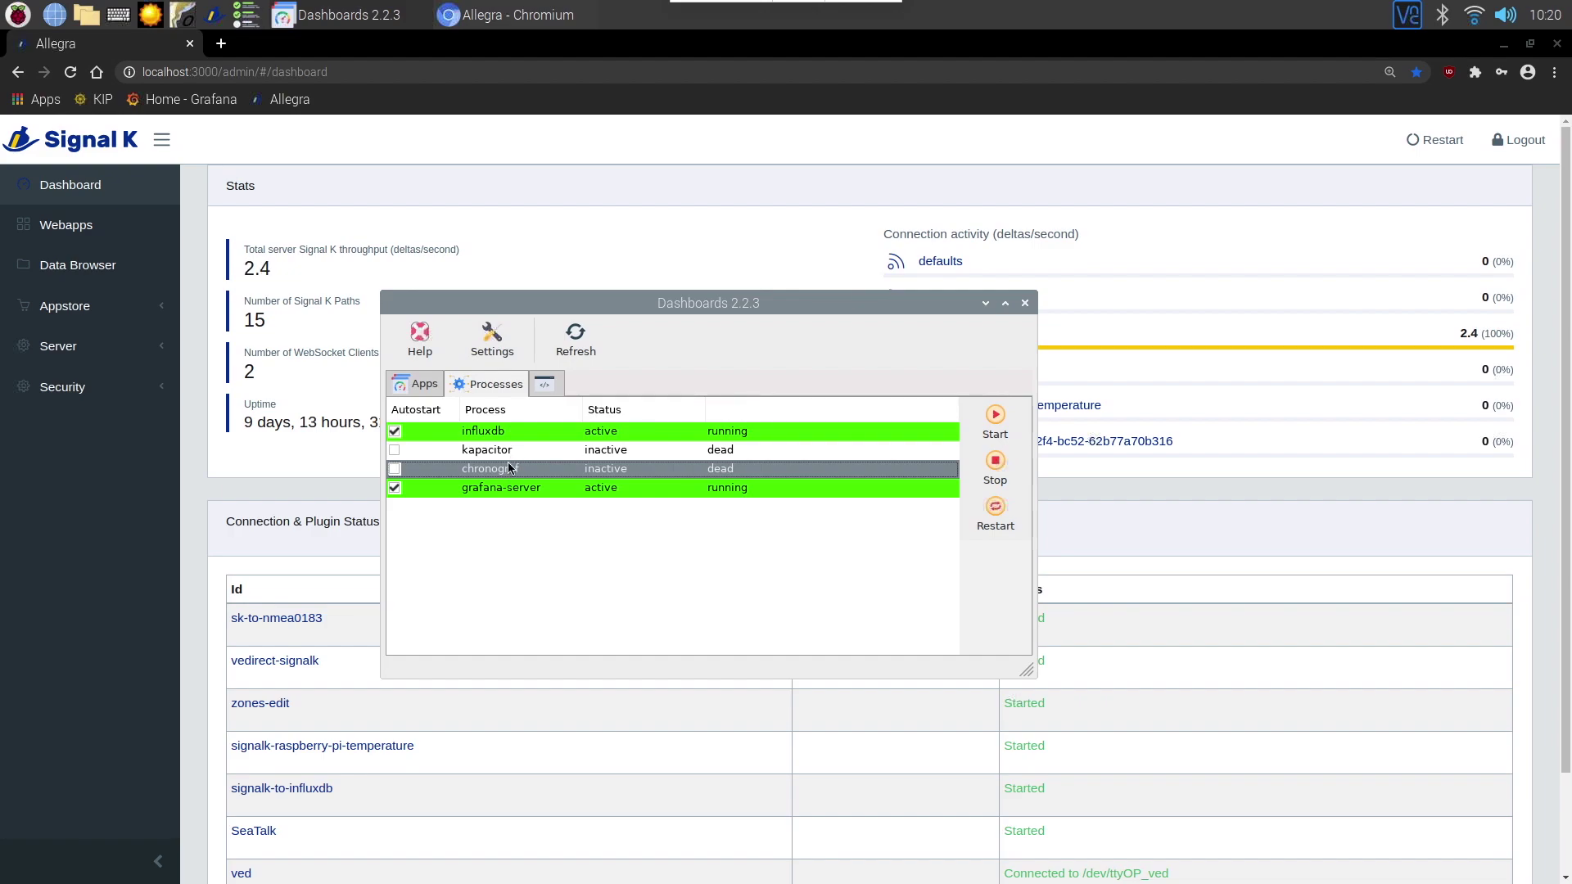
Stop the kapacitor and chronograf processes, then launch Grafana from OpenPlotter Dashboards
click(915, 452)
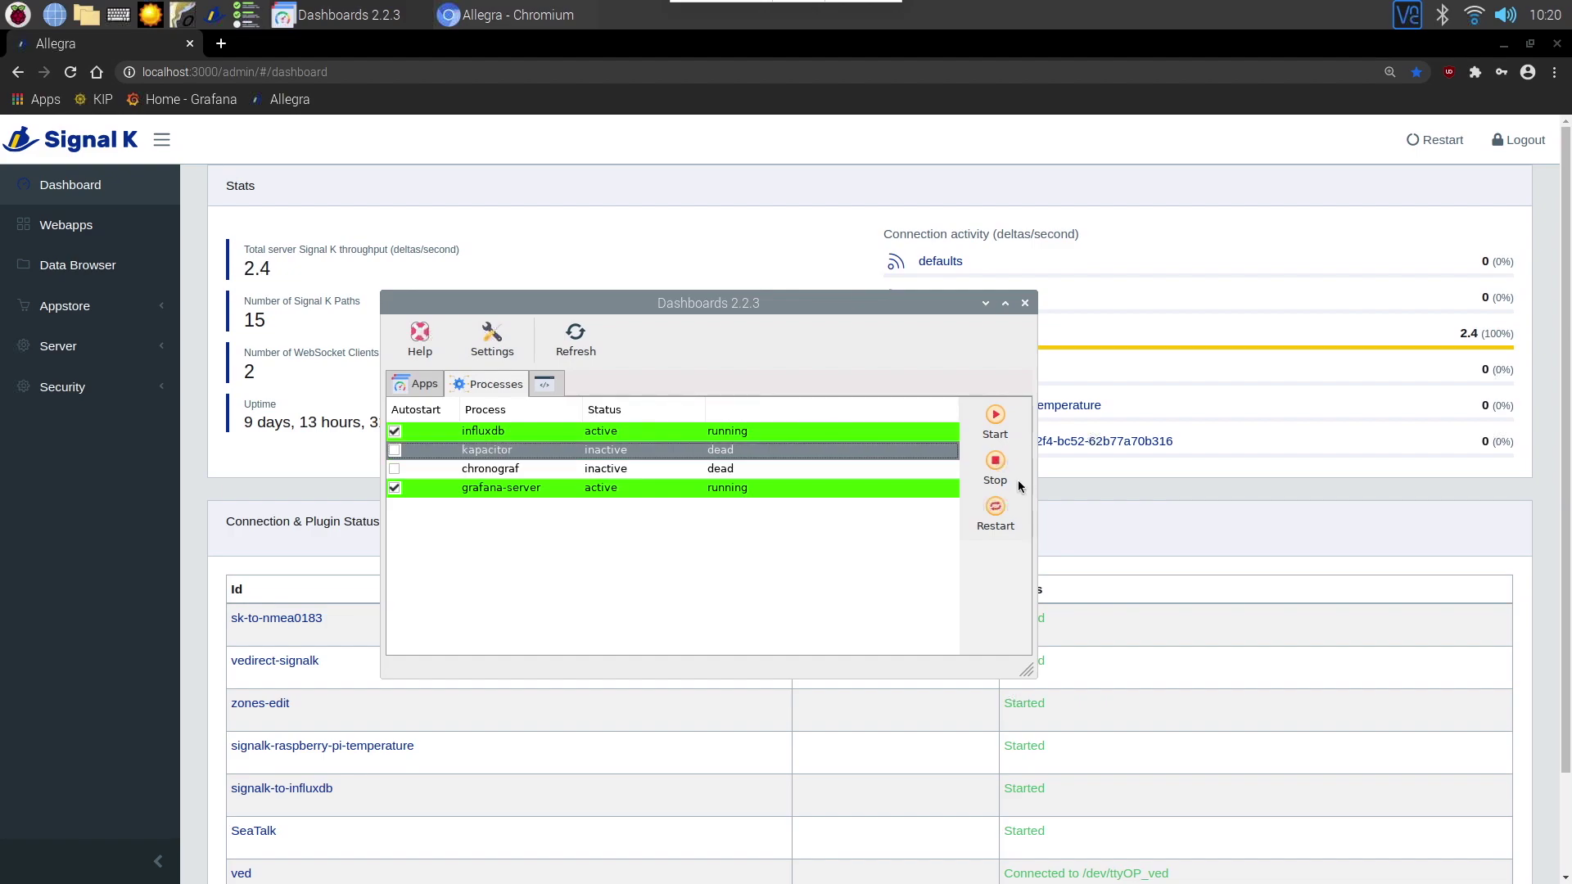
click(1000, 473)
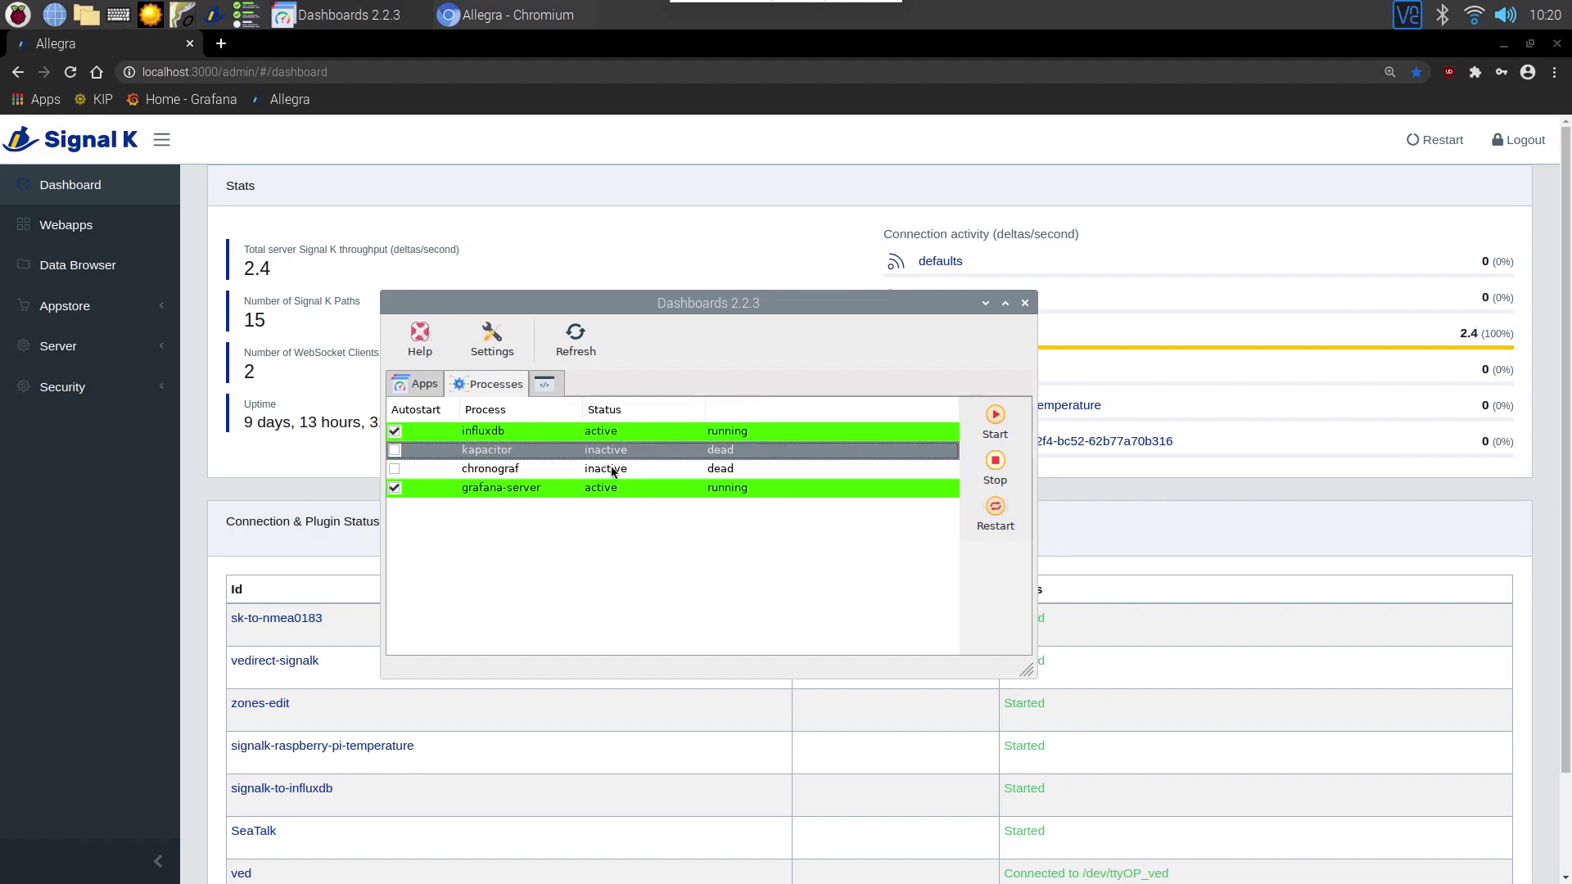
click(500, 471)
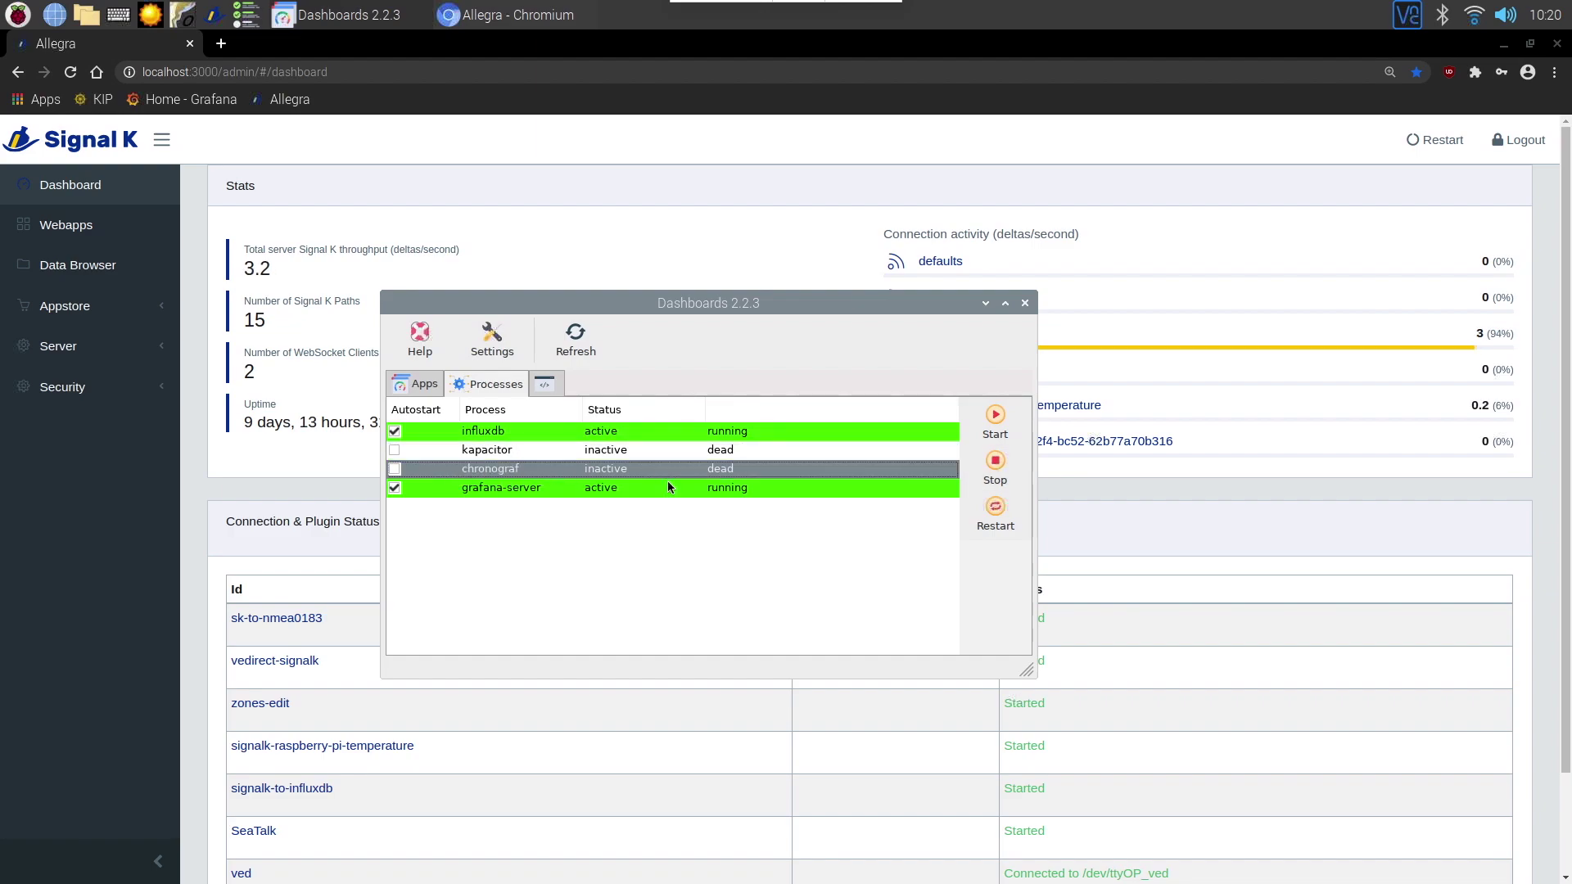
click(998, 467)
click(522, 493)
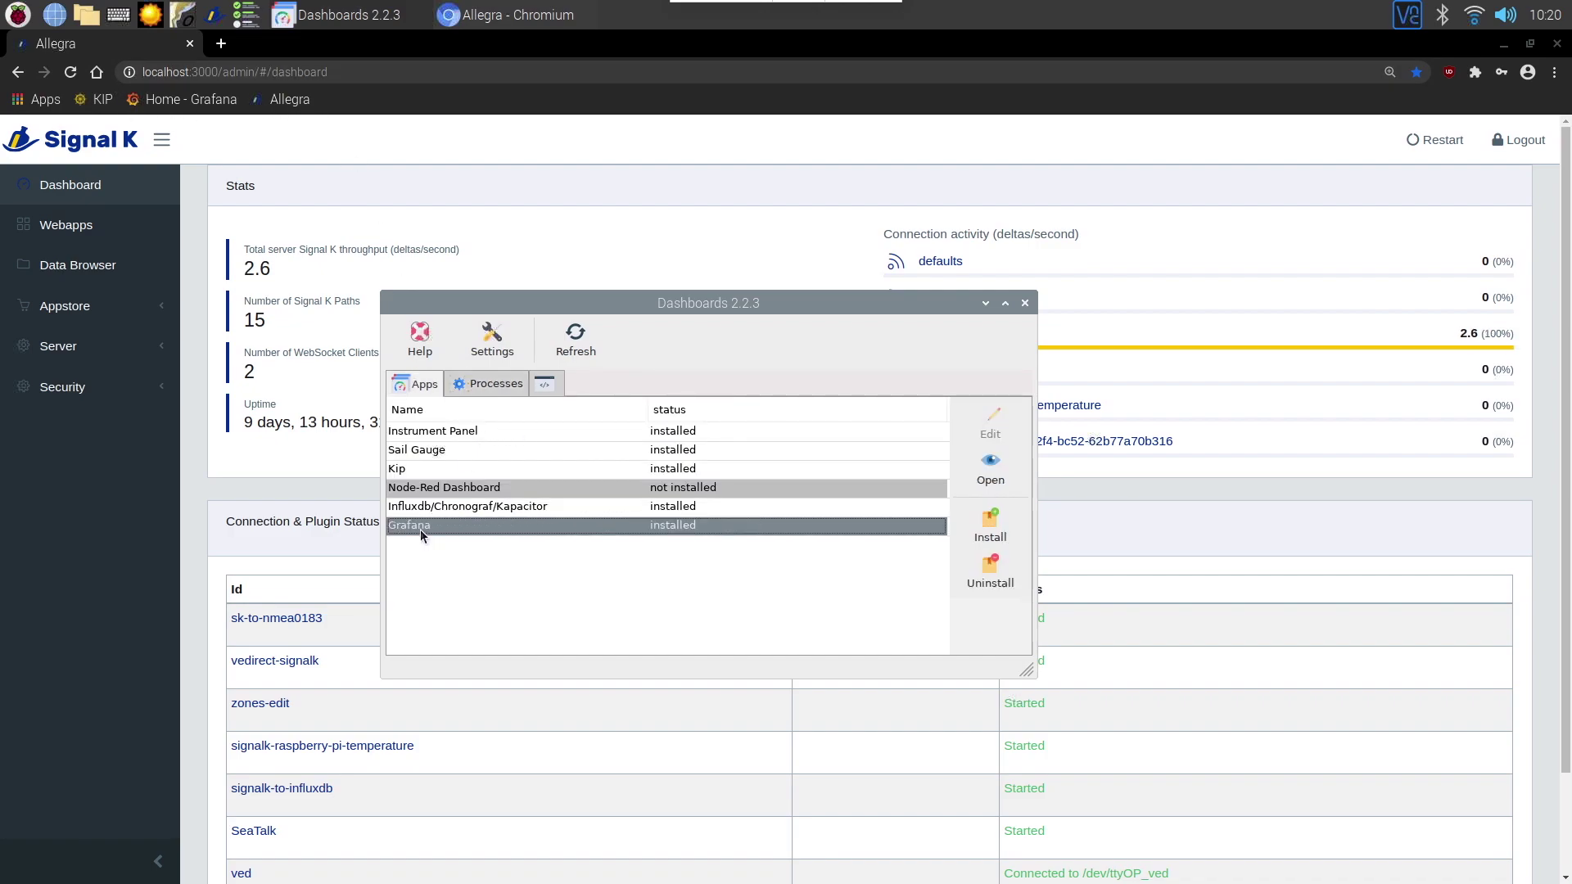
click(990, 473)
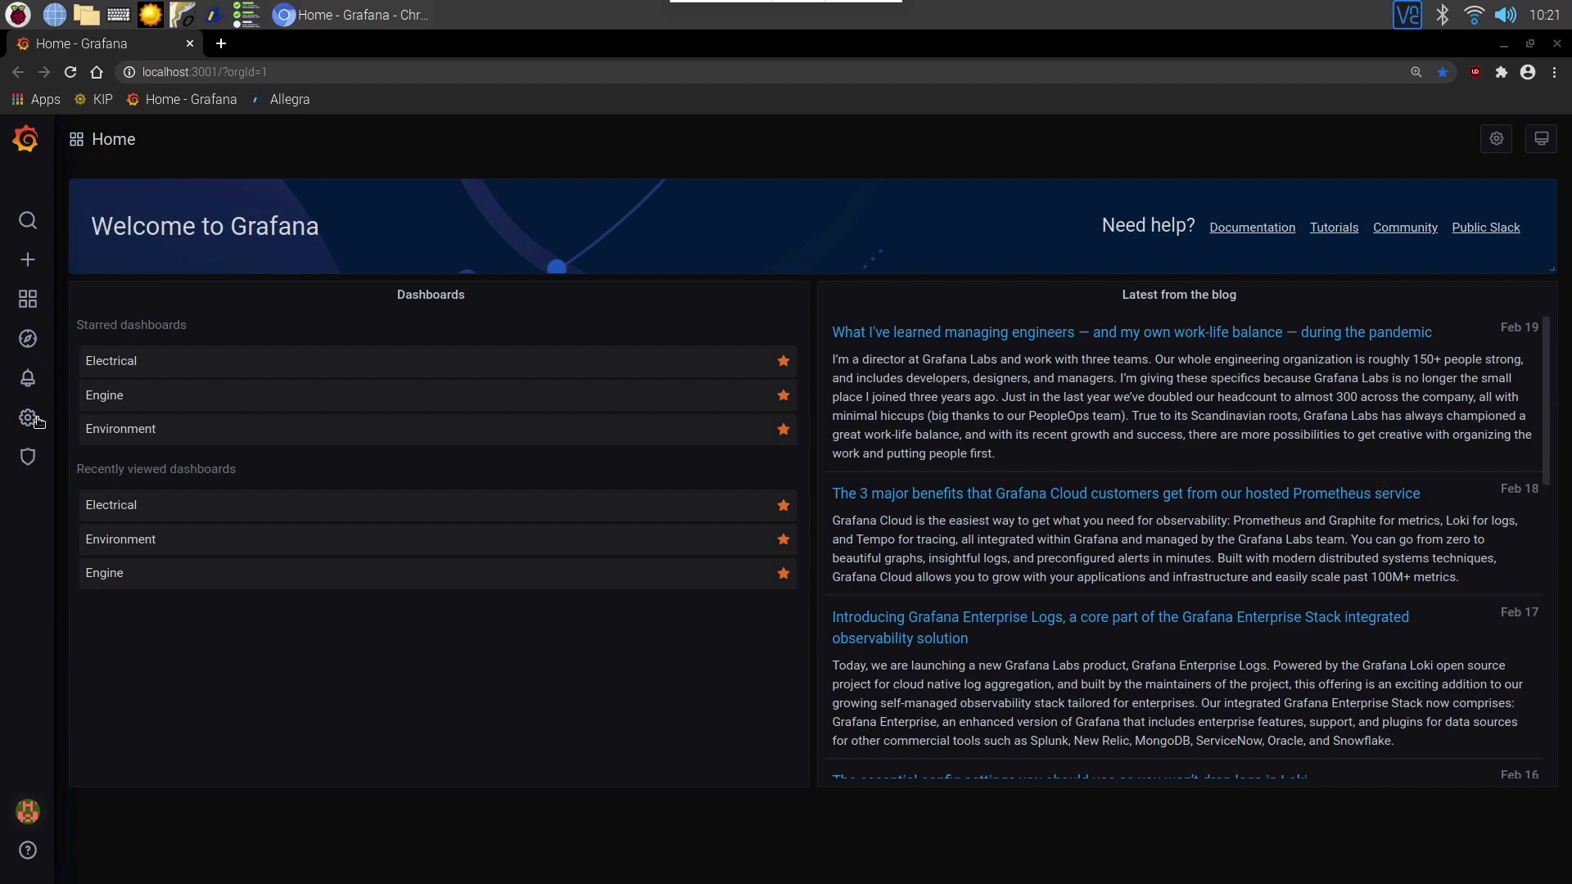
Add a new InfluxDB data source from Data Sources, creating InfluxDB-1
mouse_move(36, 420)
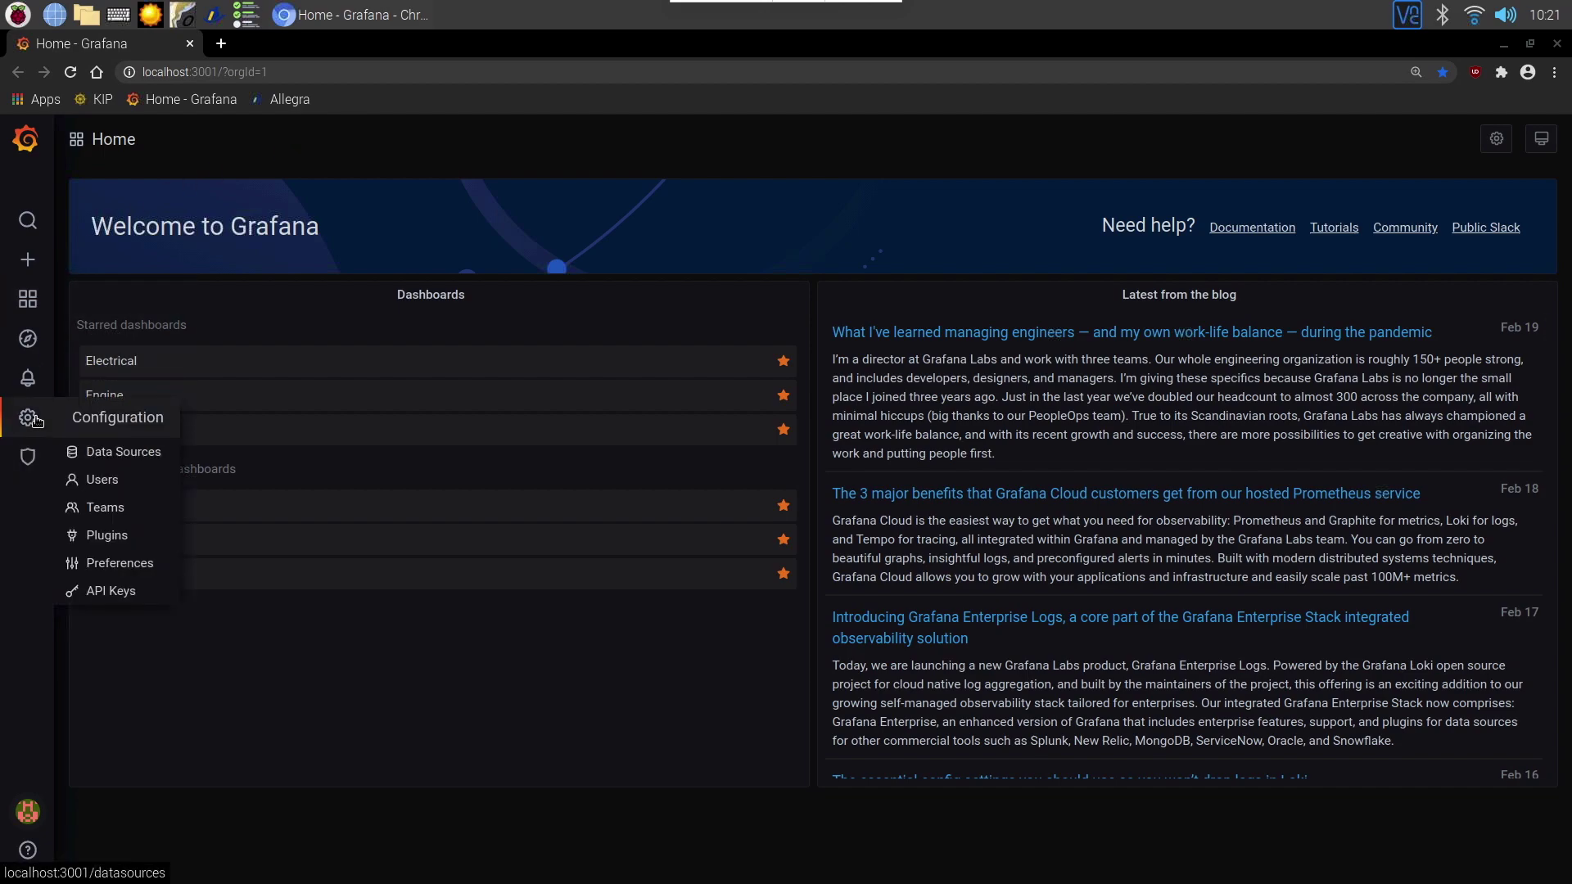
click(122, 456)
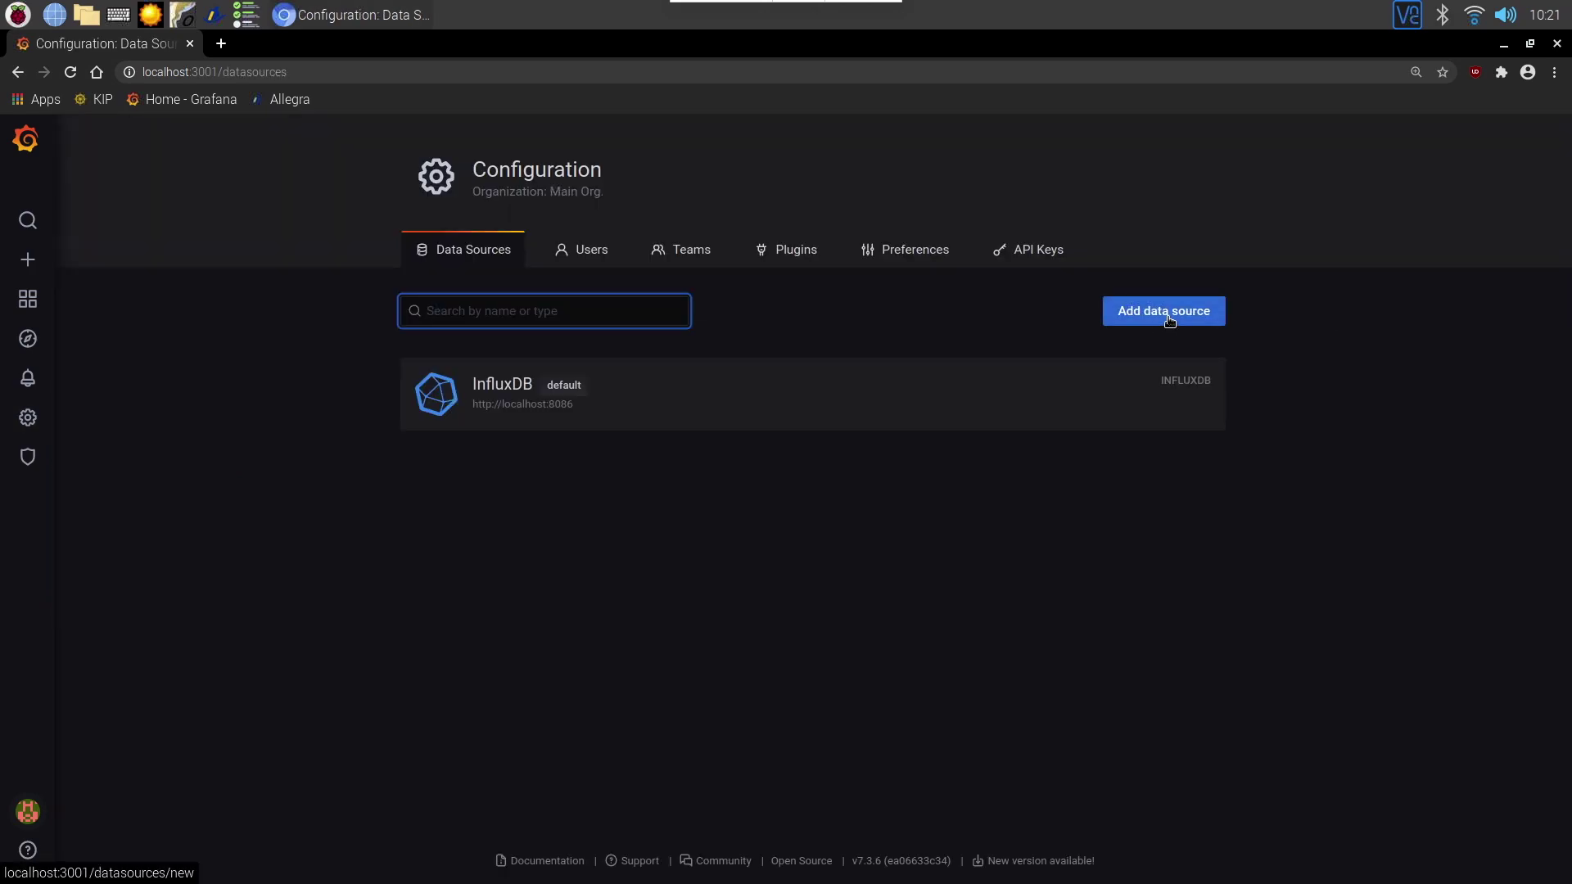
click(1169, 320)
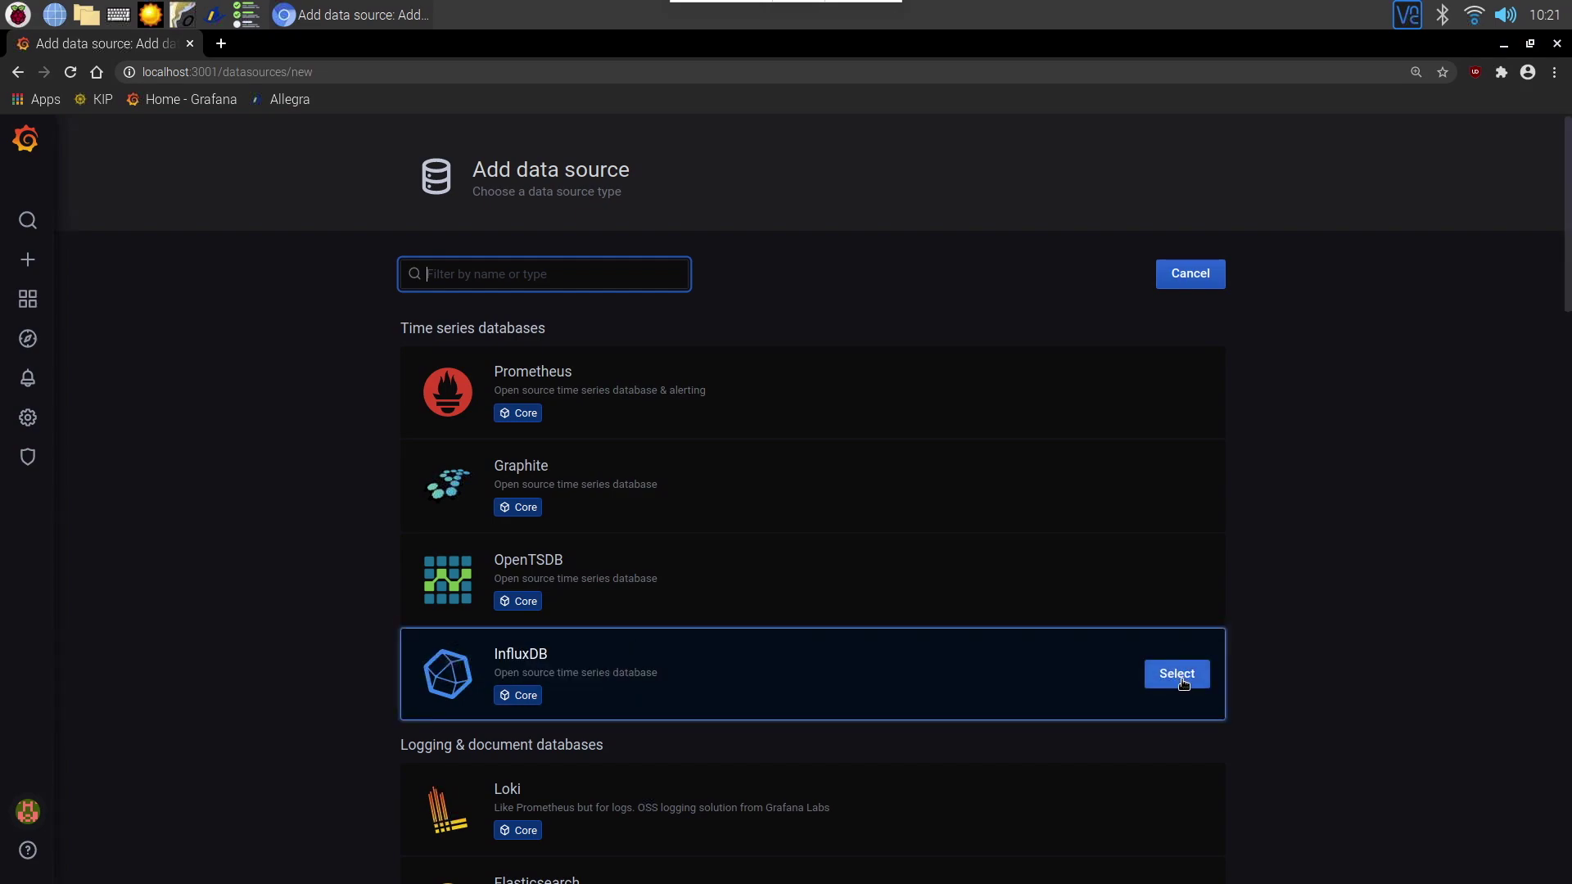
click(1177, 674)
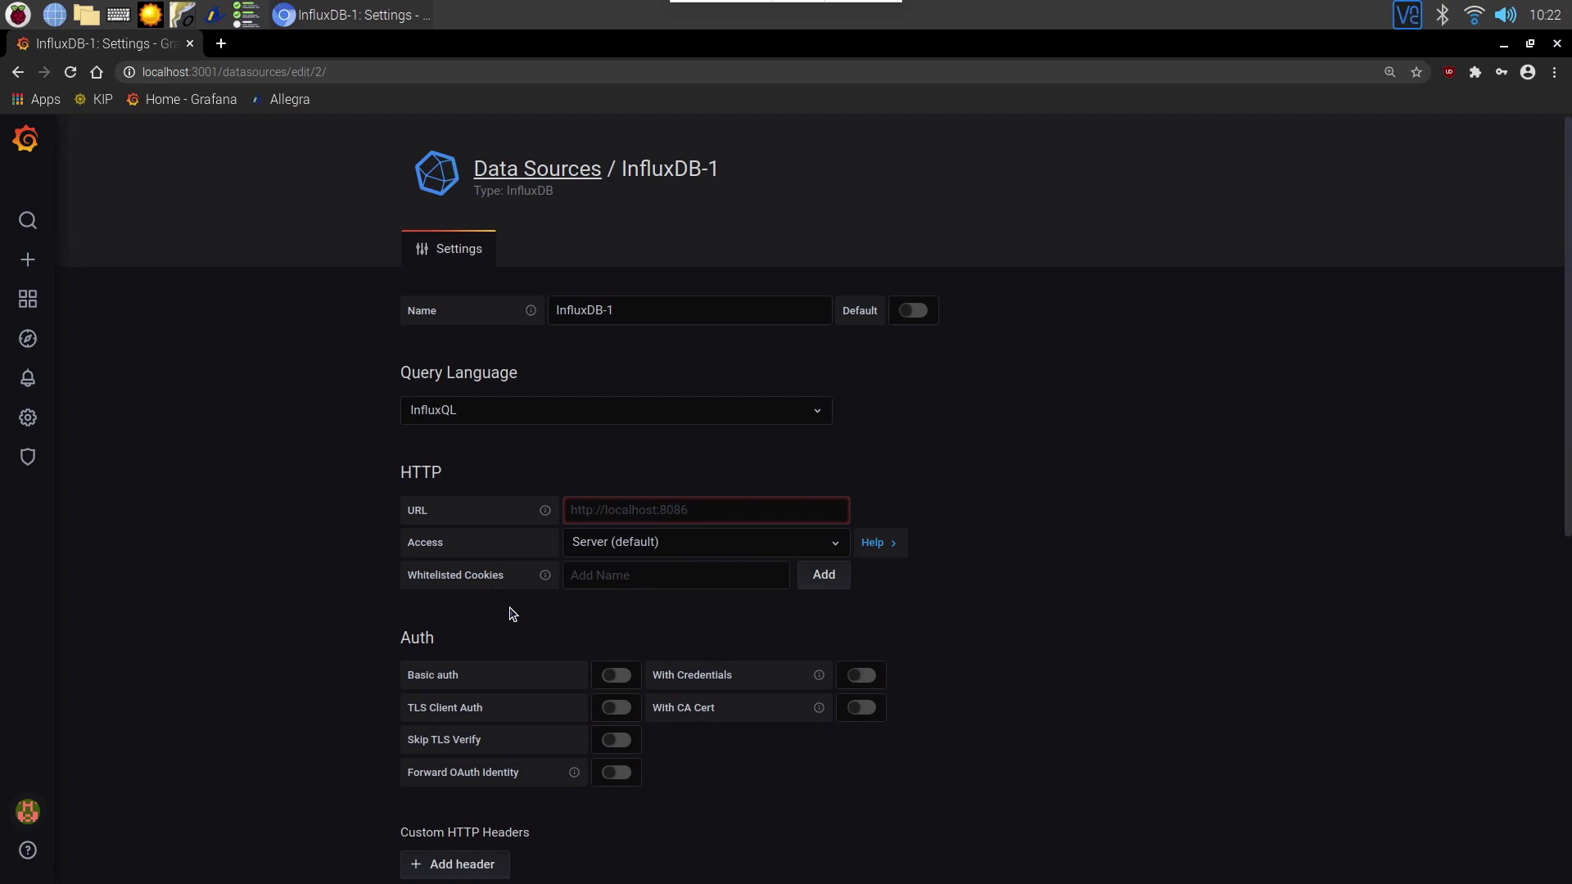
Delete the duplicate InfluxDB-1 source, check the default InfluxDB source, and return to Home
scroll(510, 614, down, 8)
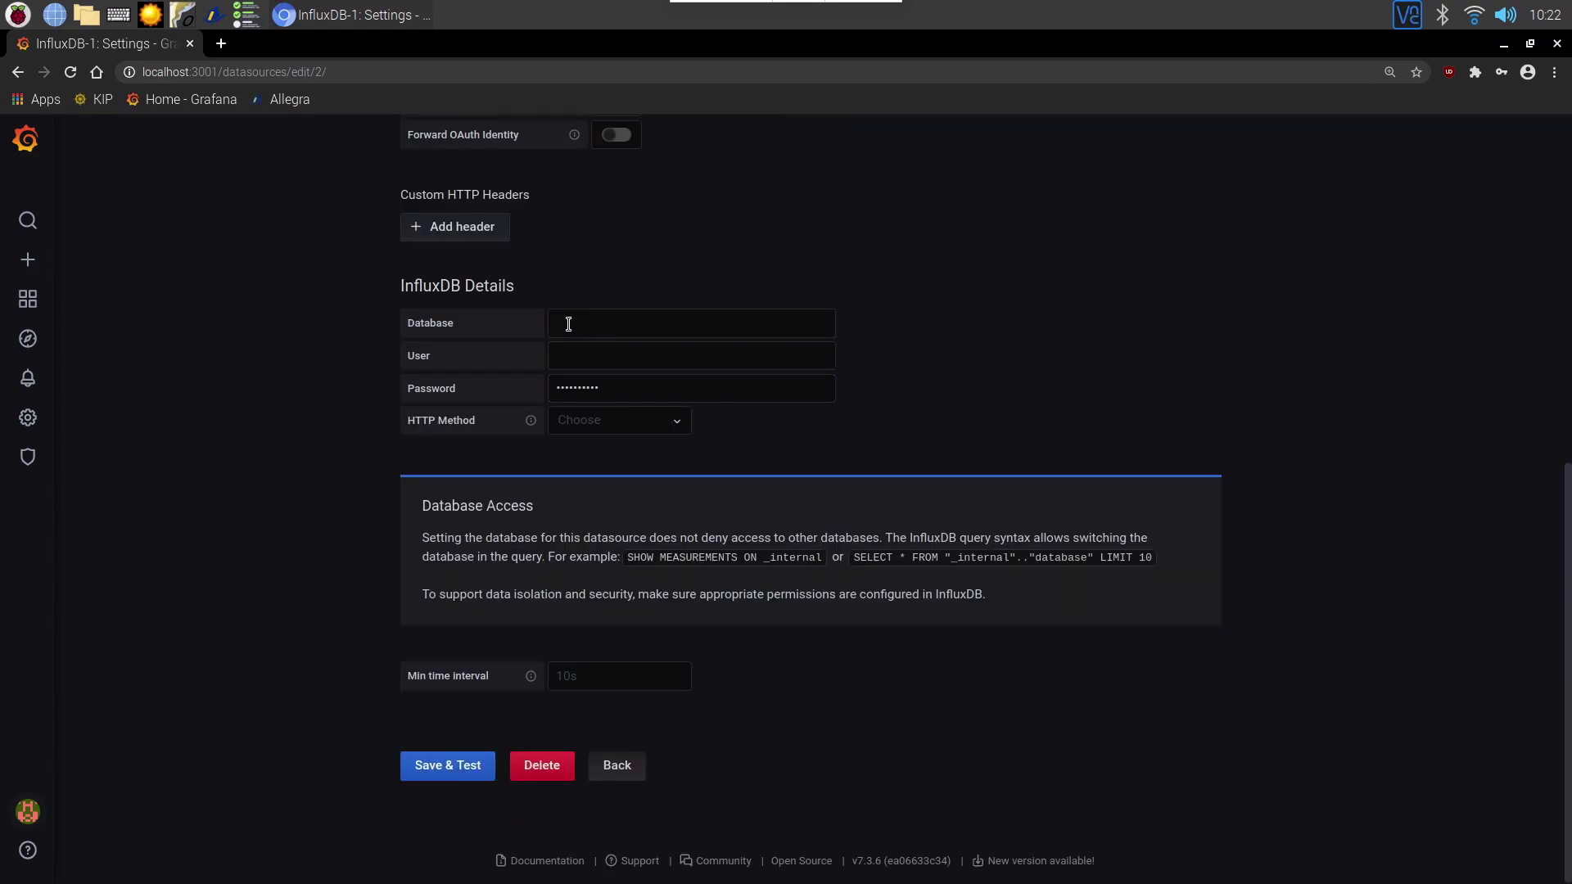
click(748, 333)
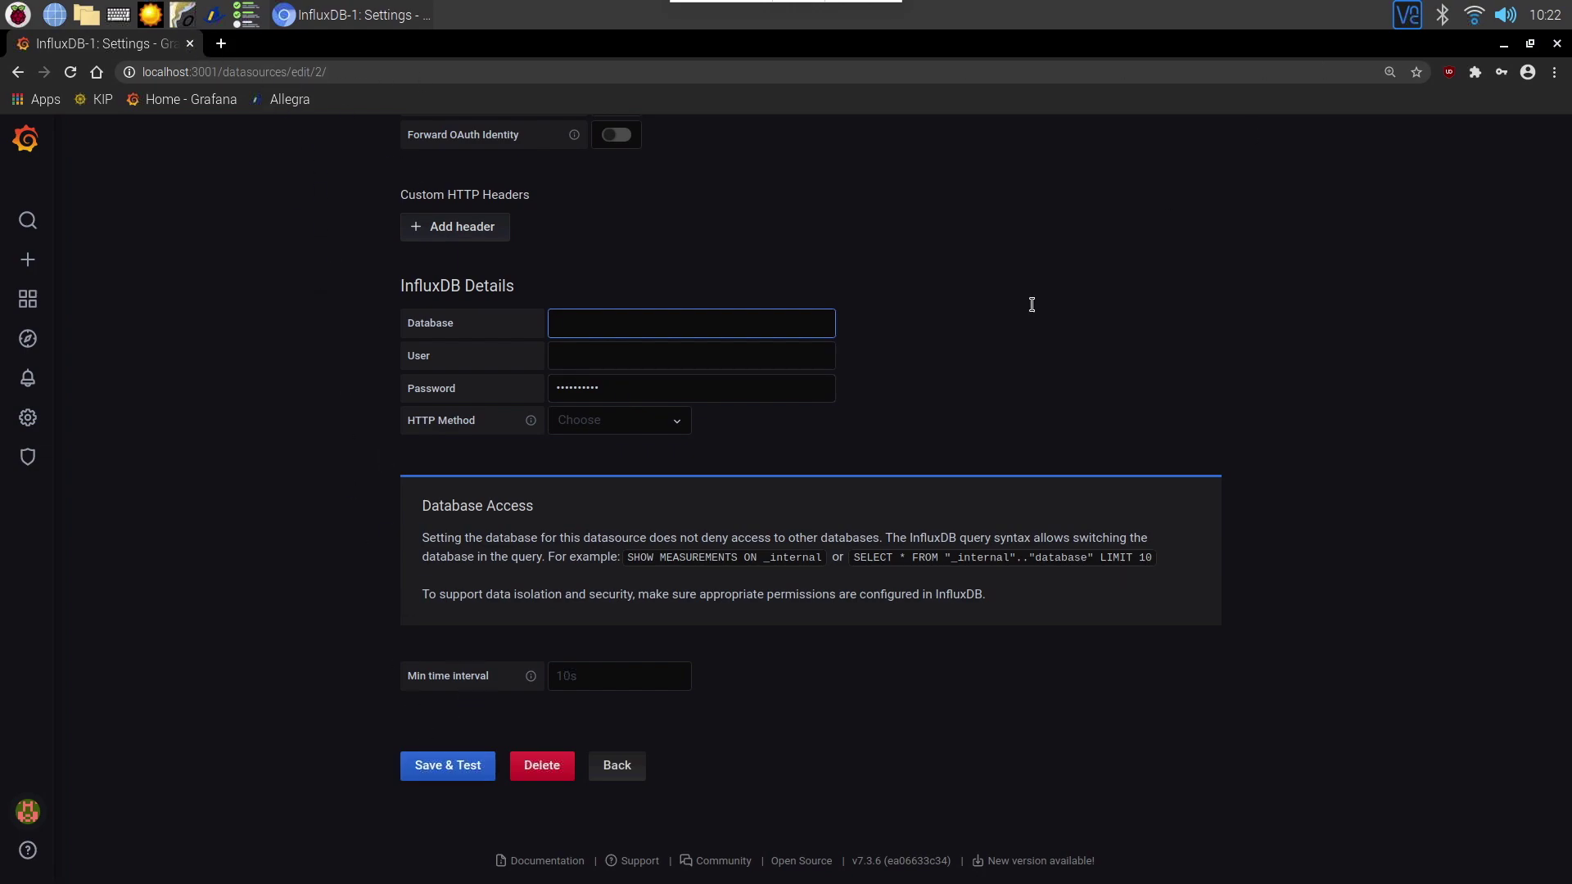
scroll(439, 456, up, 10)
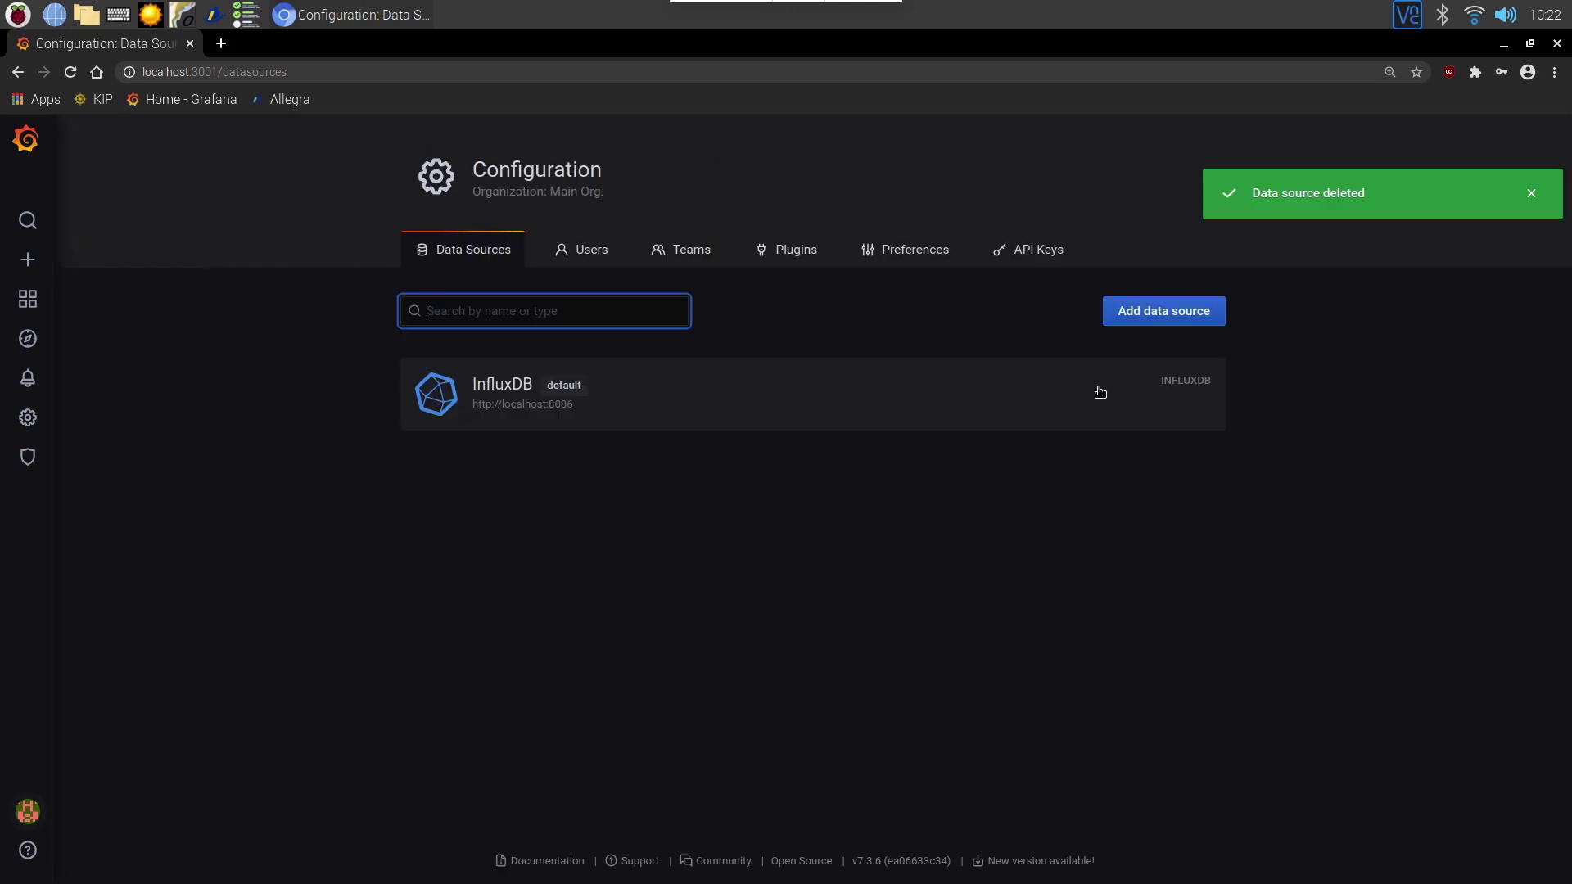
click(792, 406)
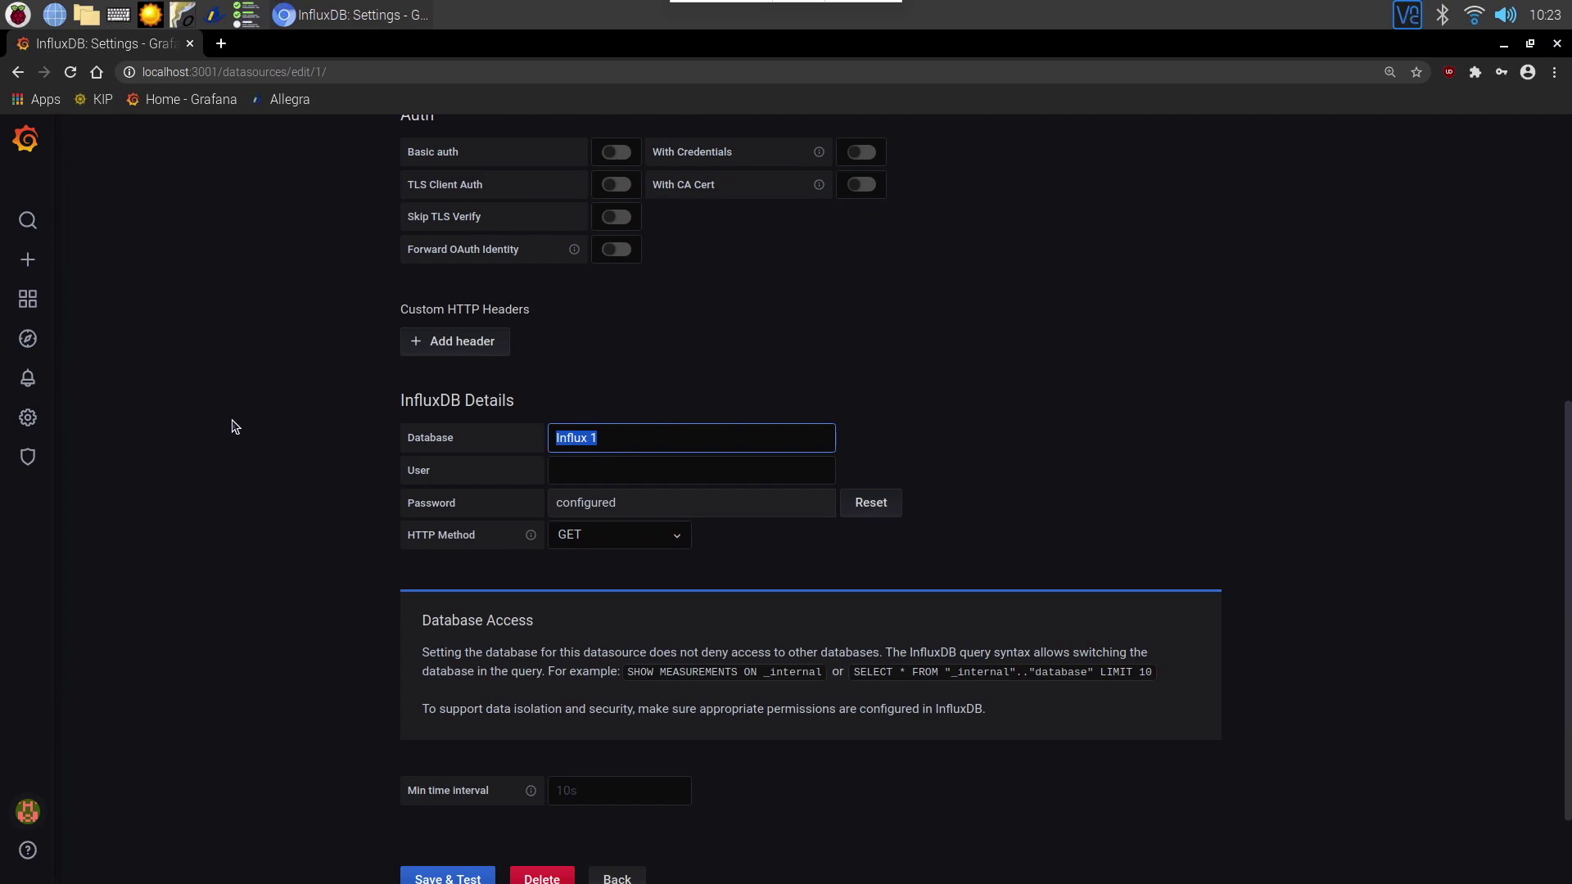
click(181, 99)
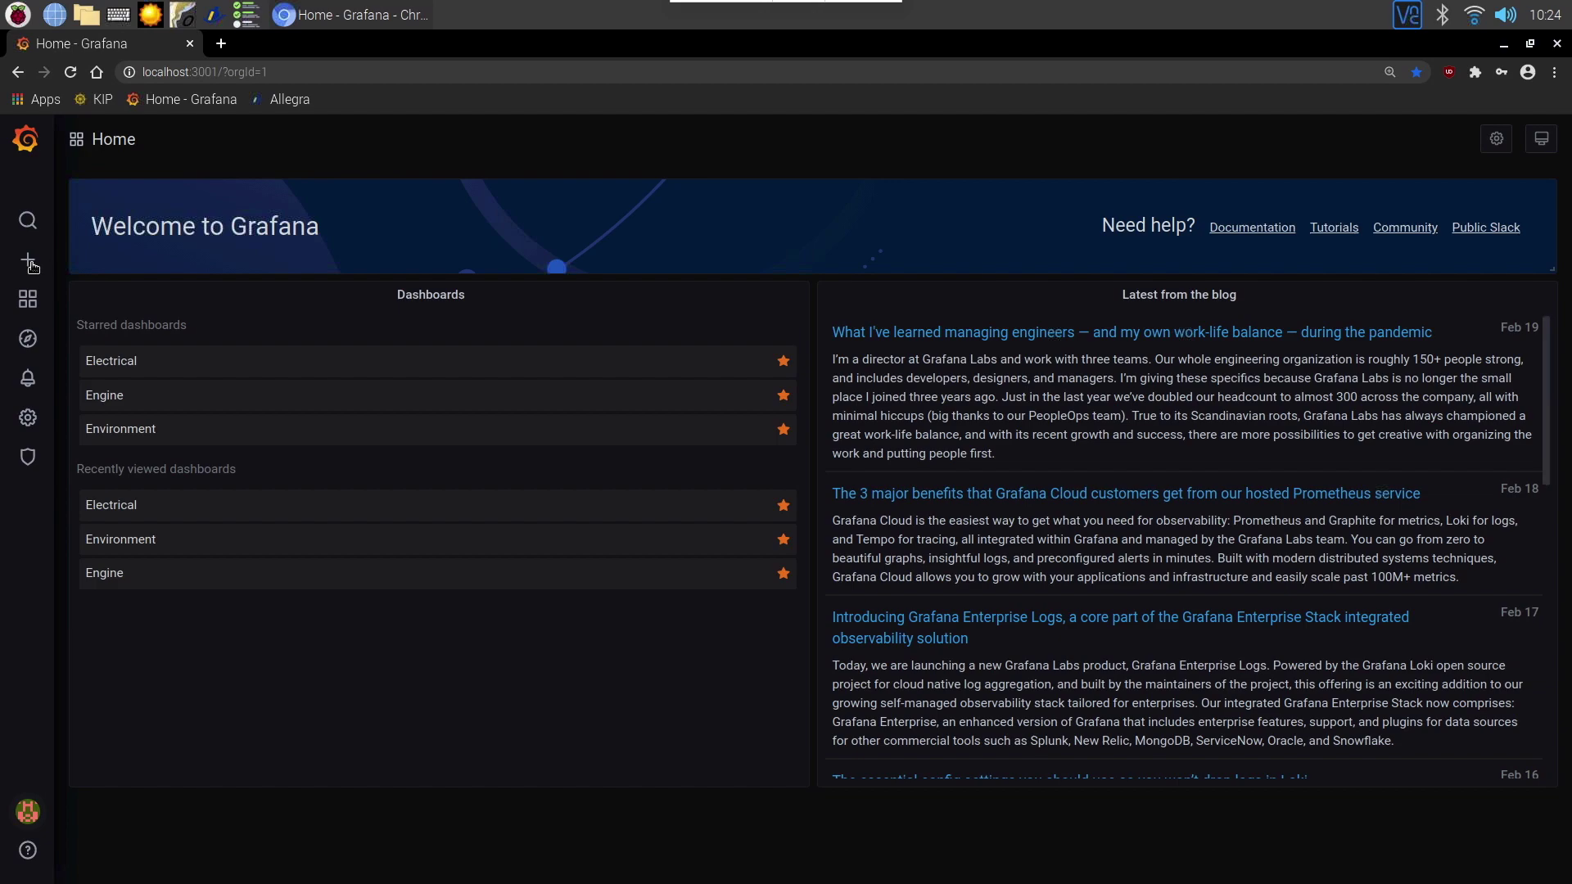
Create a new dashboard with a new panel whose query uses the InfluxDB data source
mouse_move(23, 267)
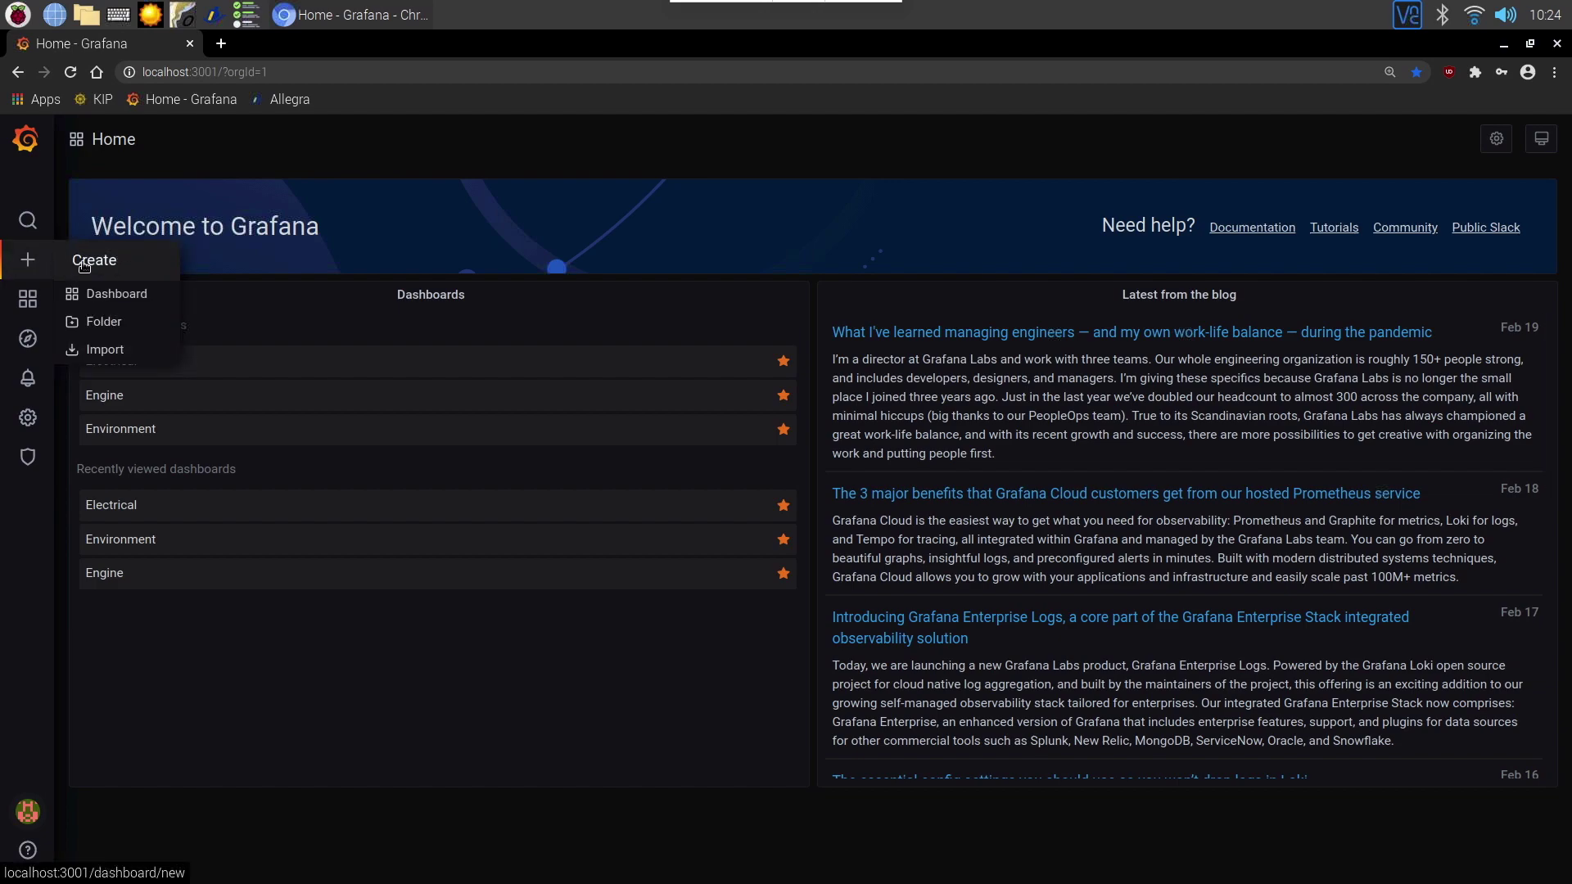
click(133, 297)
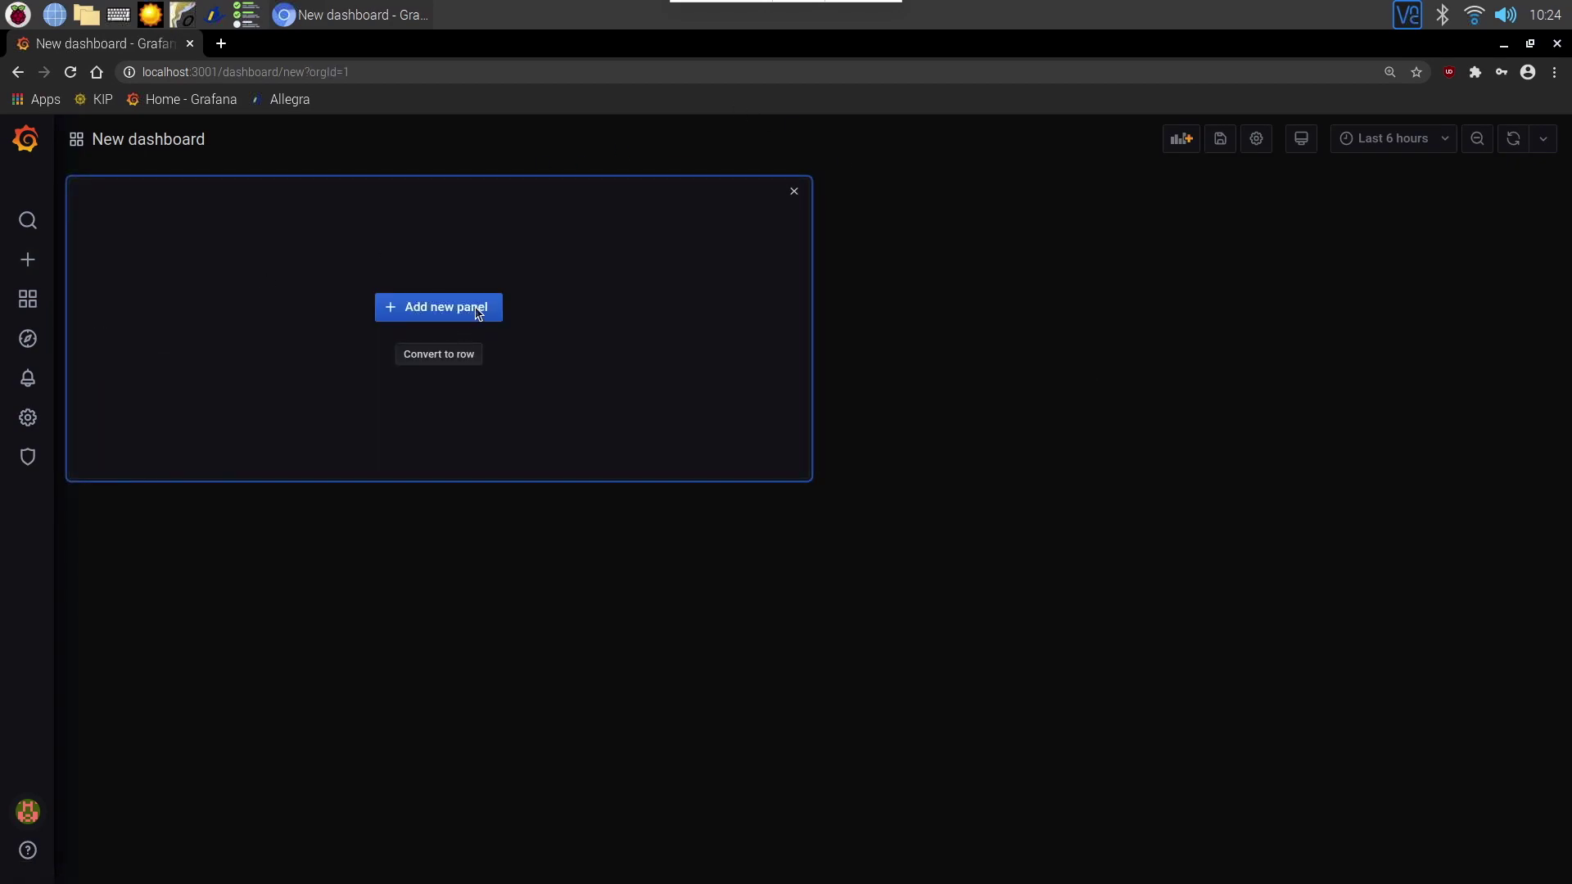
click(442, 307)
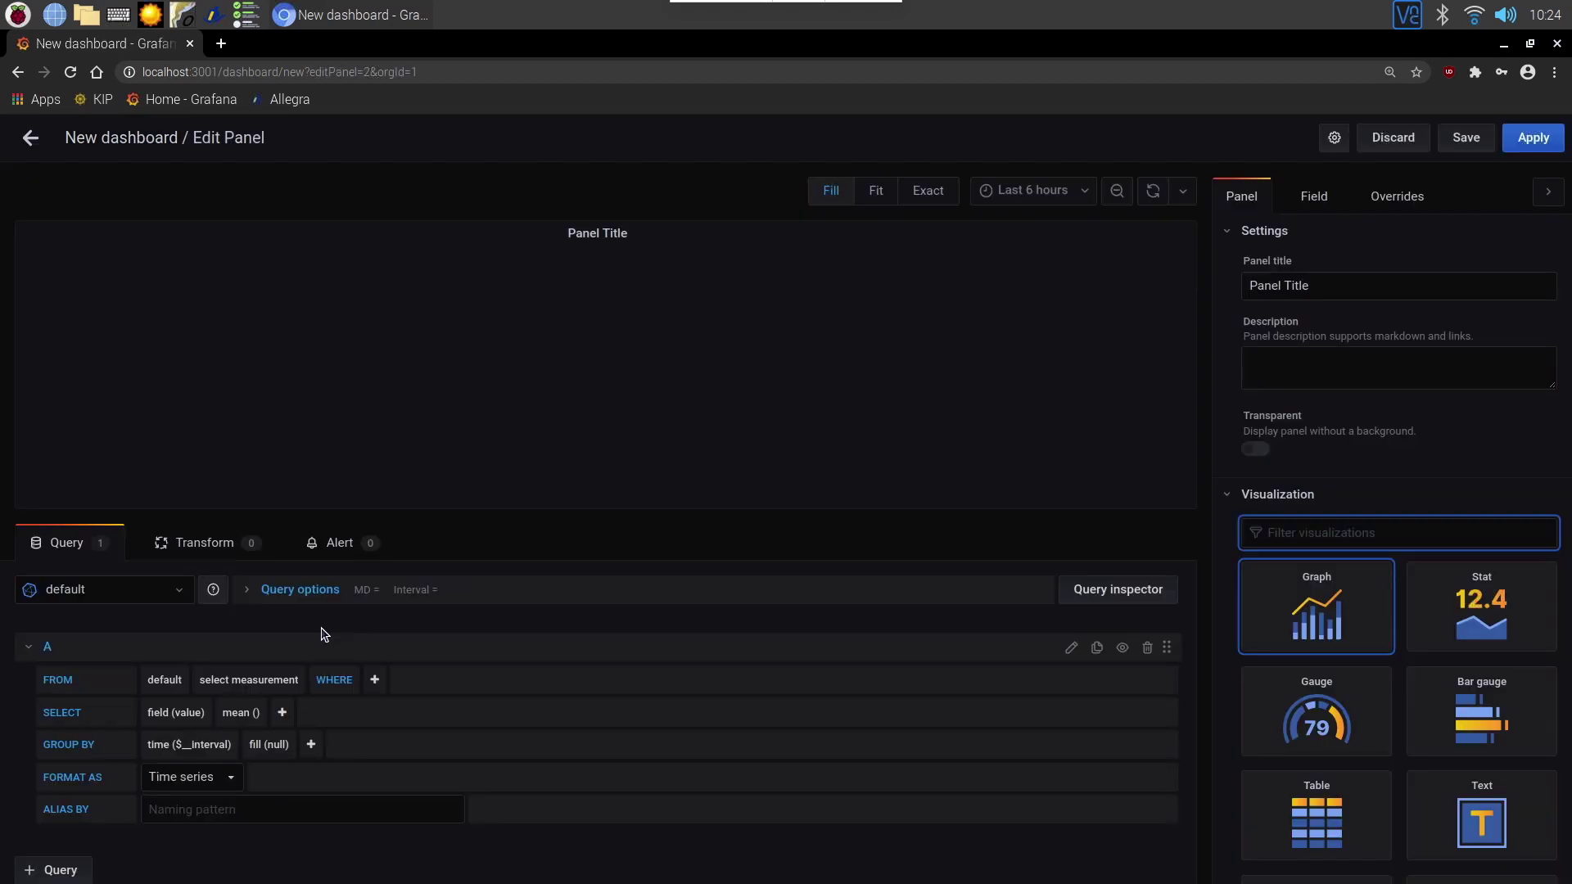
click(180, 596)
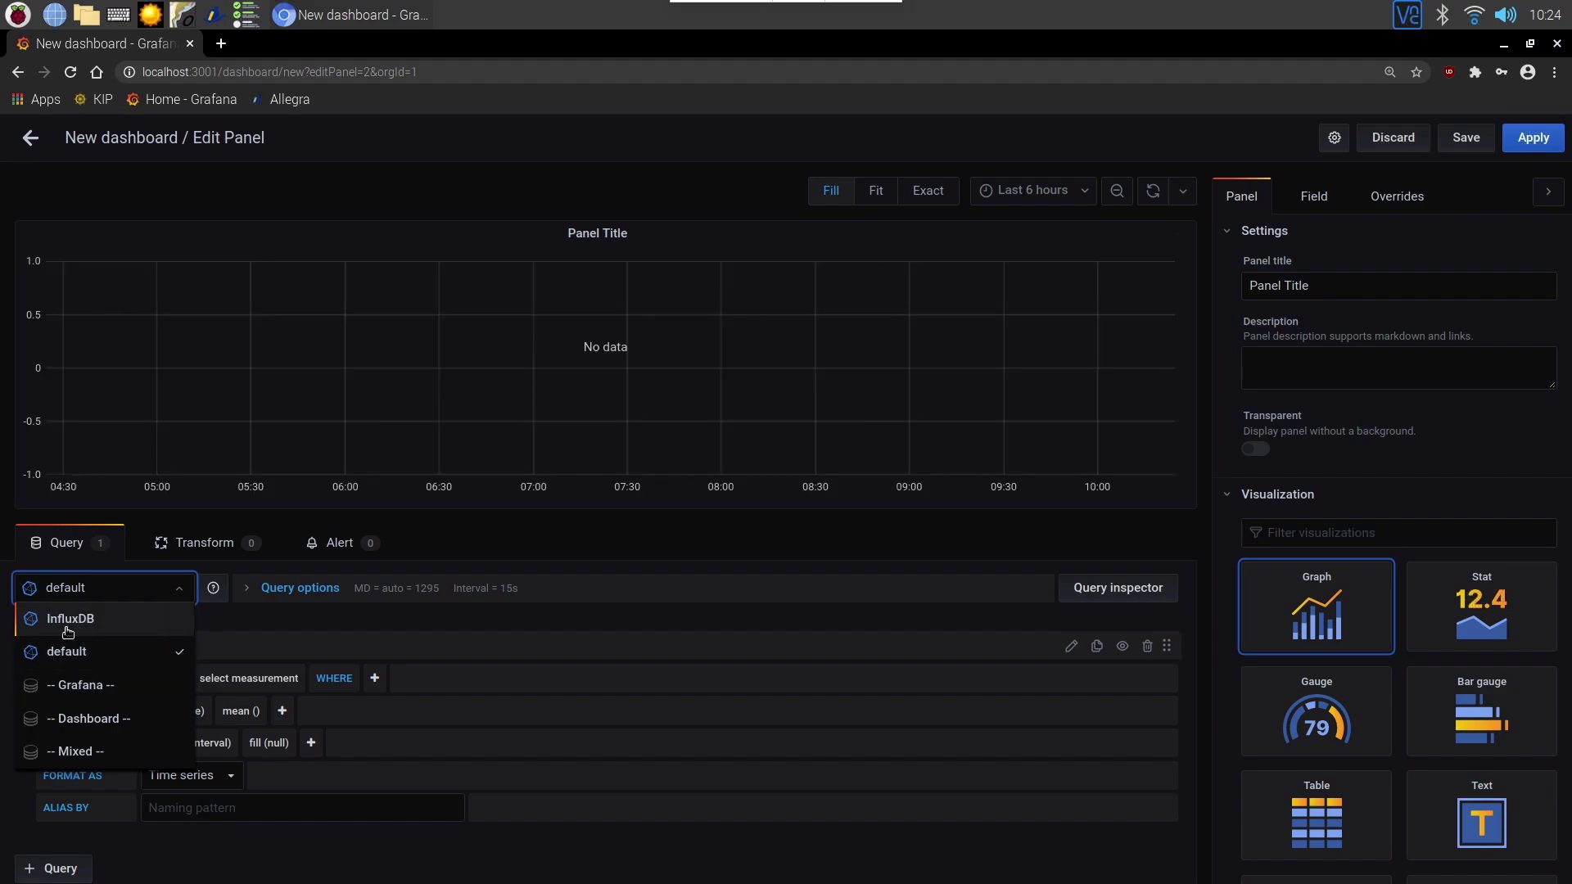
click(89, 631)
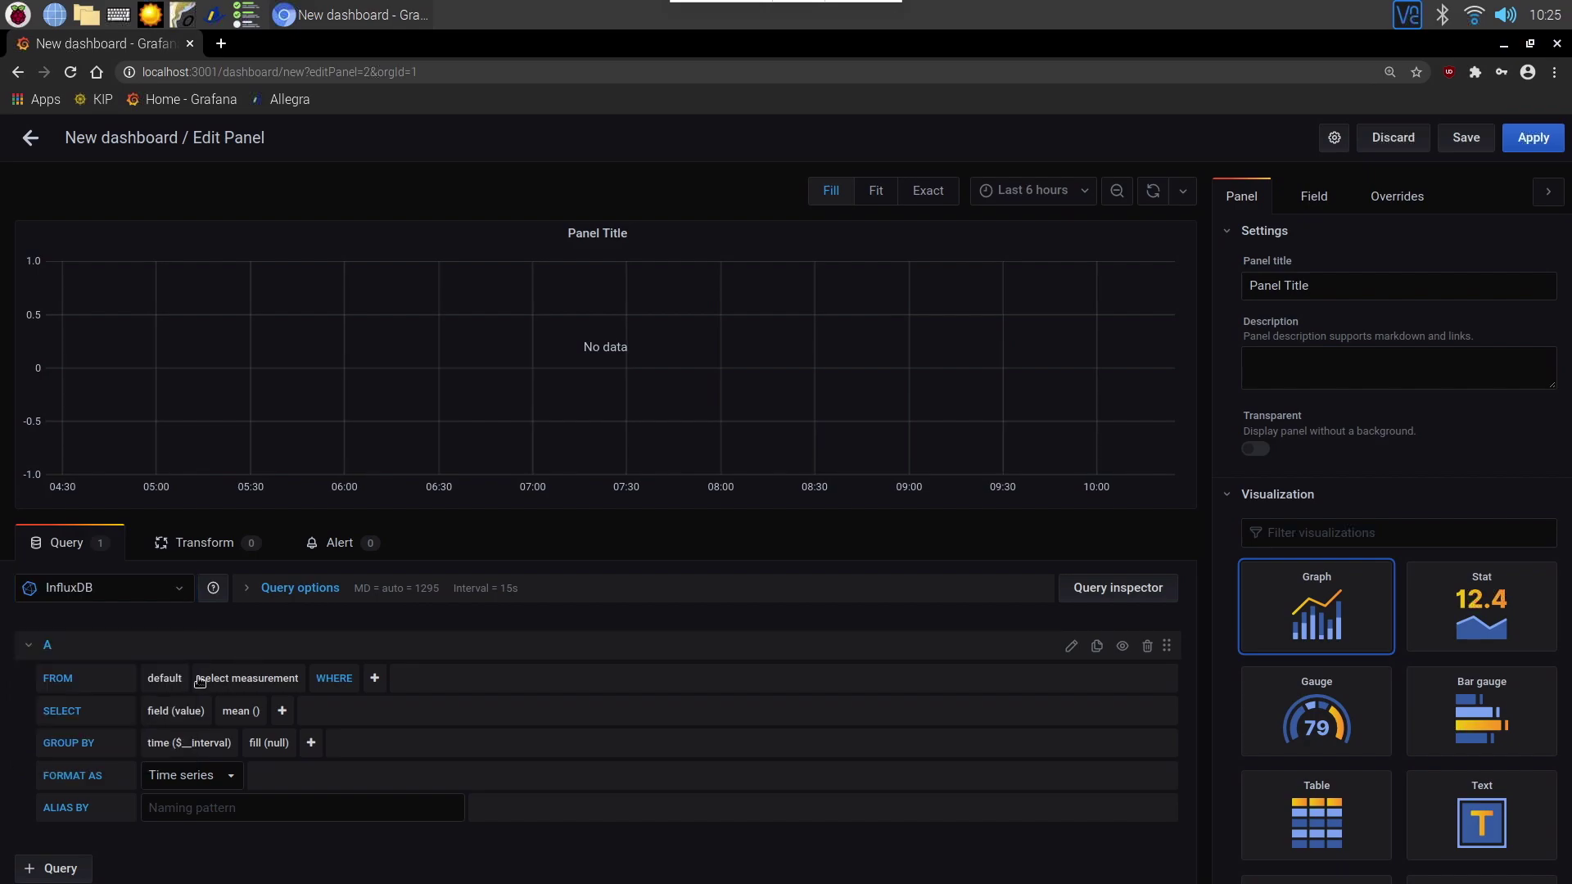
Query environment.inside.temperature and replace the mean() aggregation with last()
click(274, 679)
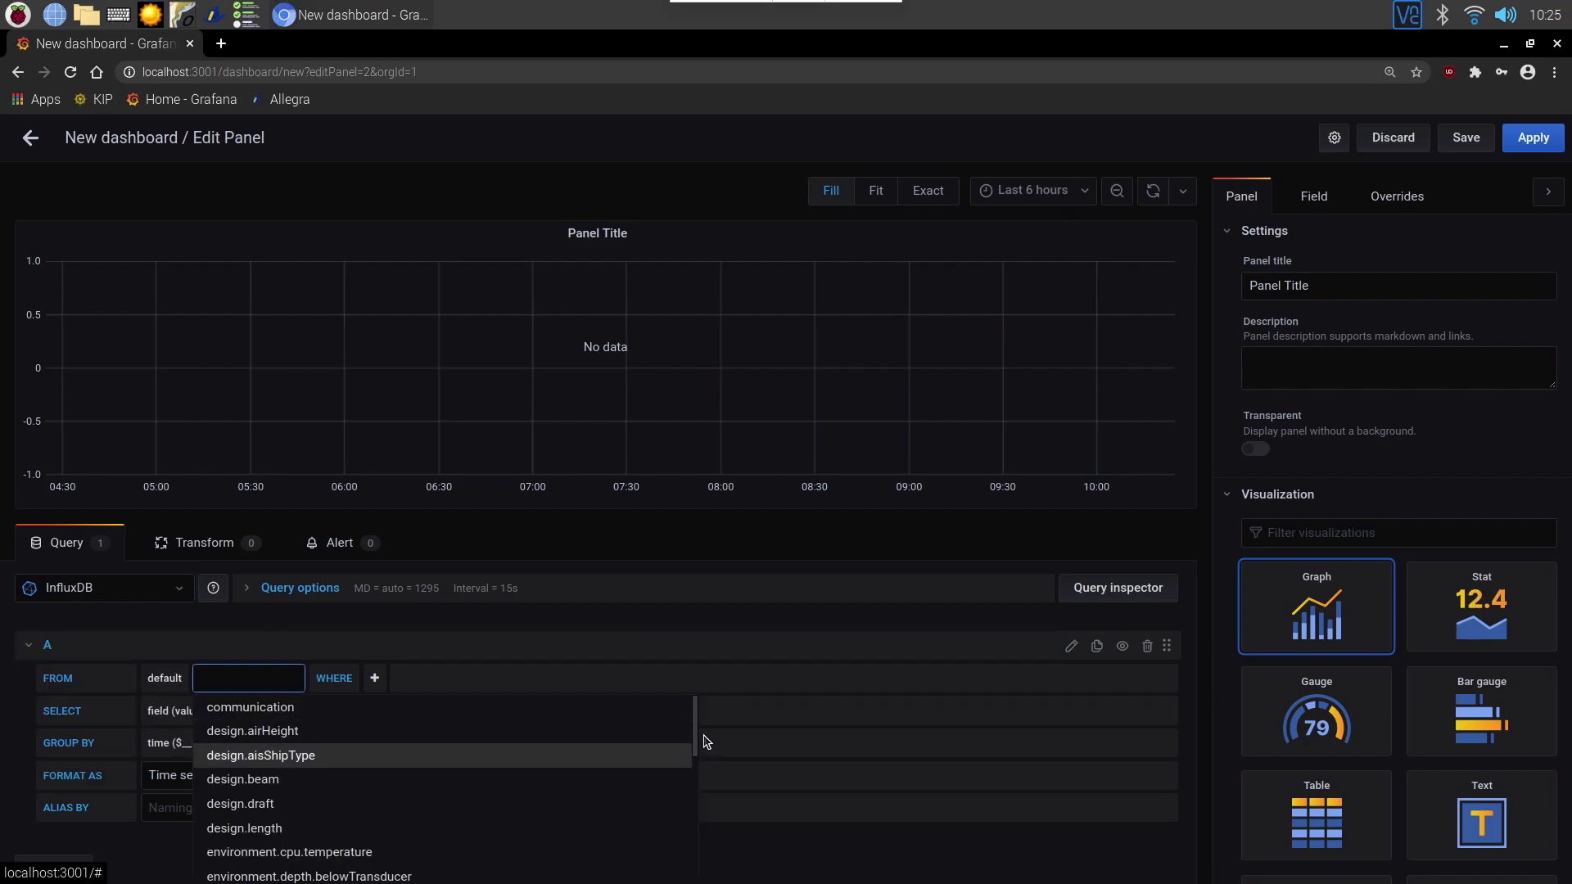
drag(695, 760, 701, 856)
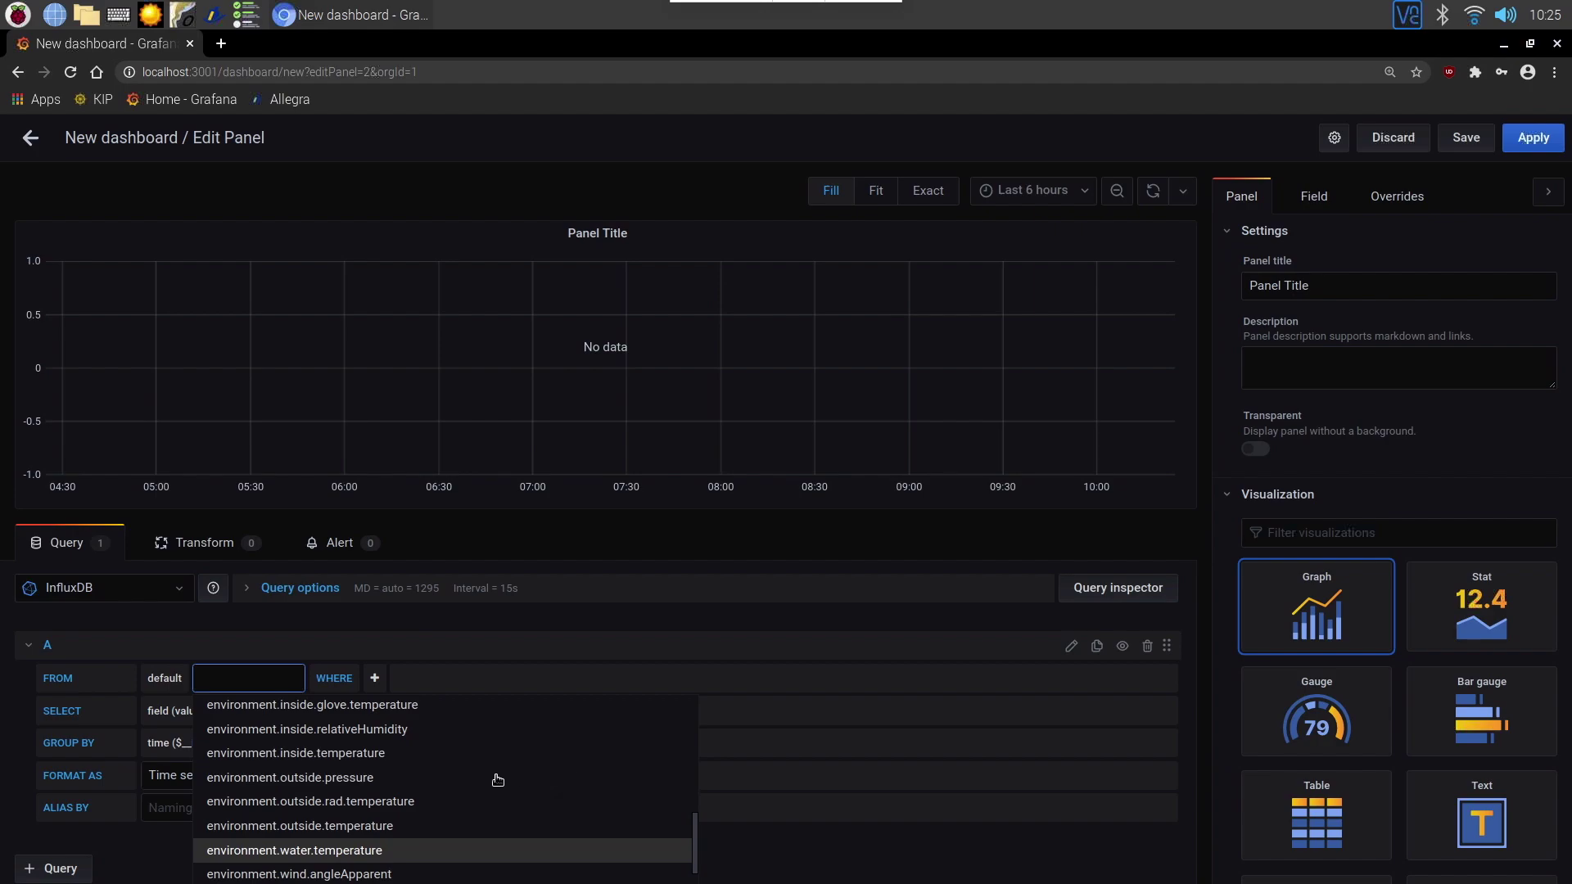
click(236, 753)
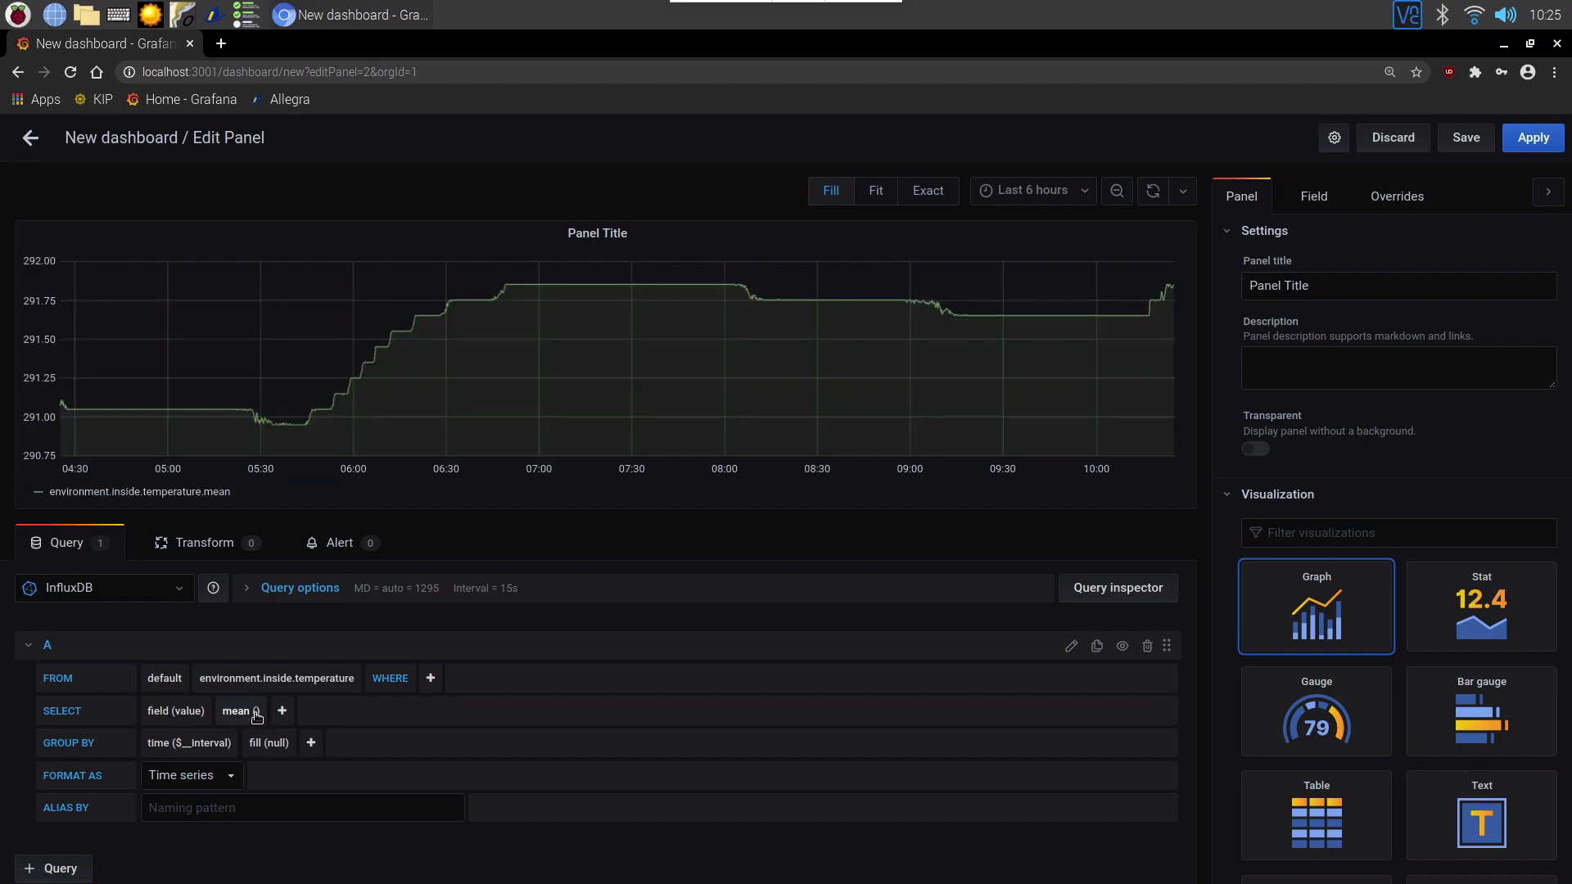
click(256, 717)
text(last)
key(Return)
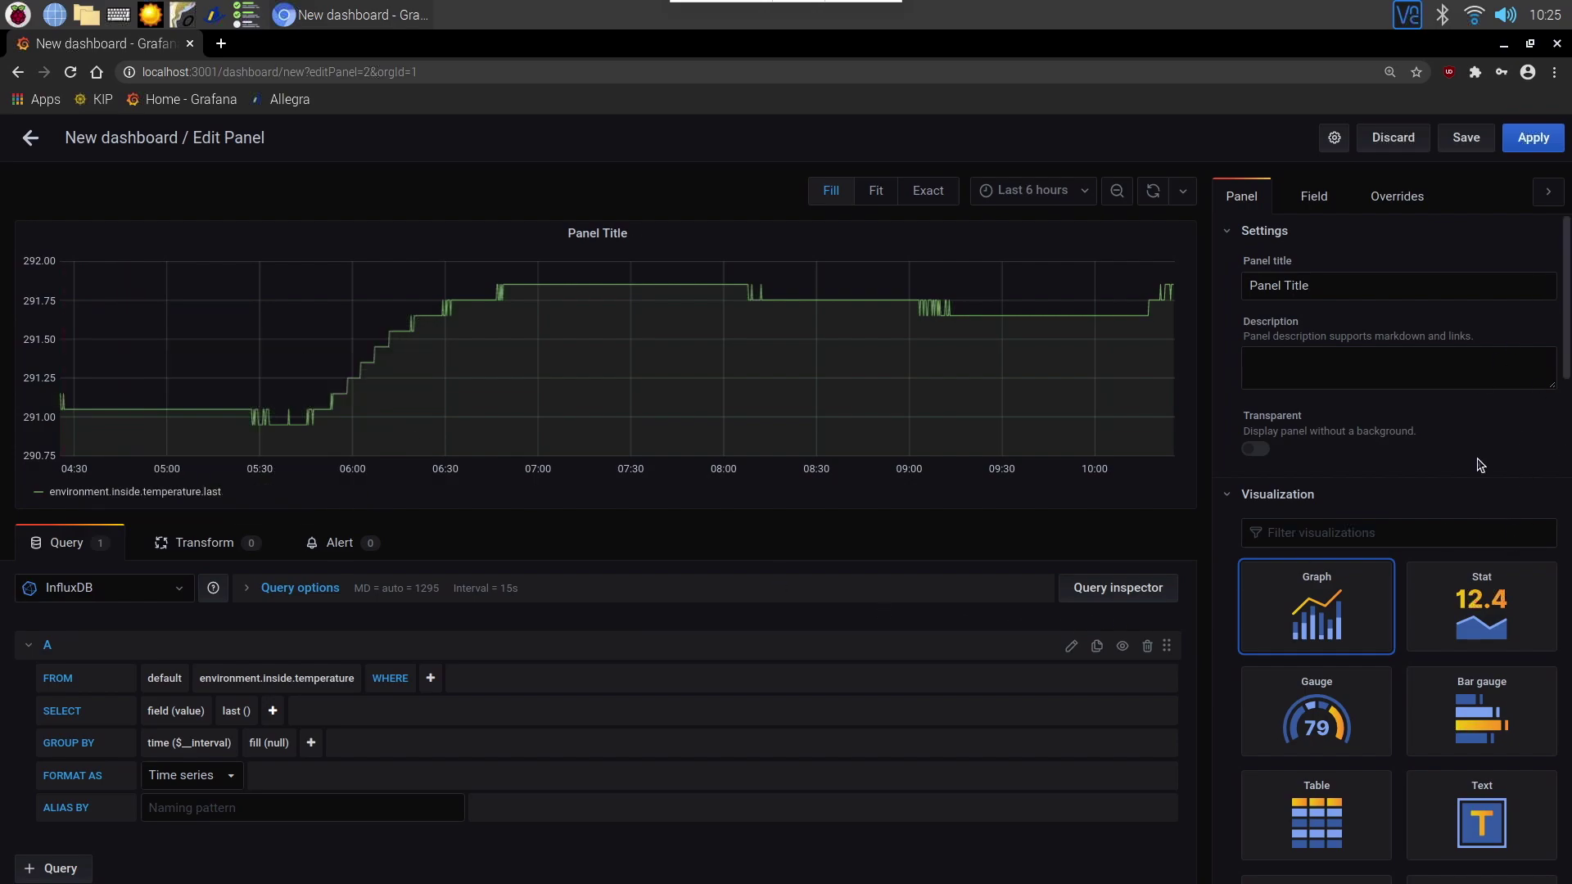
scroll(1539, 409, down, 6)
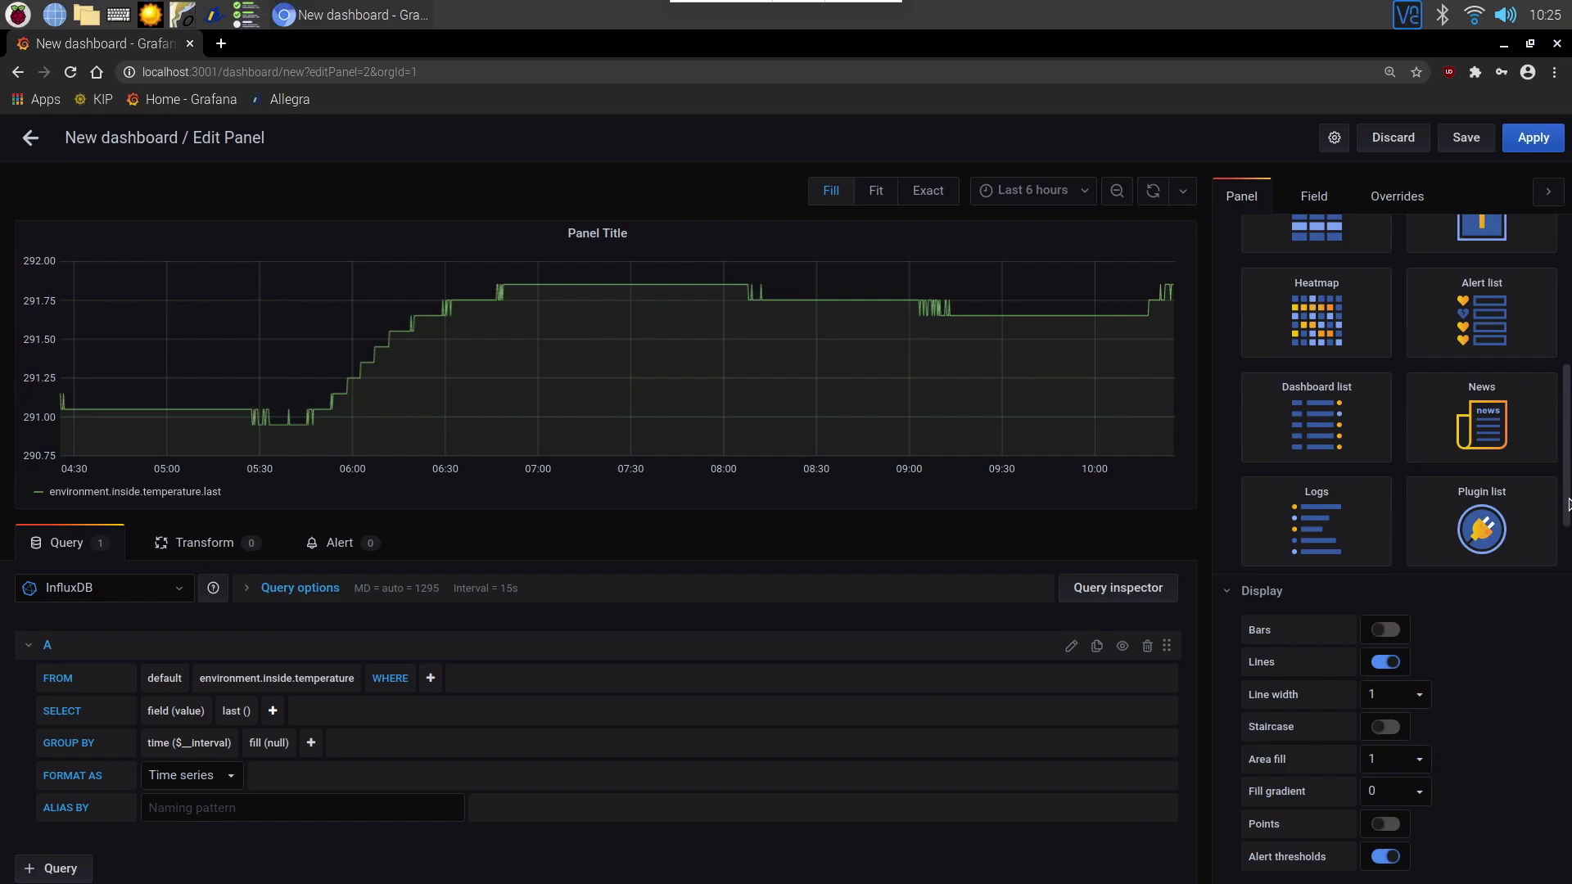
scroll(1567, 503, down, 4)
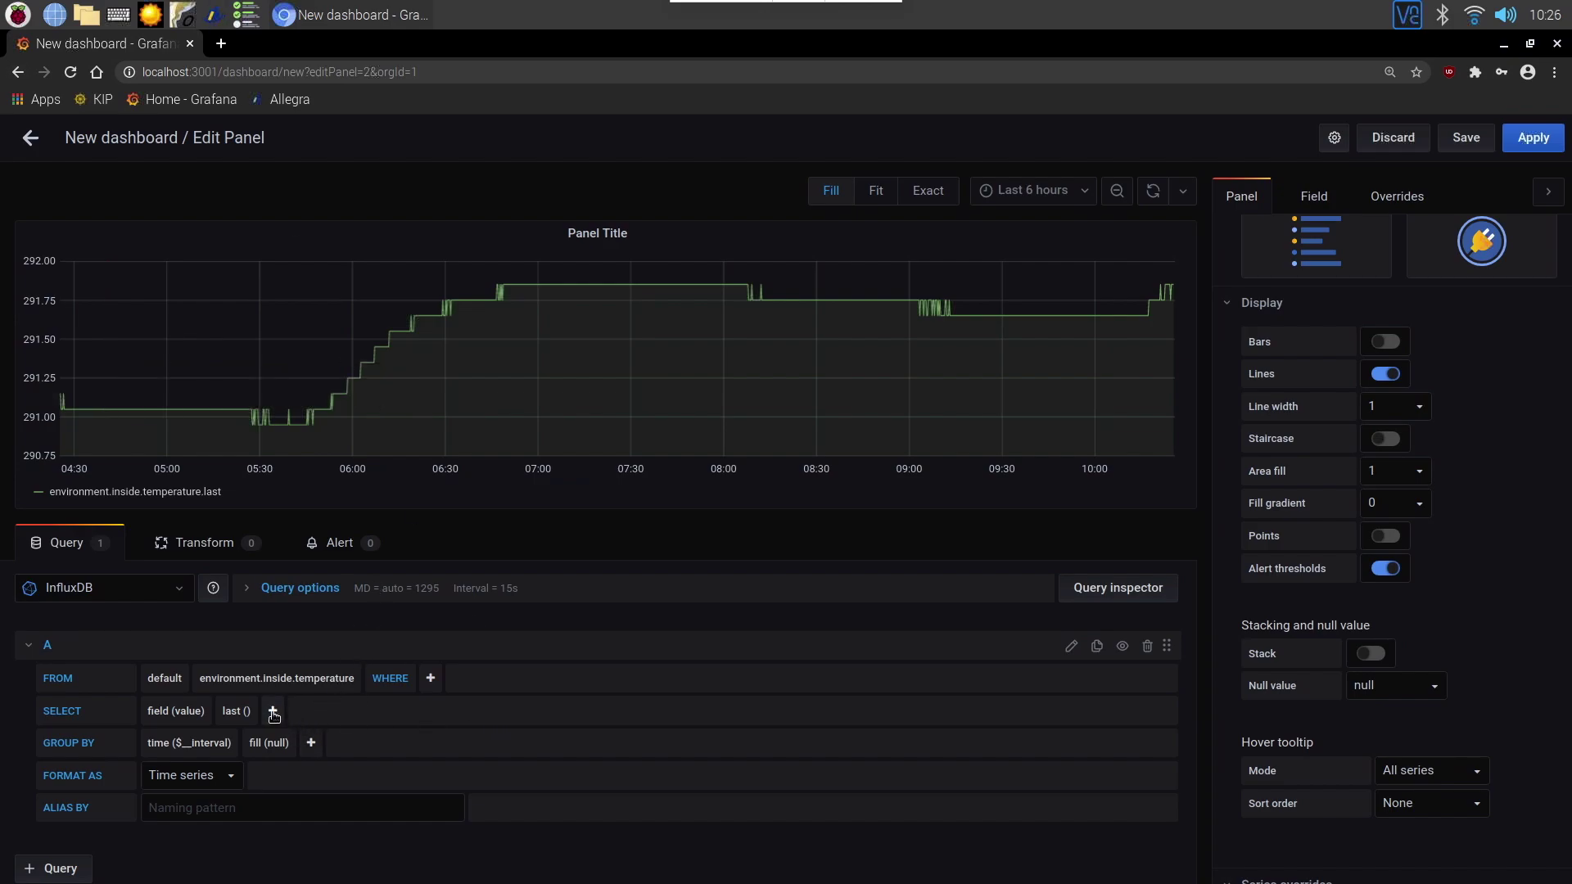
Add a math(-273.15) function to the query to convert the Kelvin readings to Celsius
click(272, 712)
mouse_move(307, 845)
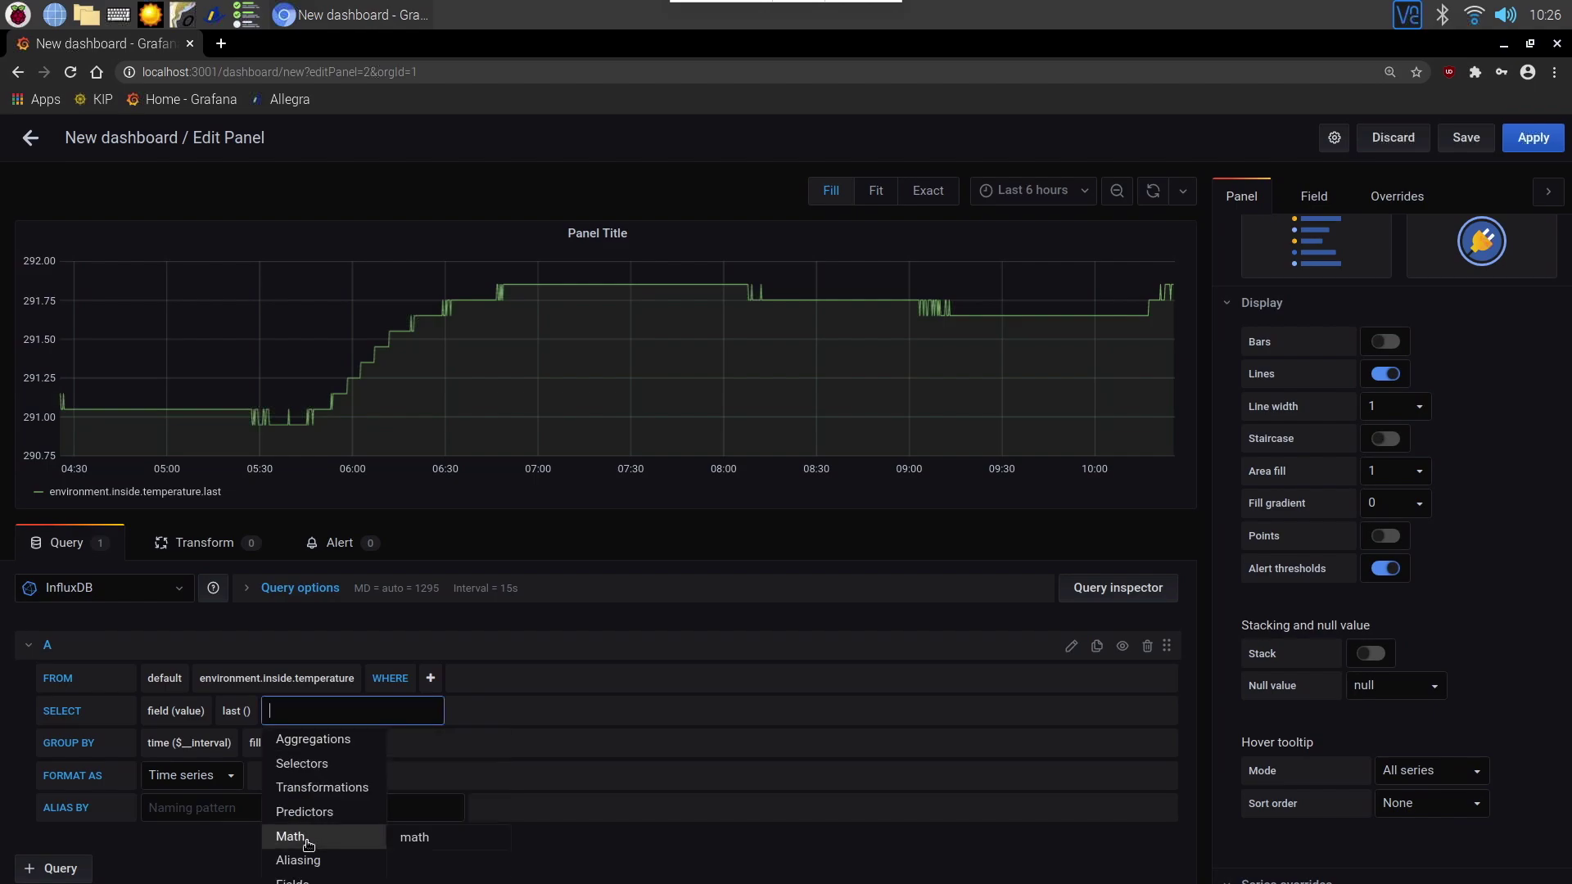
click(413, 843)
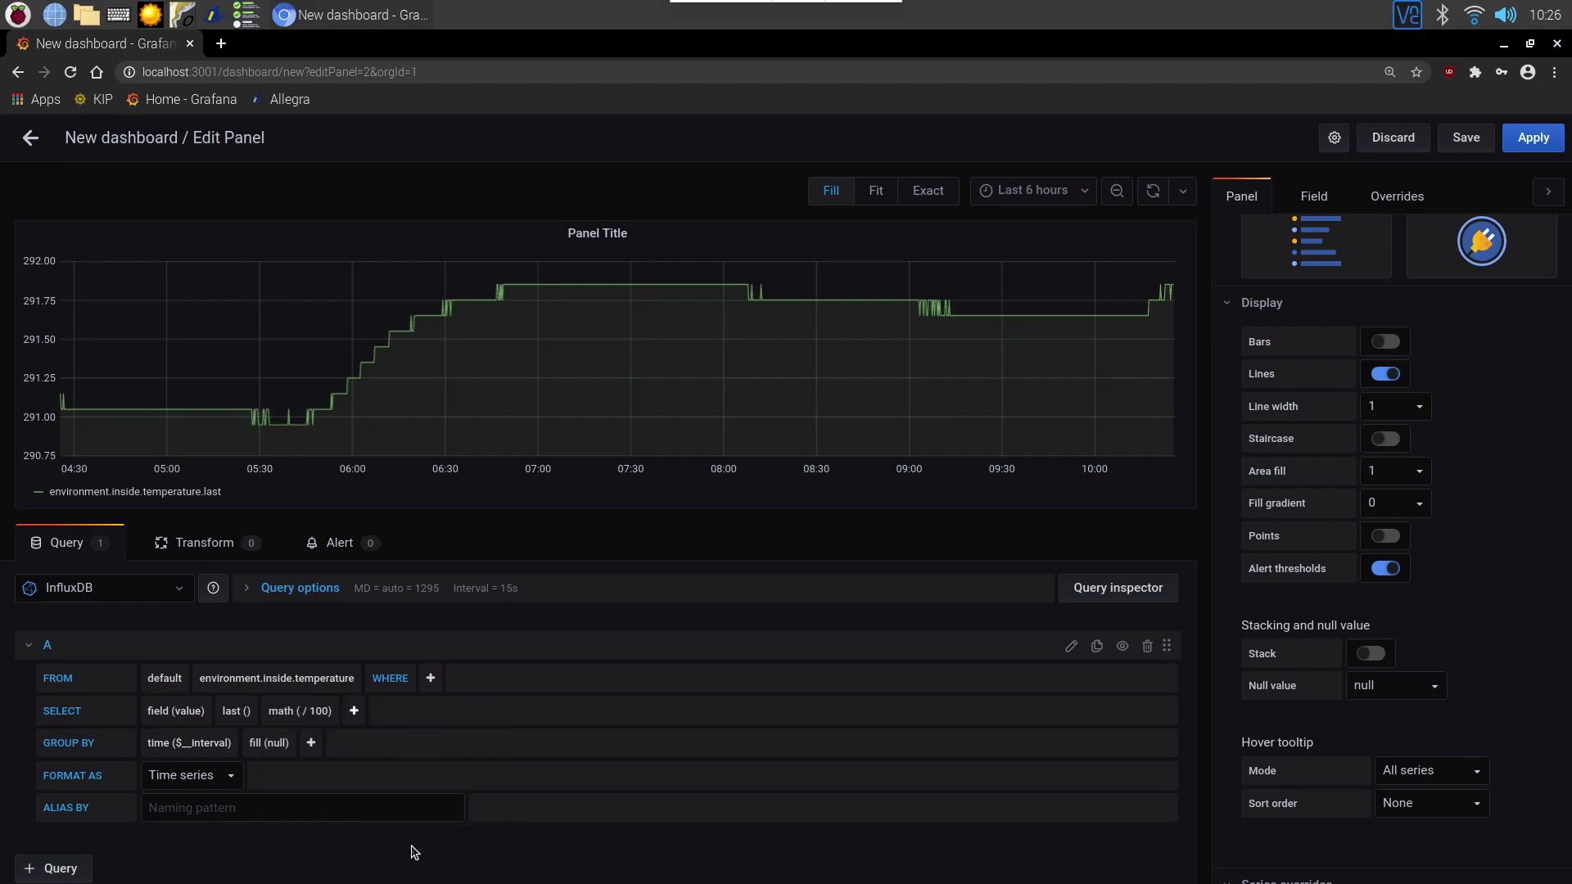
click(316, 712)
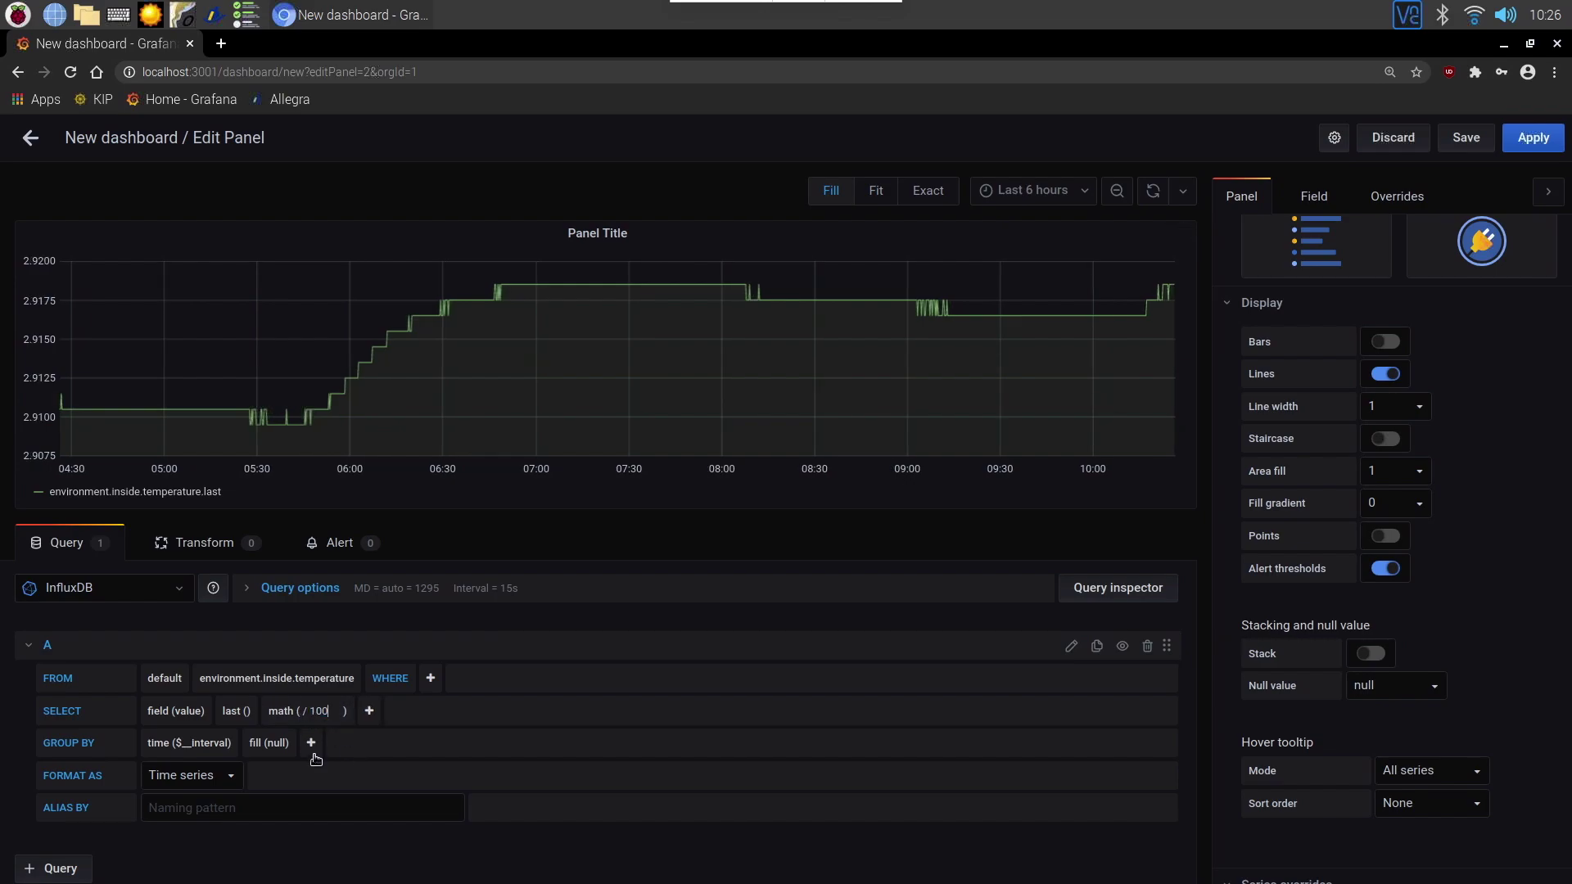
key(BackSpace)
key(BackSpace)
key(BackSpace)
key(BackSpace)
key(BackSpace)
key(BackSpace)
text(-273.15)
click(393, 628)
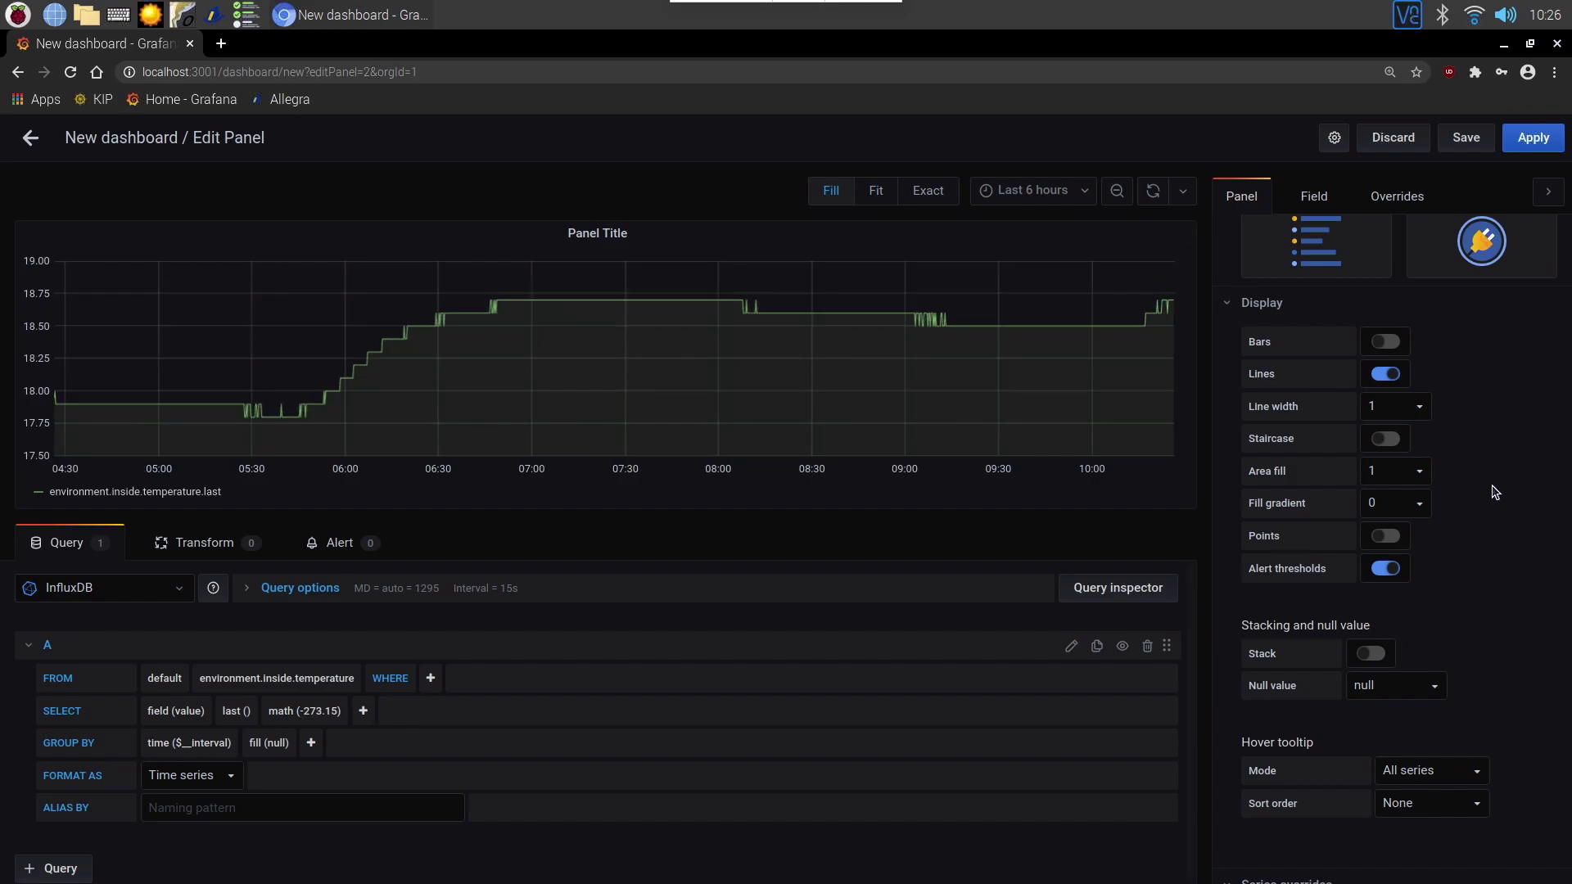
scroll(1559, 475, up, 8)
Preview Stat, Bar gauge and Text visualizations, then settle on Gauge for the panel
scroll(1567, 473, up, 3)
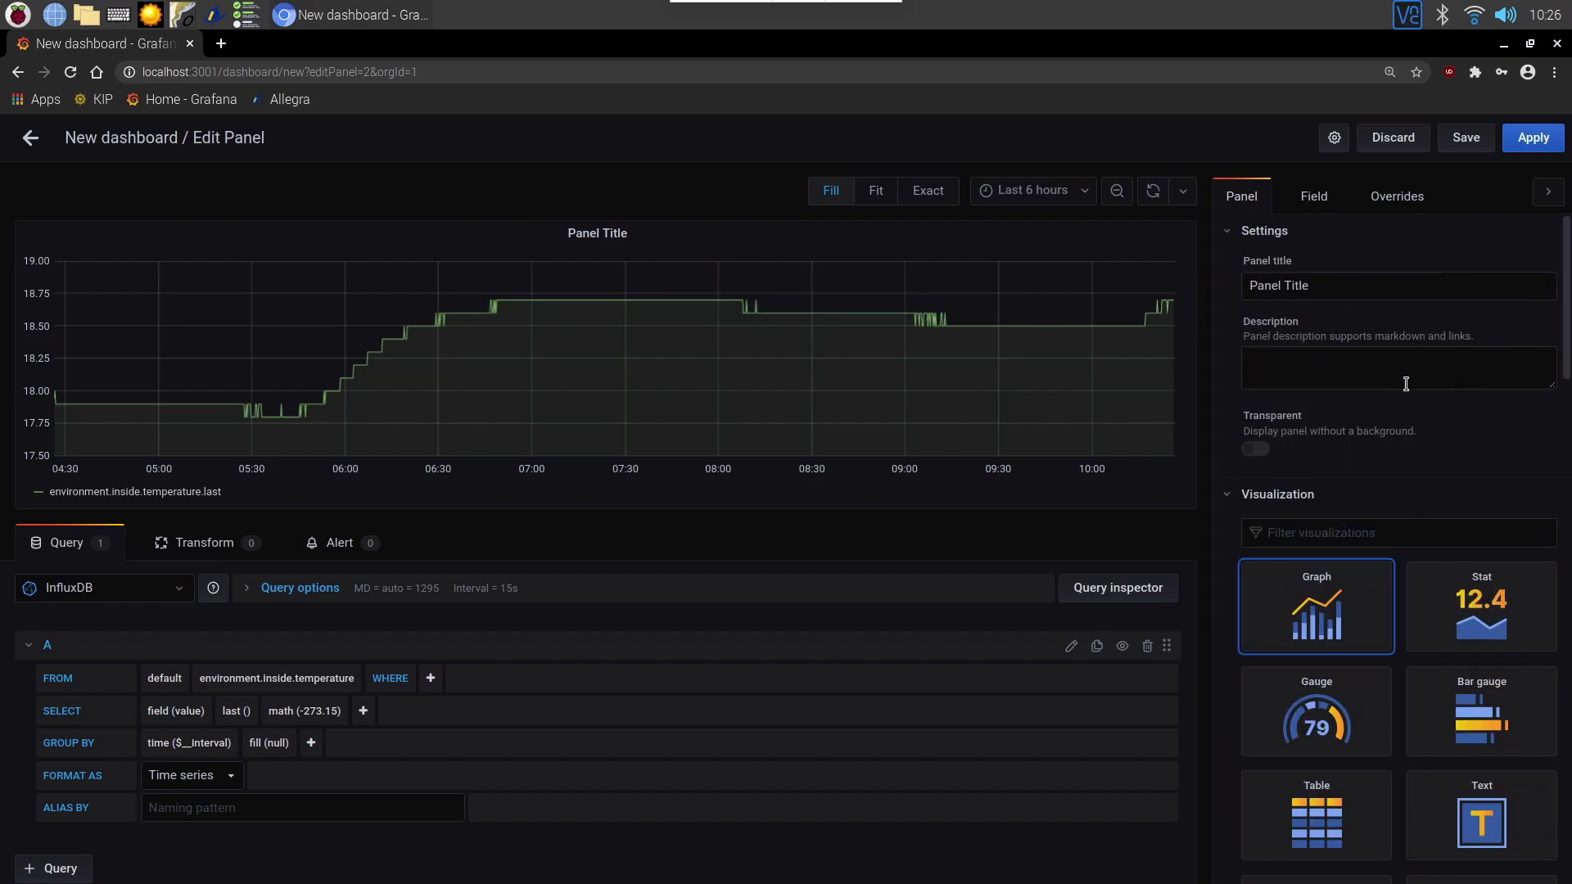
scroll(1564, 373, down, 2)
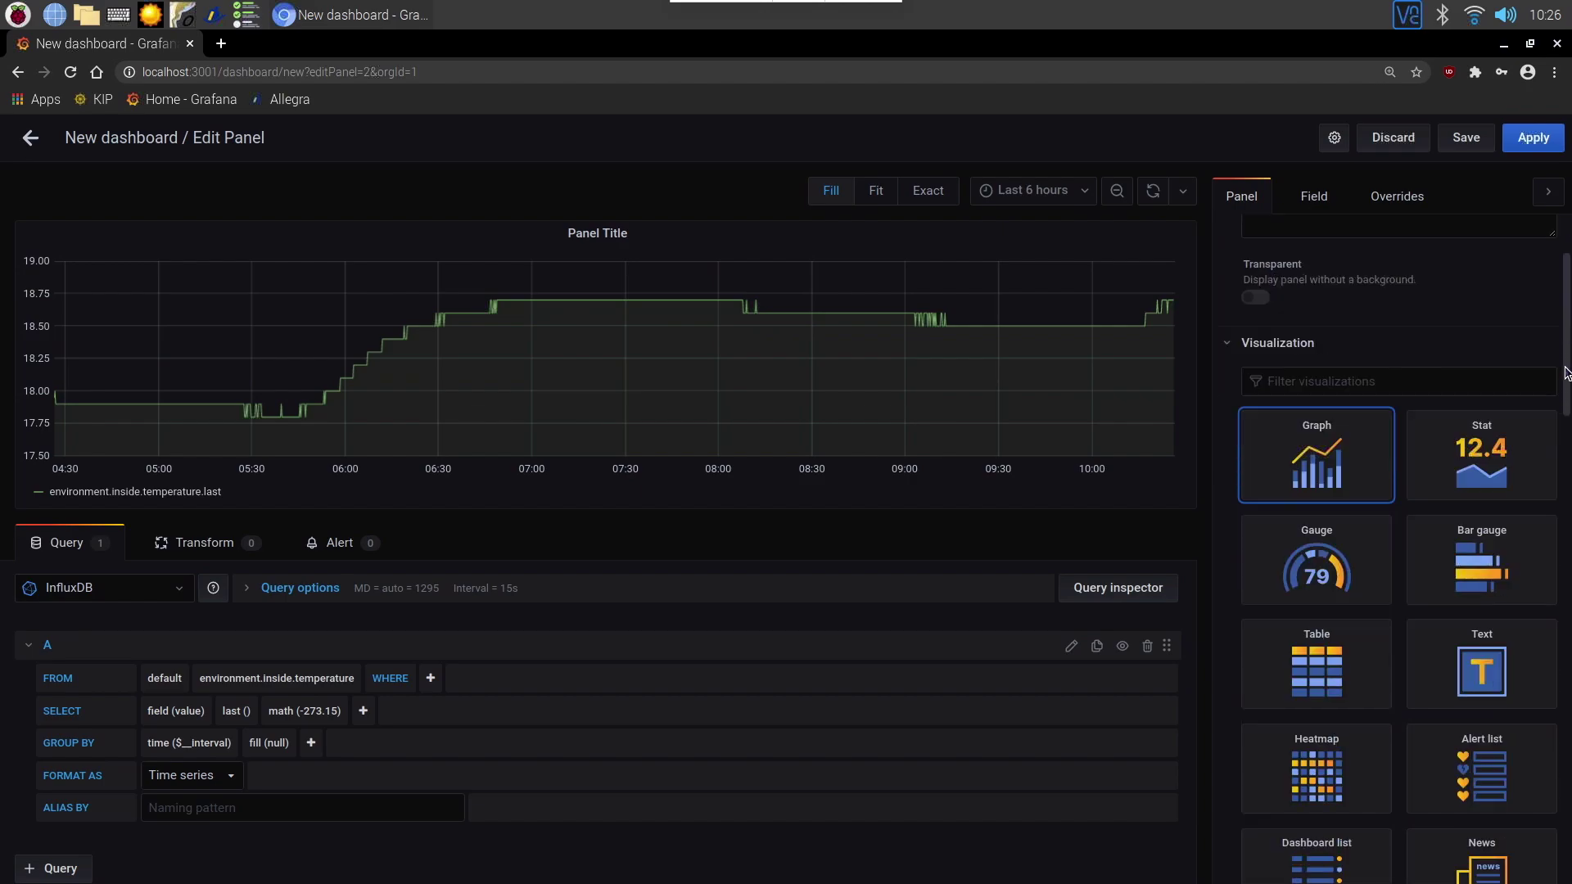
scroll(1565, 384, down, 1)
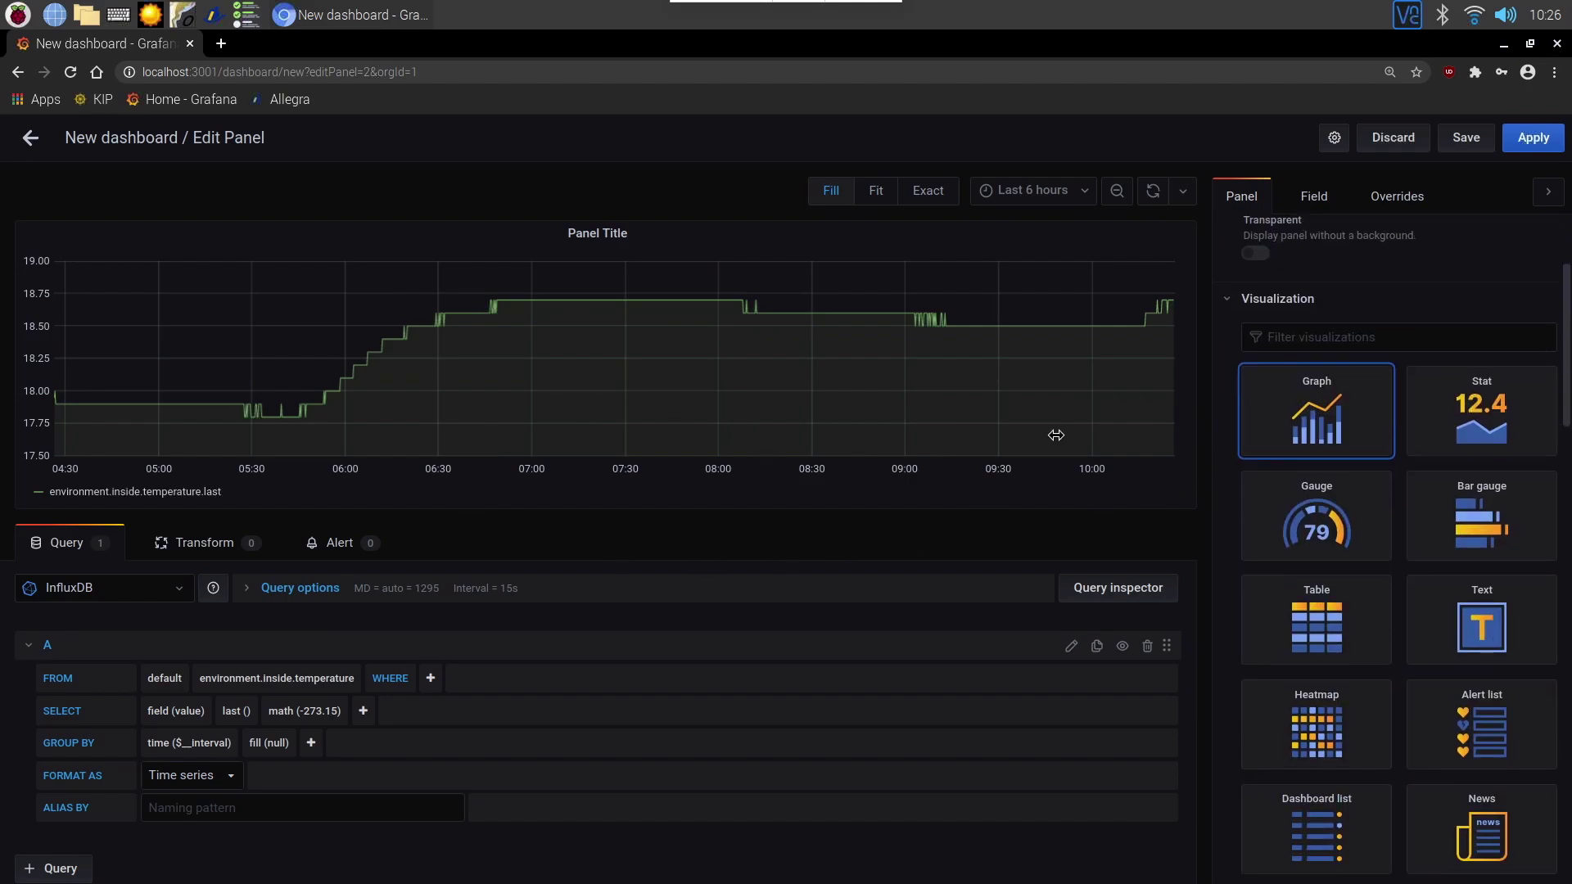
click(1350, 529)
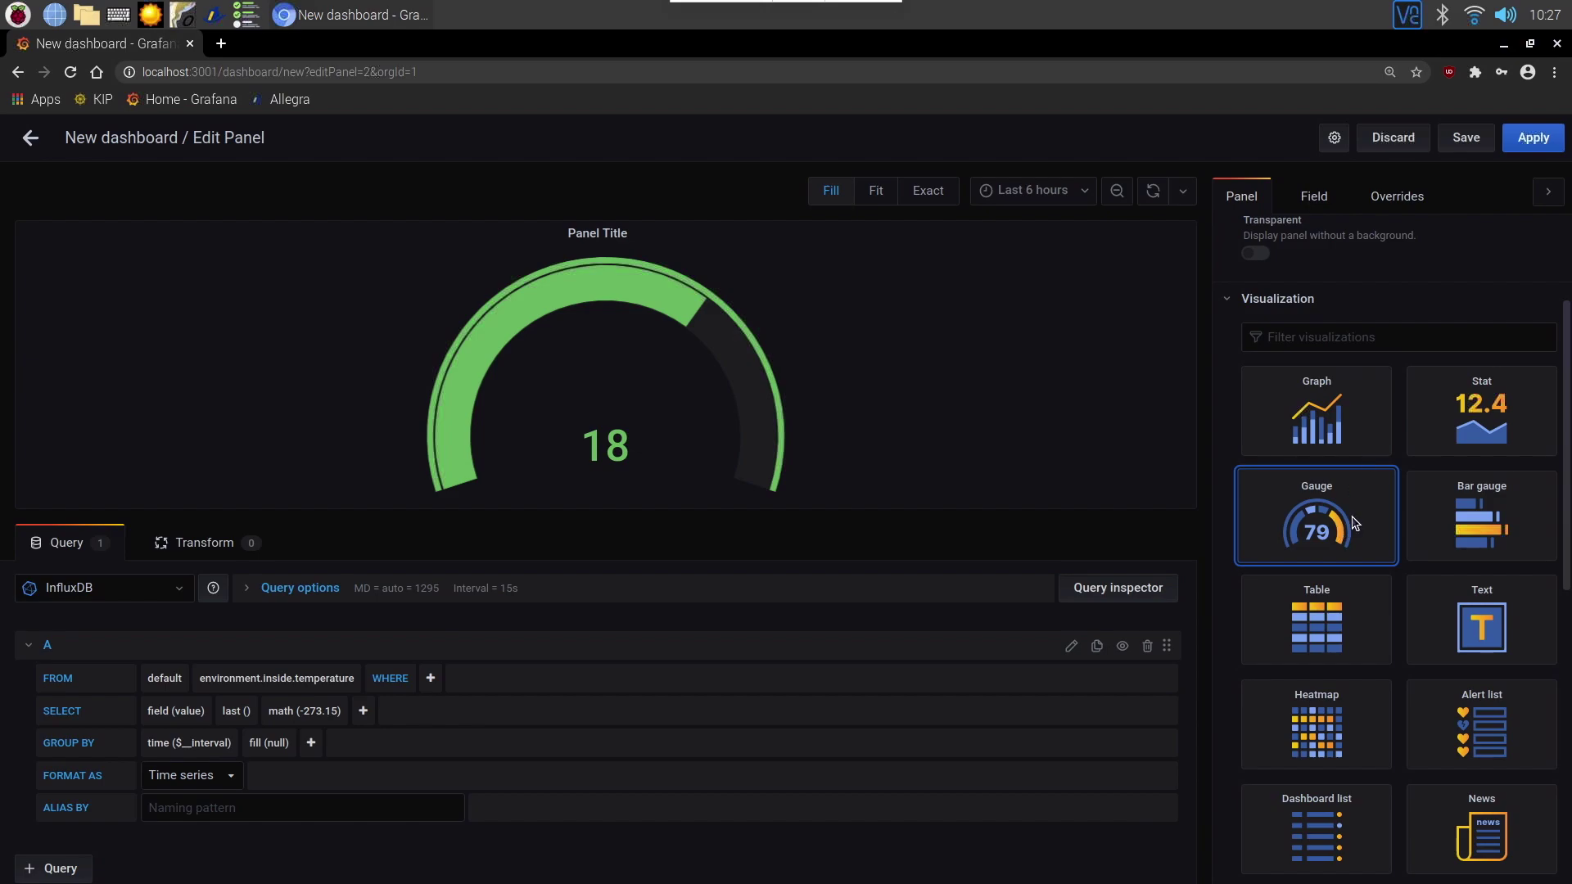
scroll(1363, 508, down, 2)
click(1426, 359)
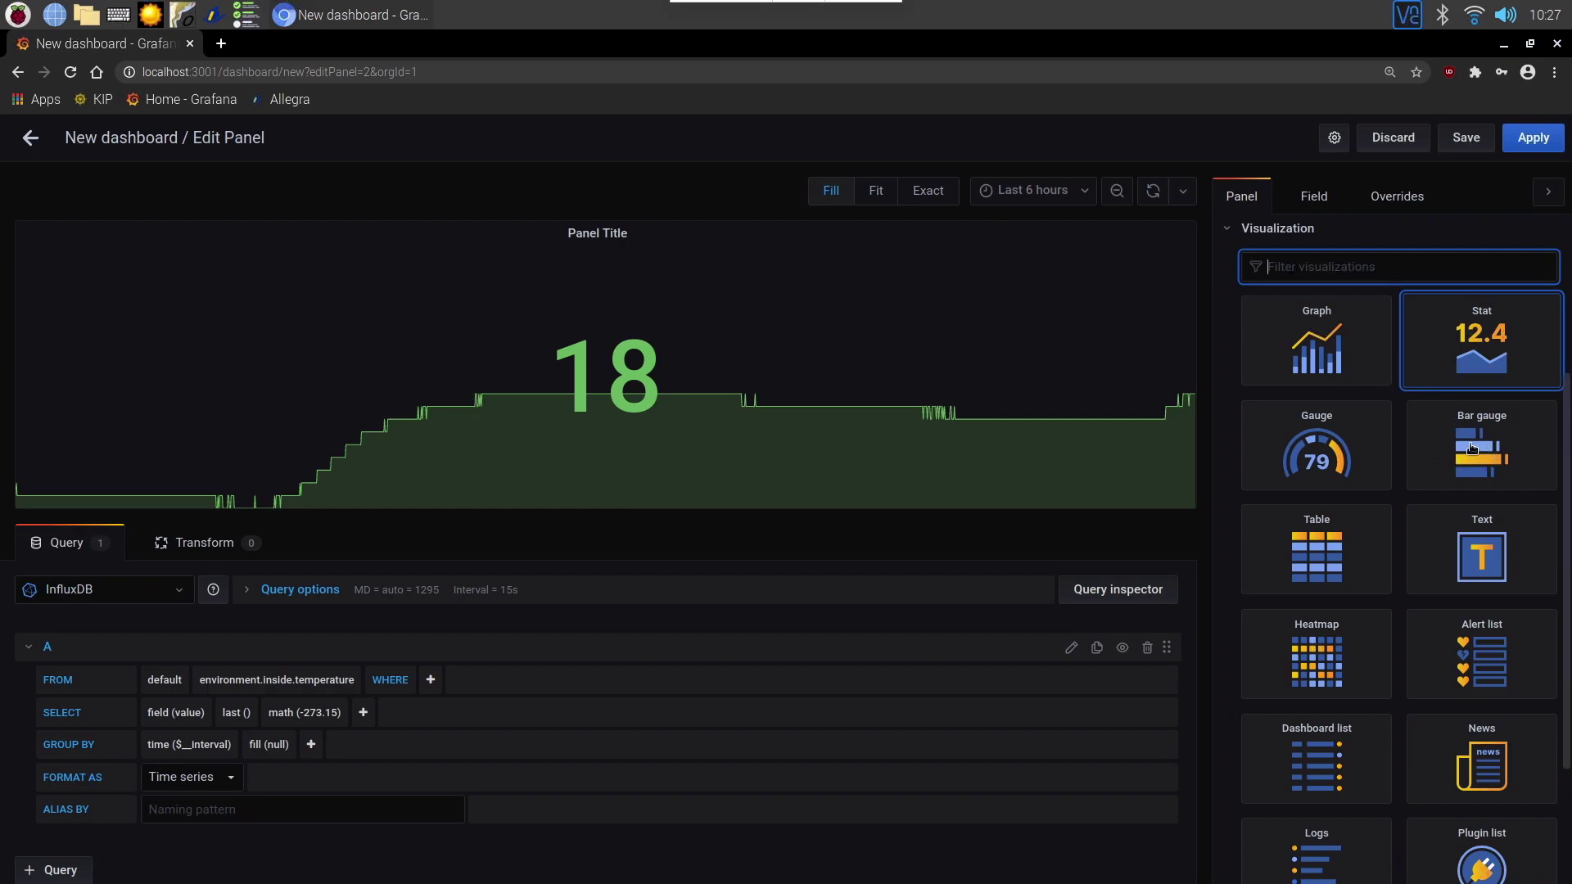
click(1425, 451)
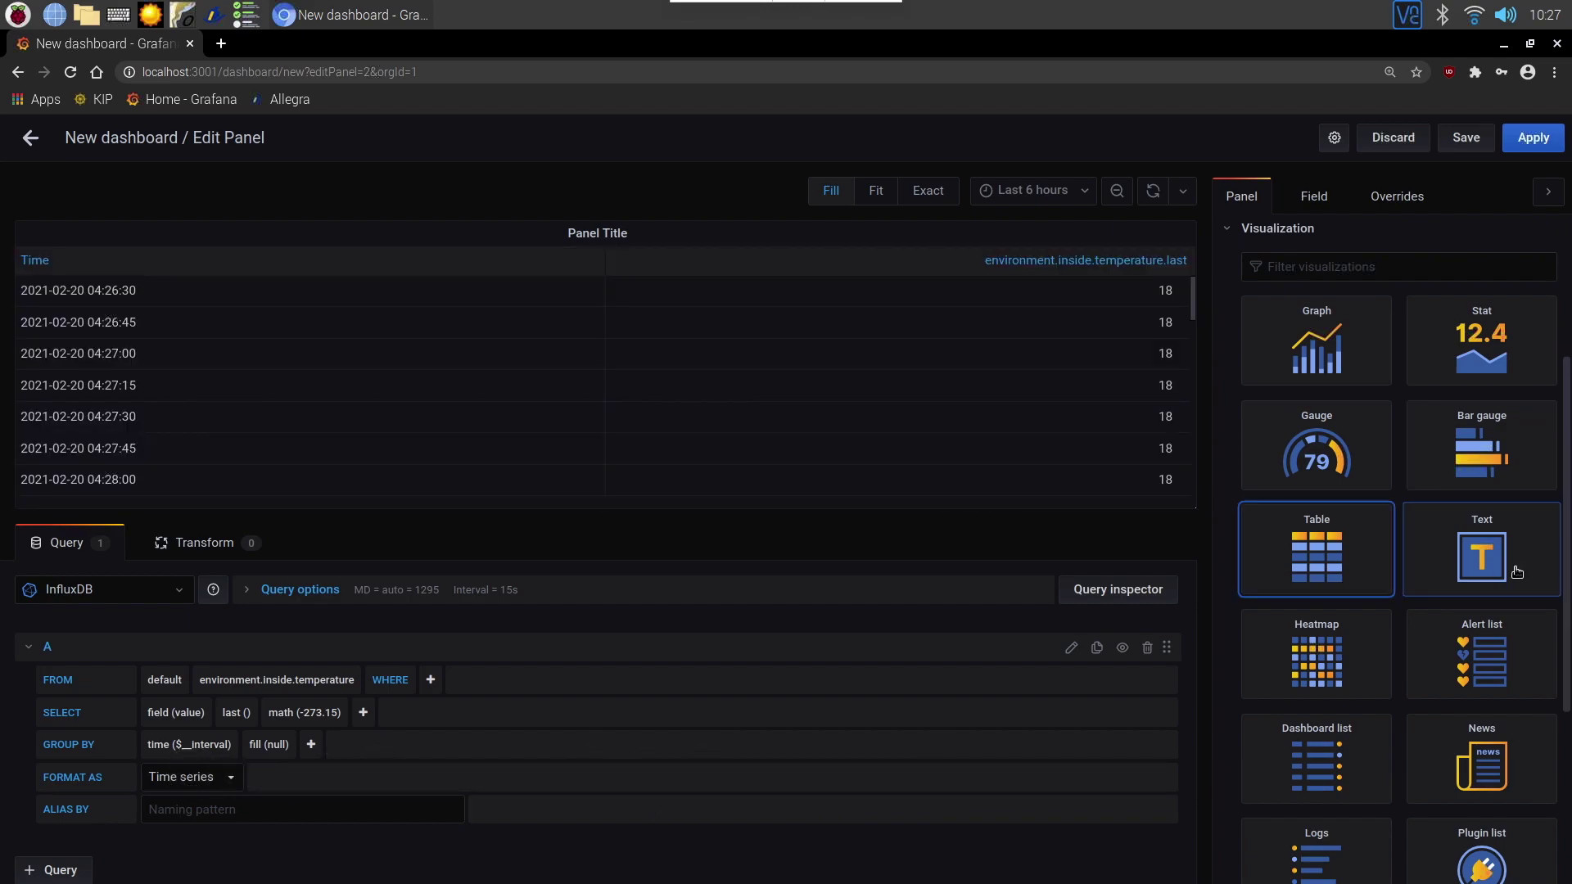
click(1517, 572)
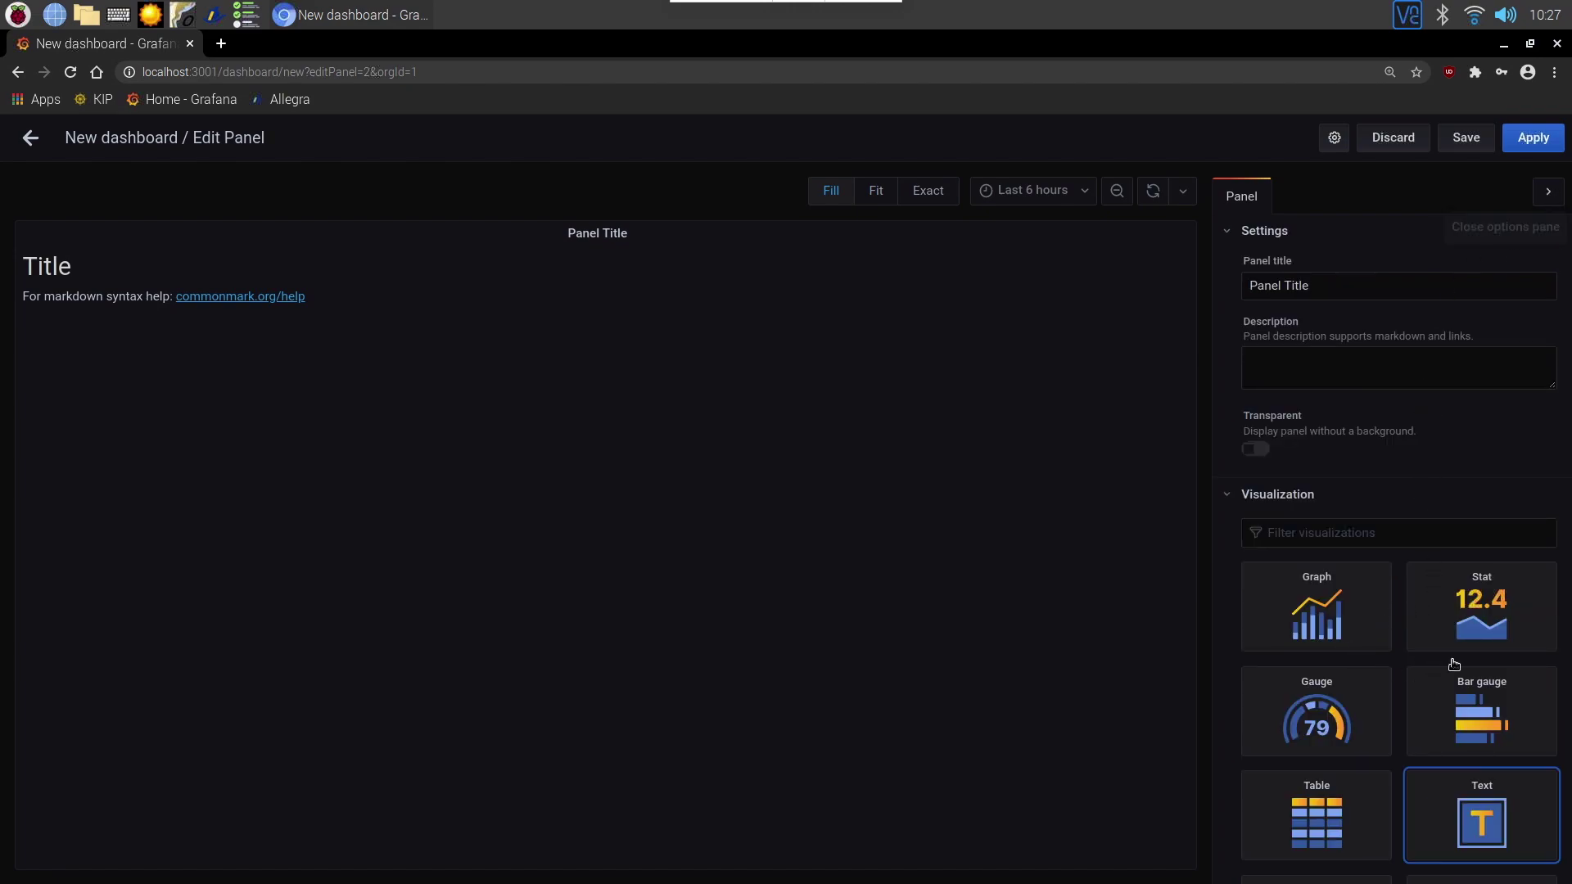
click(1339, 706)
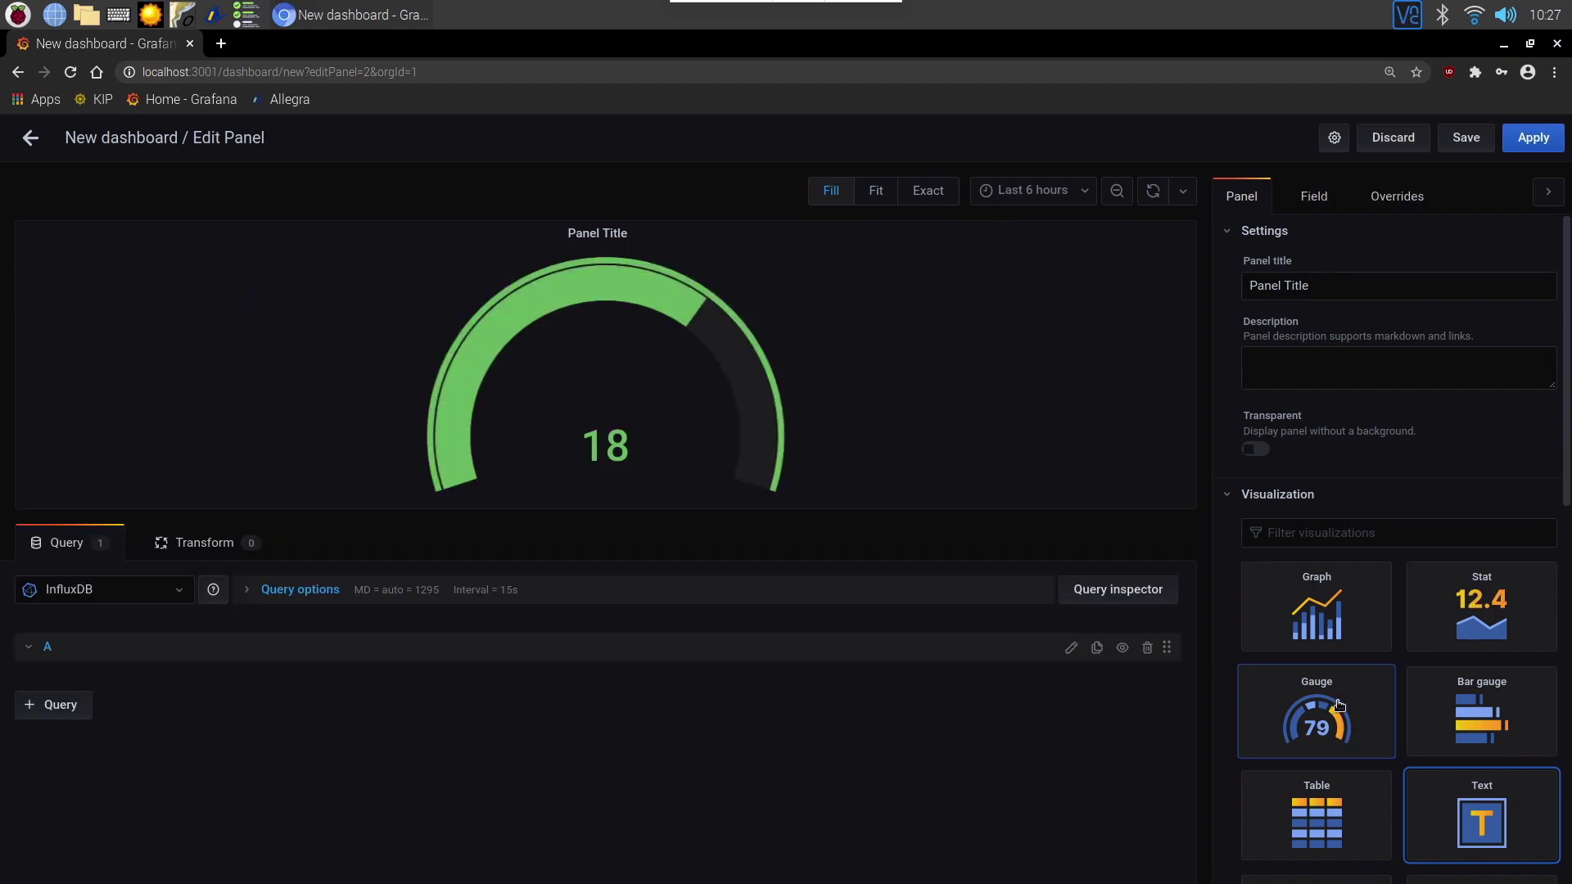
Set the gauge's Display calculation to Last (not null)
scroll(1433, 695, down, 10)
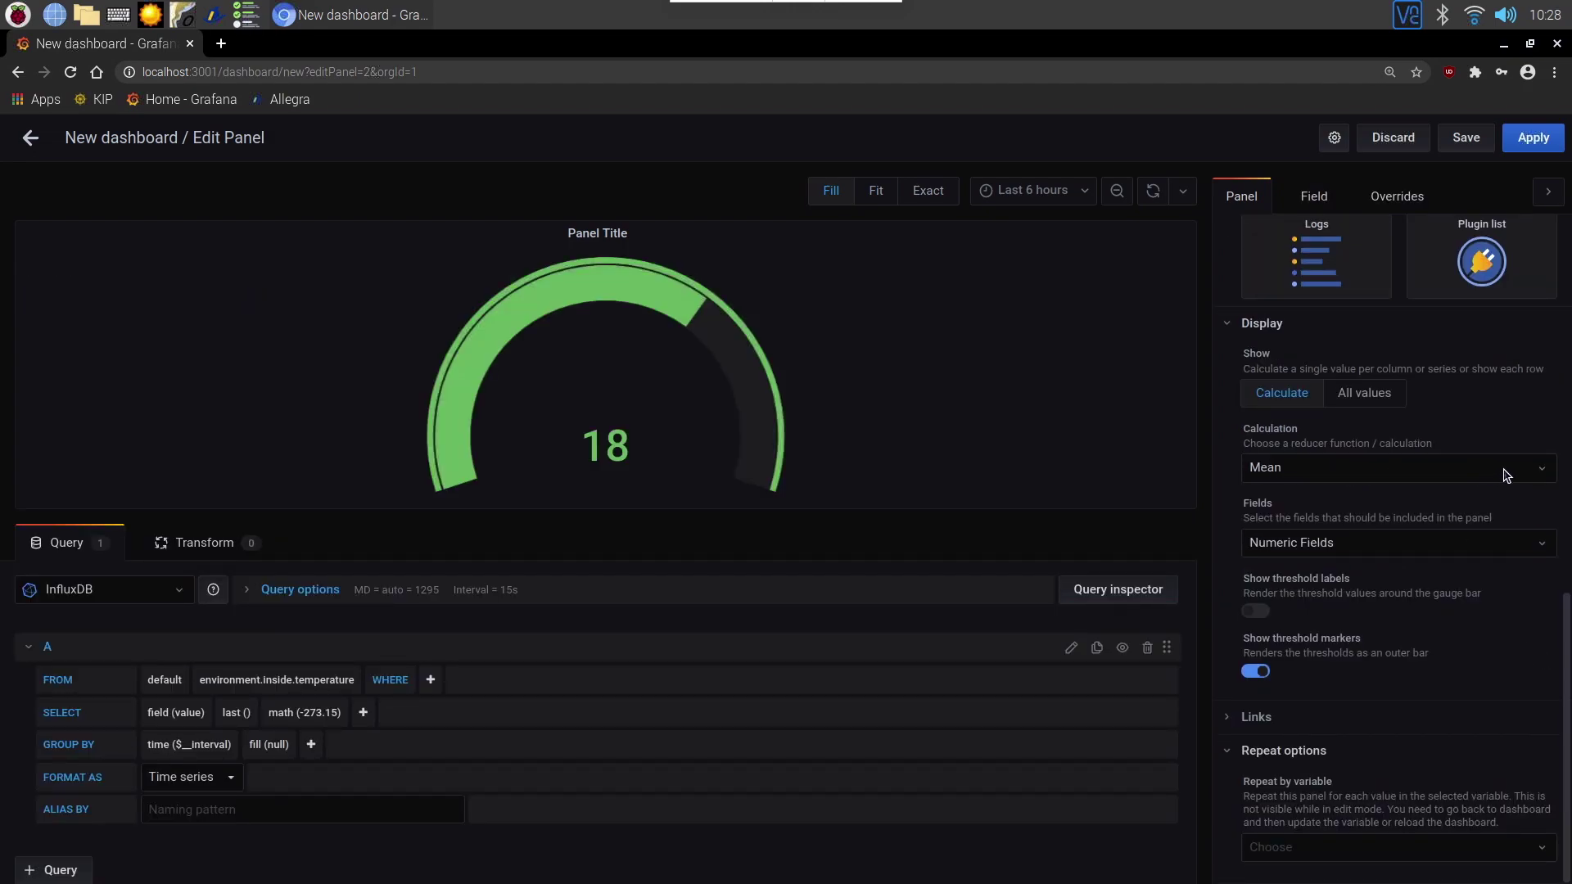
click(1546, 475)
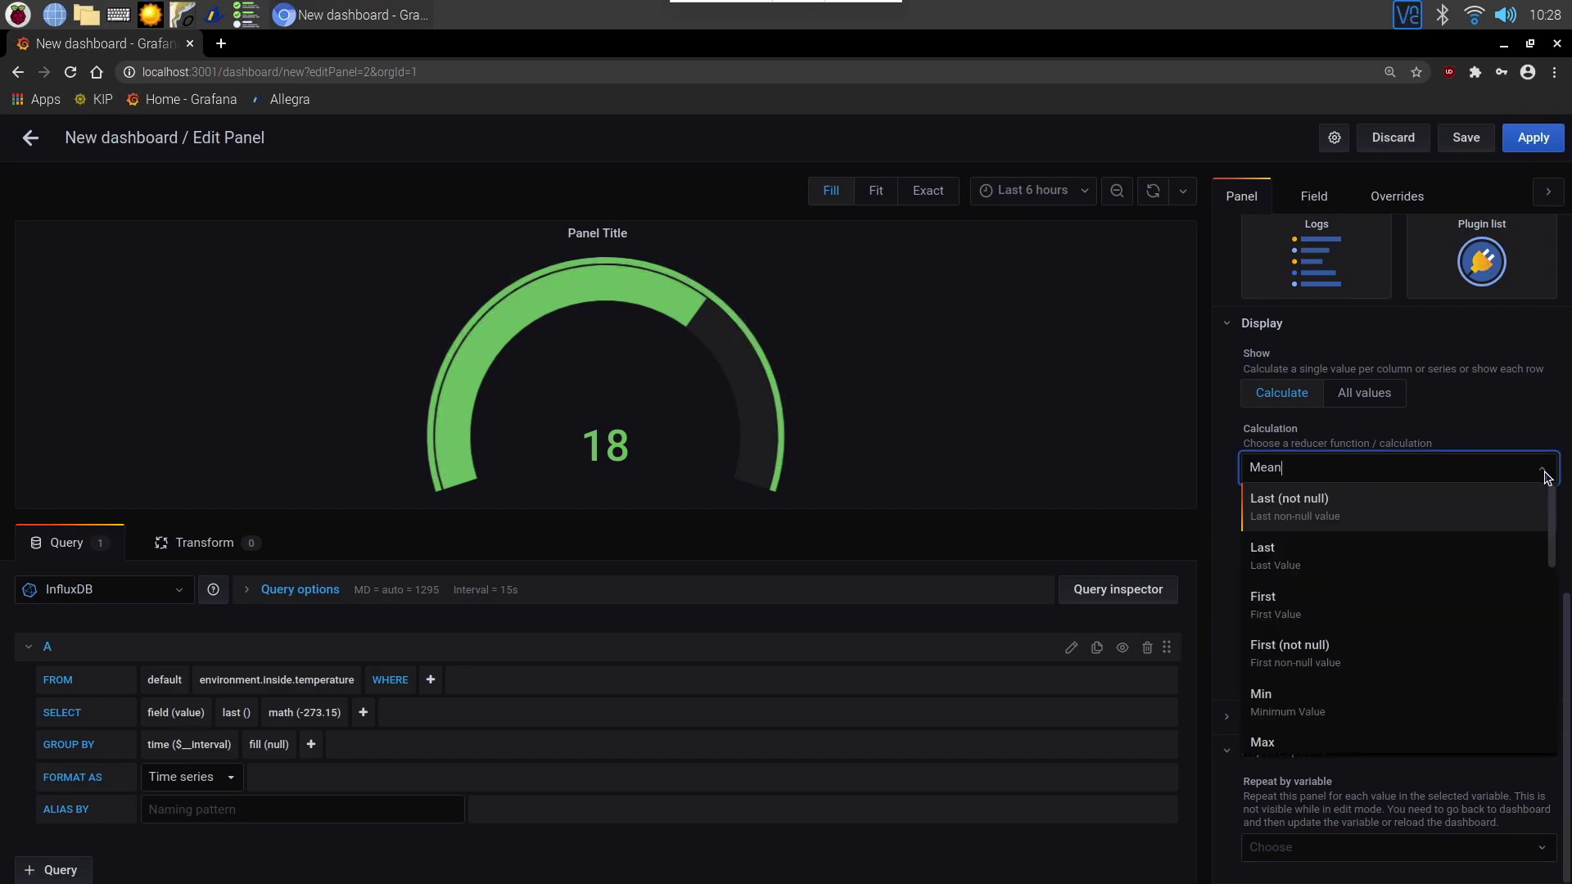
key(Escape)
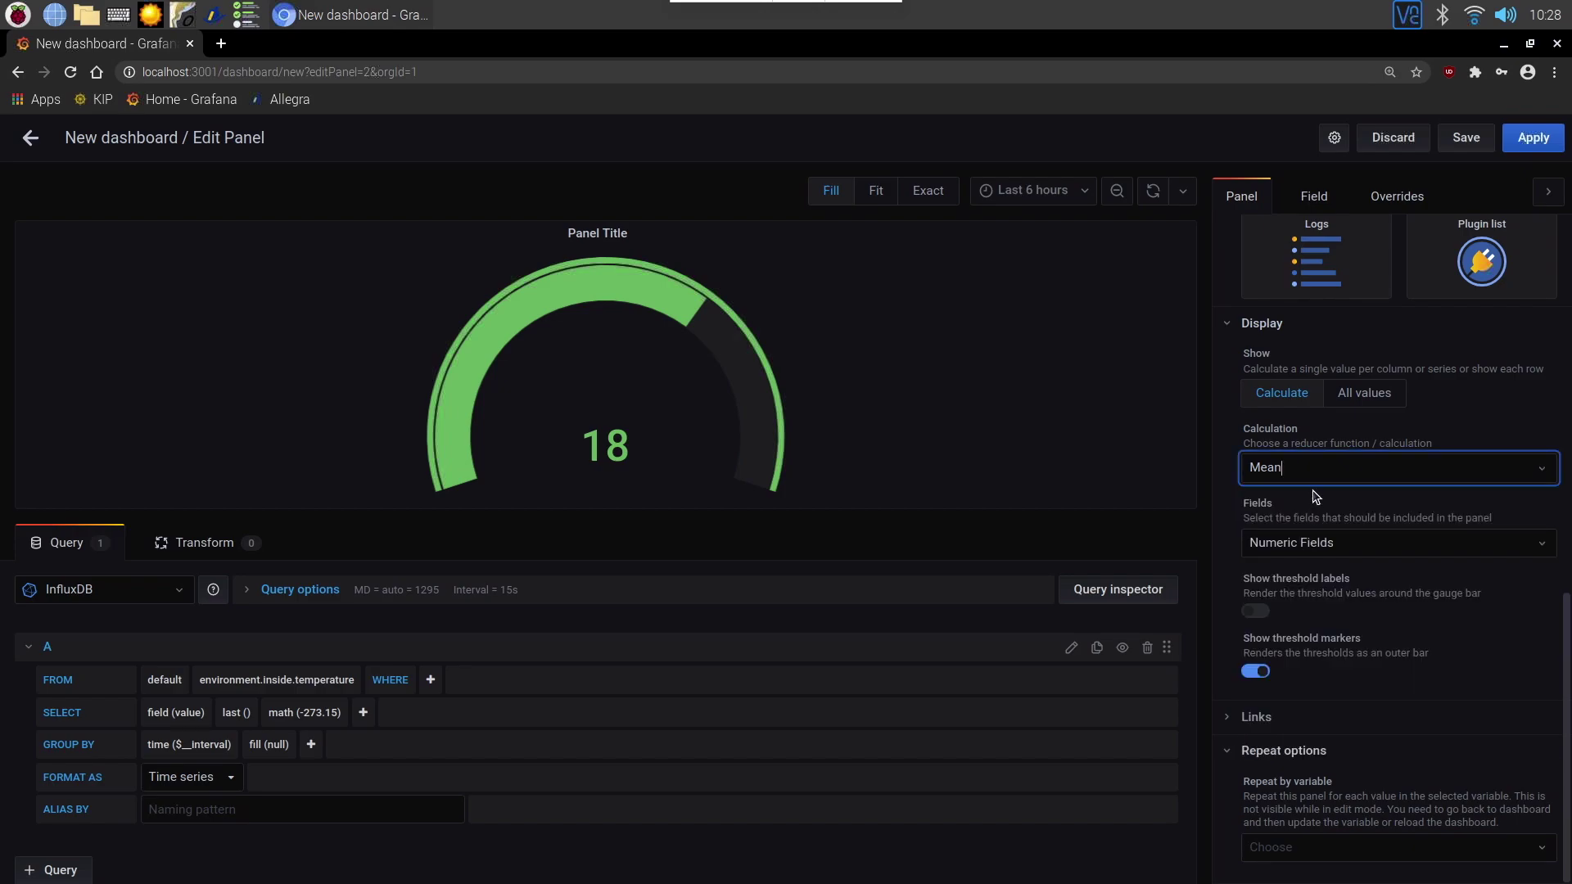
click(1355, 496)
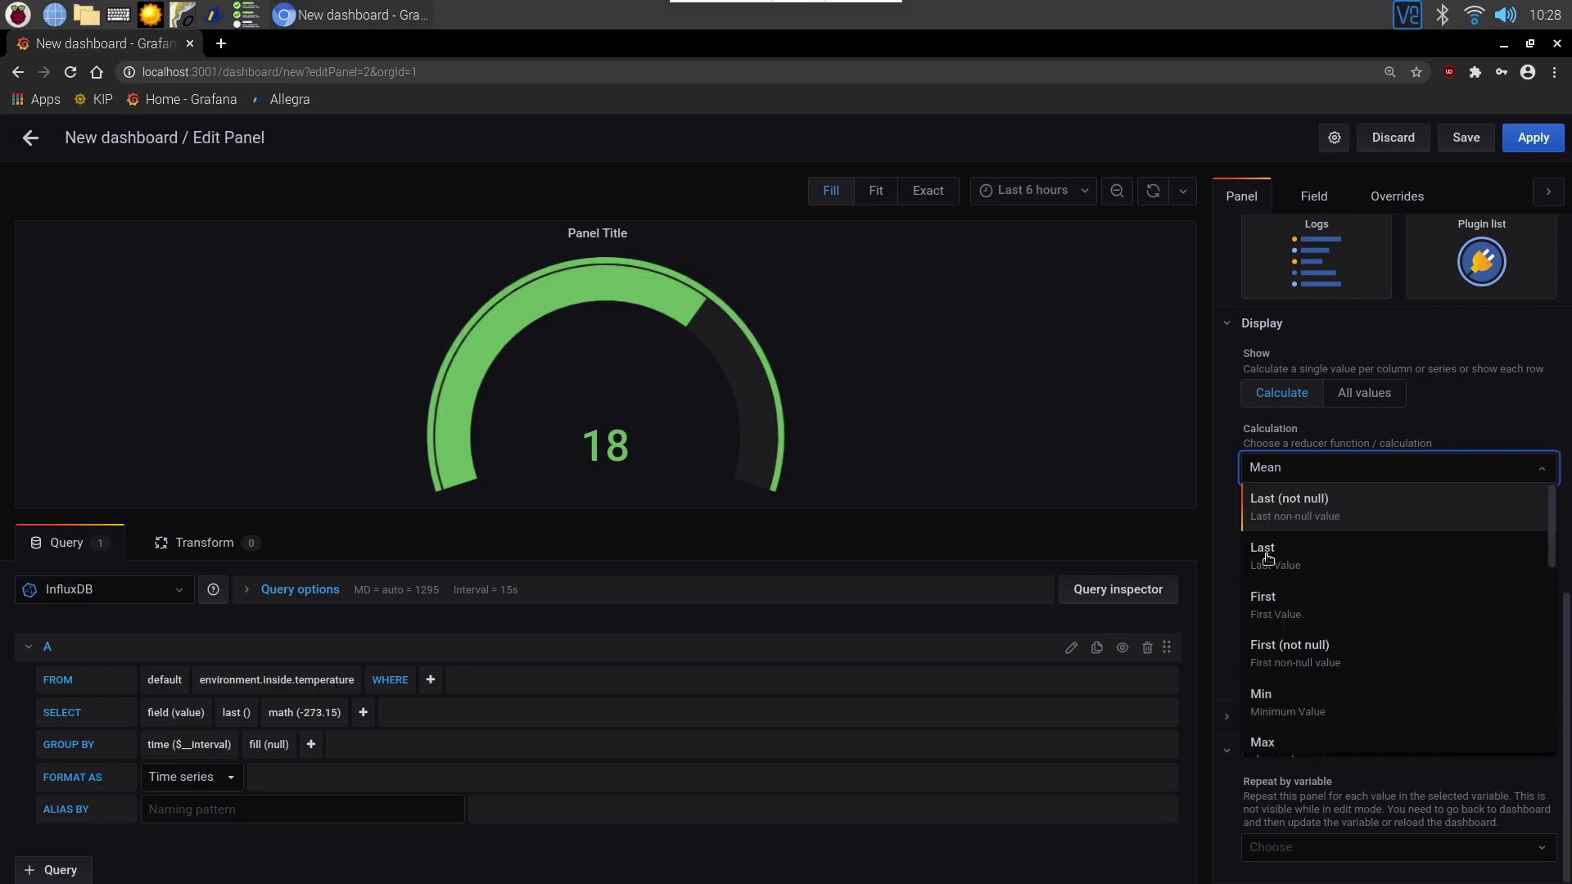
click(1289, 505)
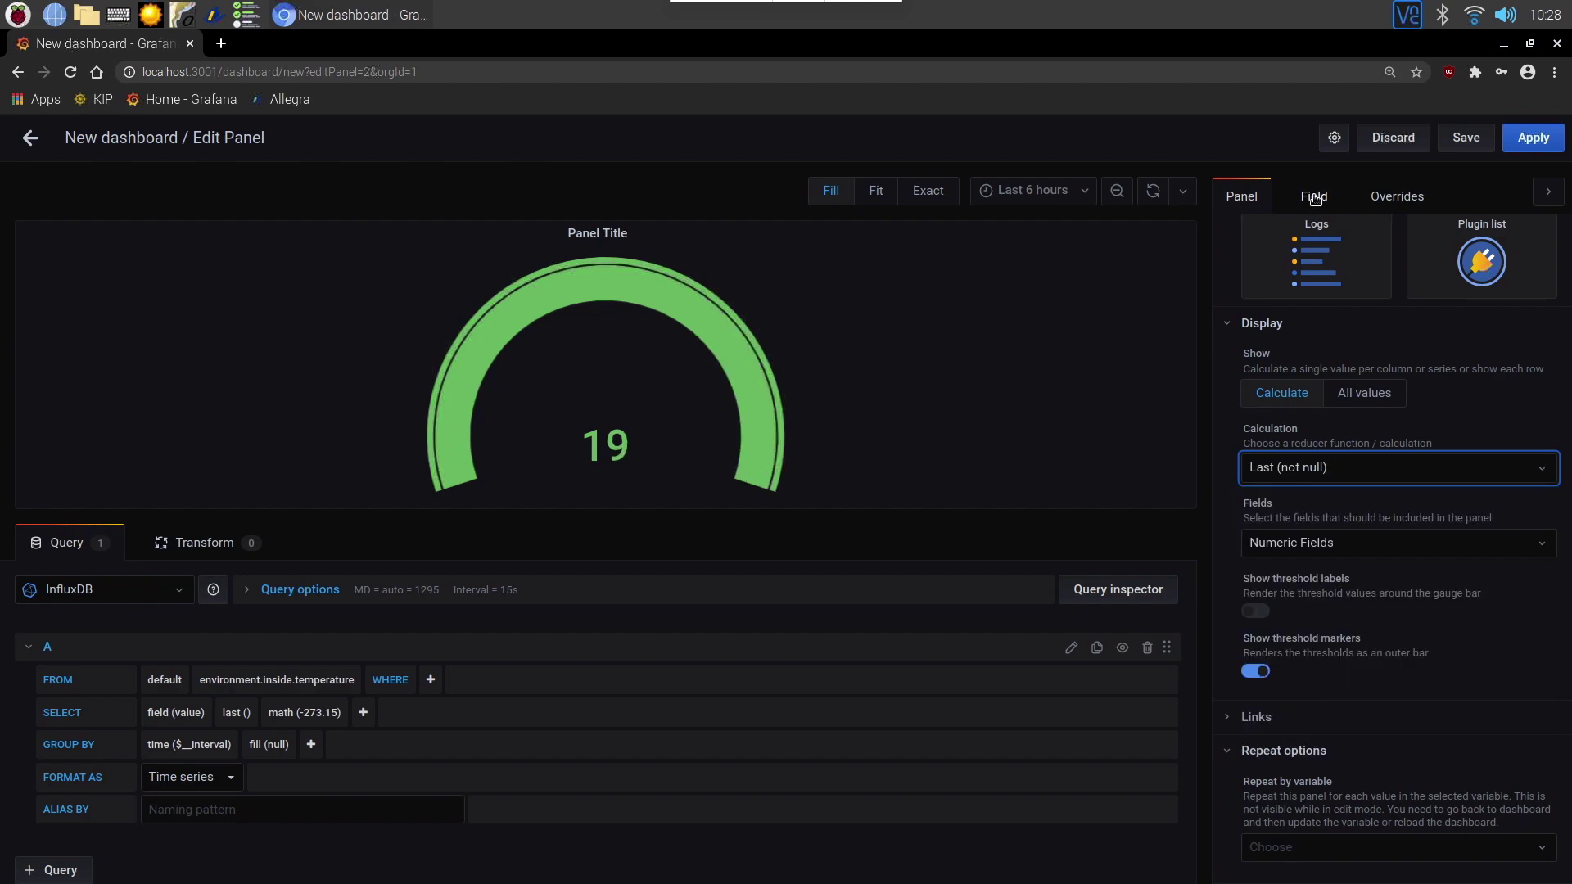
Set the field unit to Temperature > Celsius (°C)
click(1314, 198)
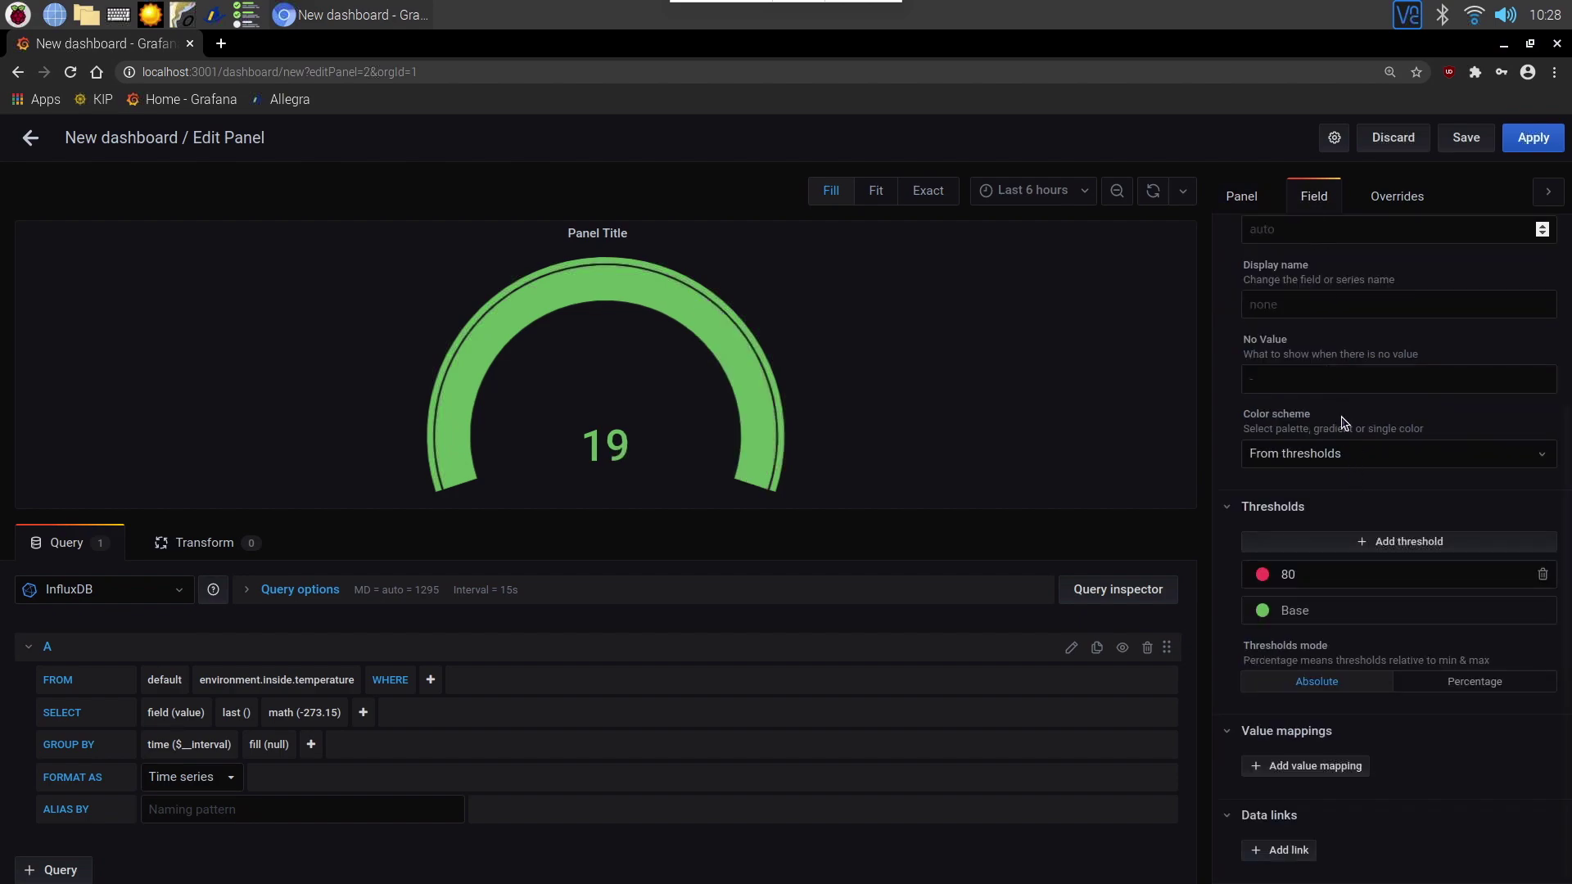
scroll(1544, 413, up, 3)
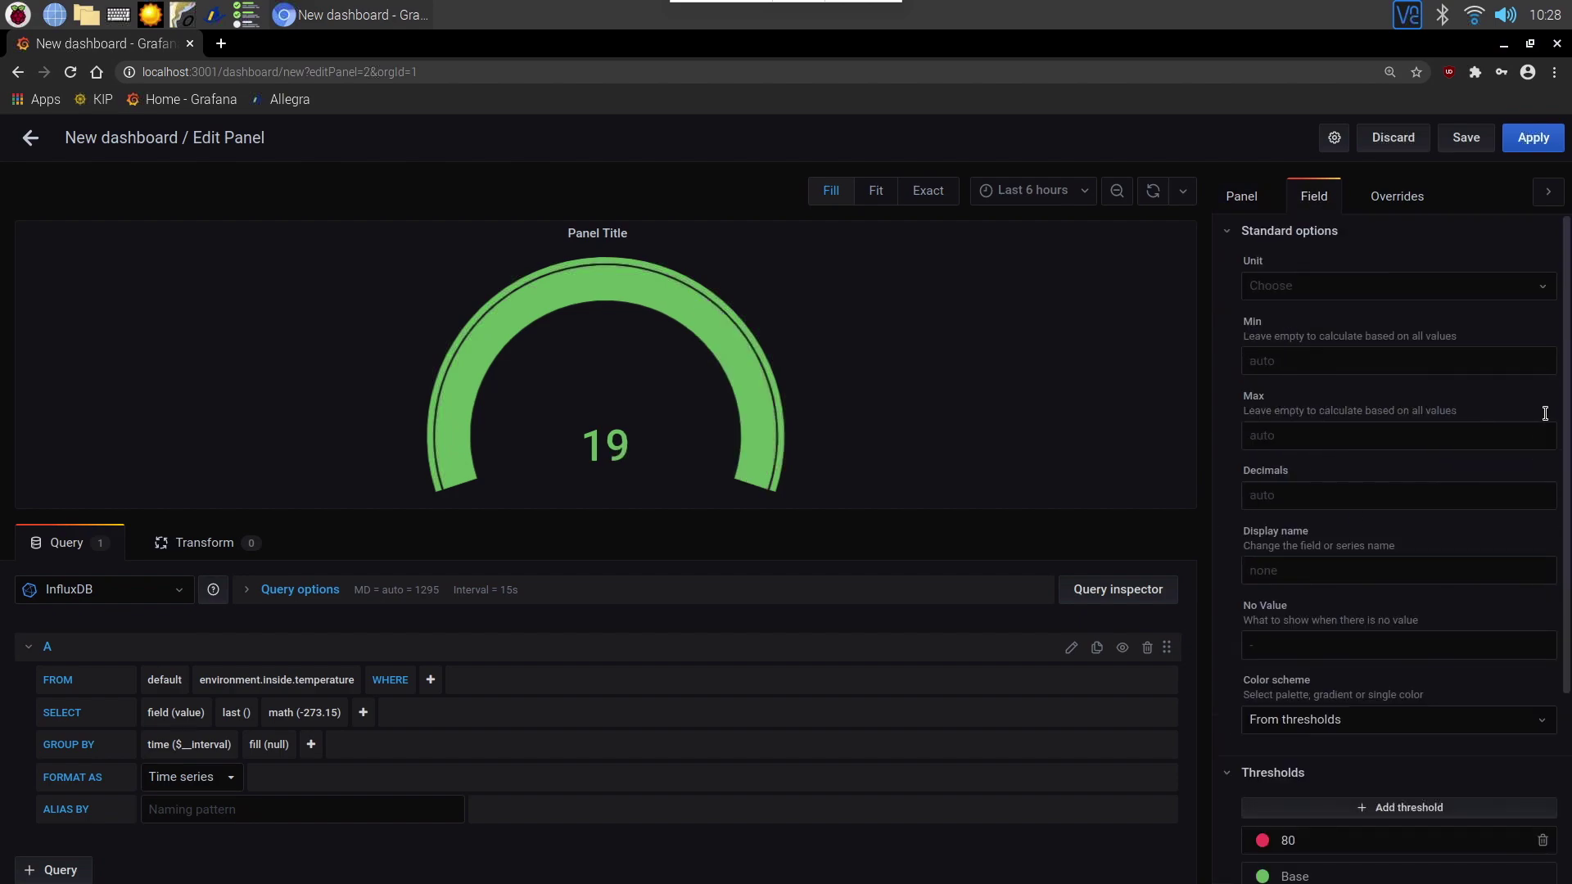
click(1543, 288)
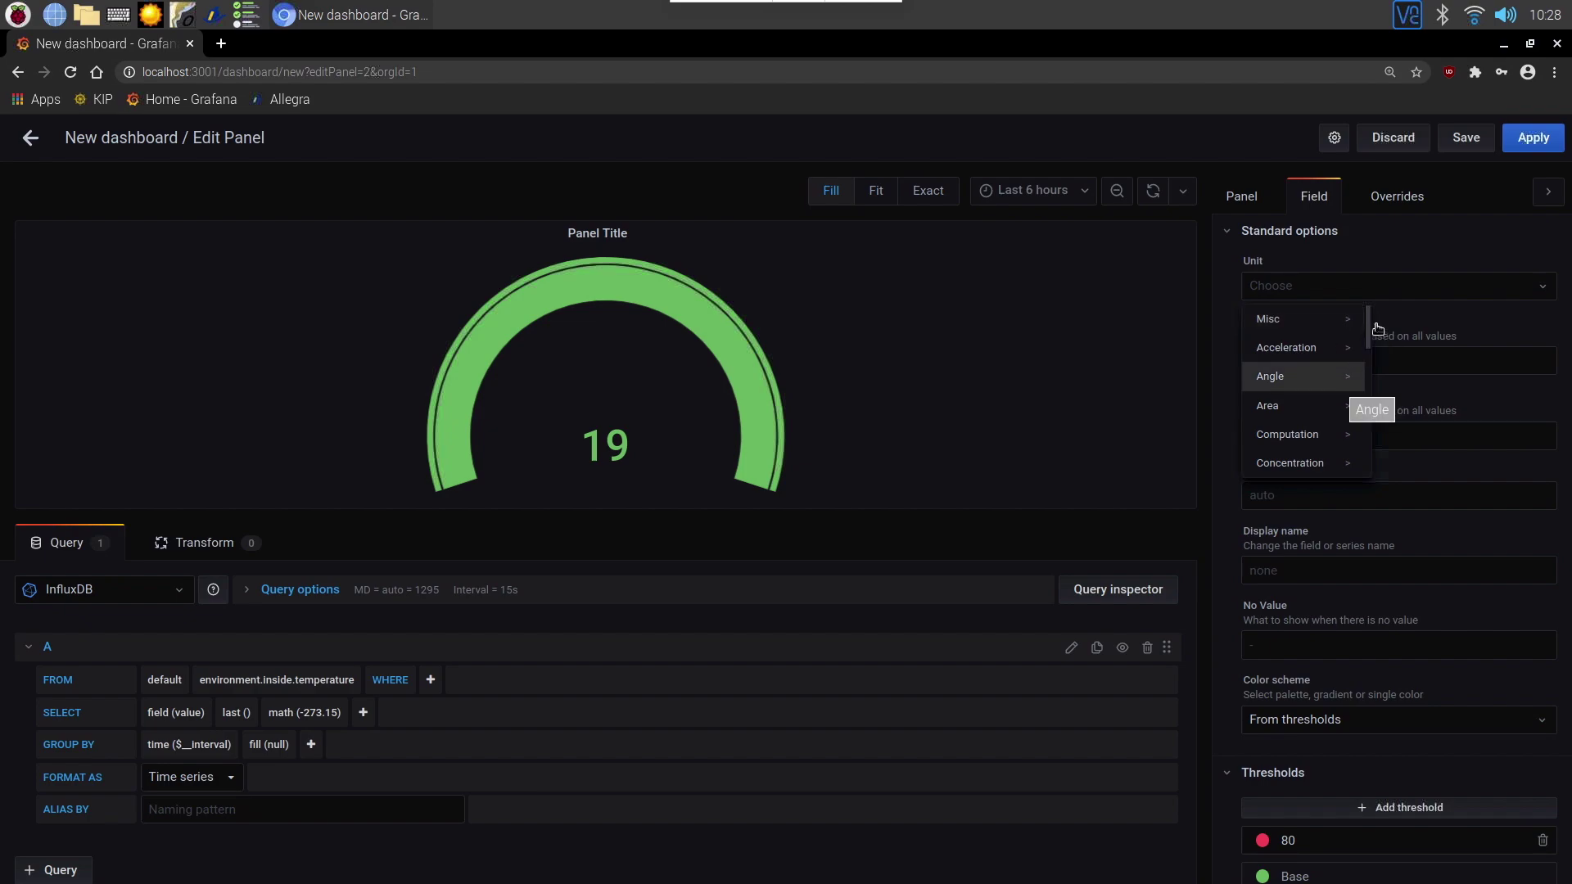
scroll(1371, 368, down, 4)
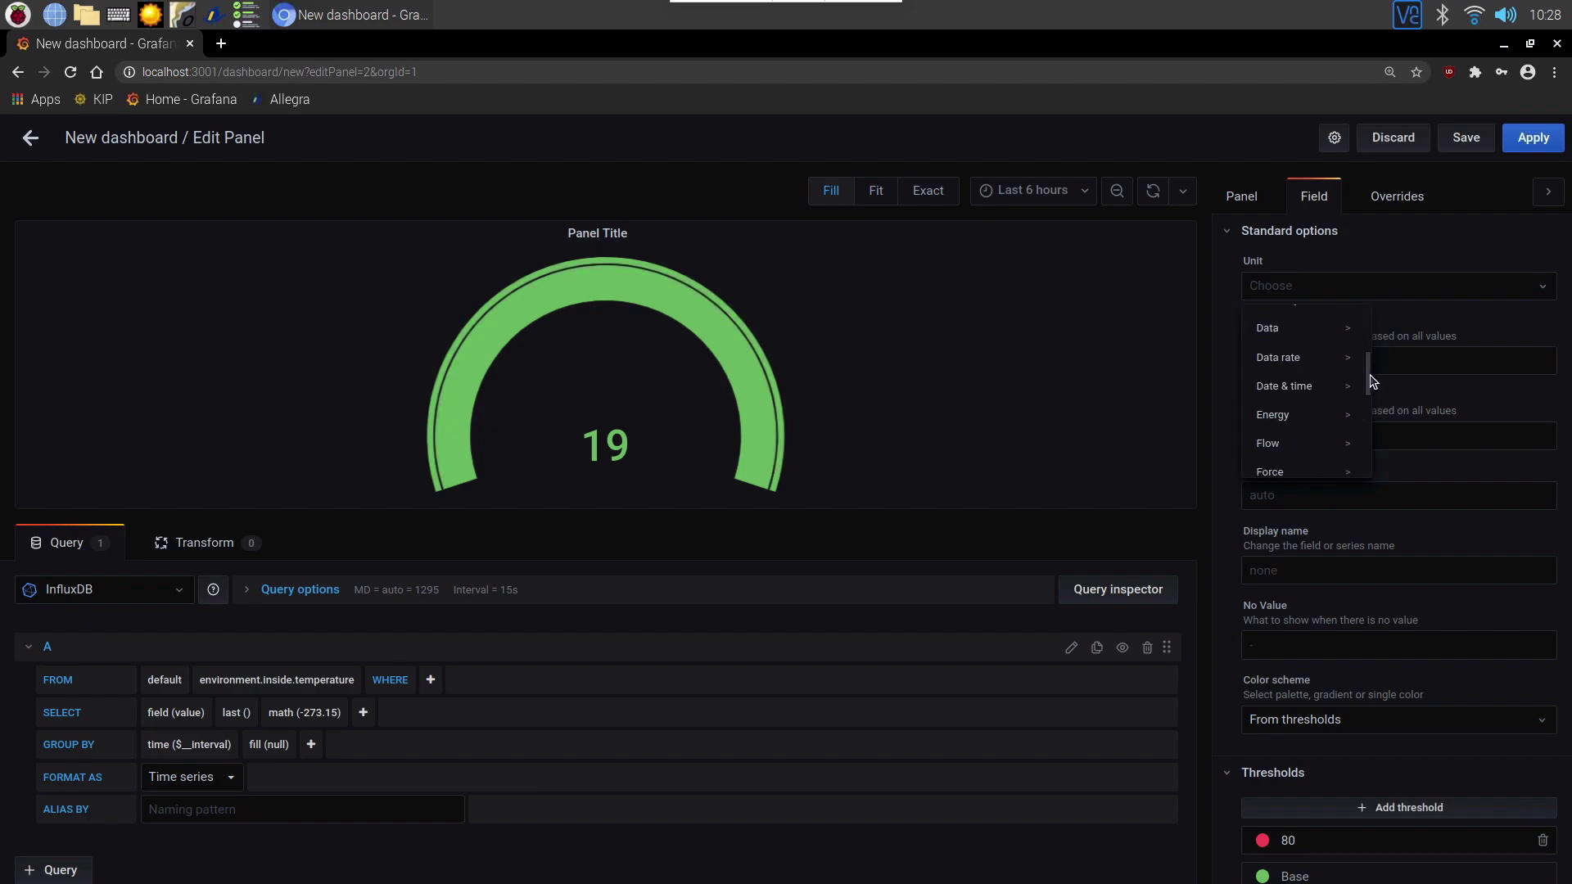
scroll(1368, 419, down, 3)
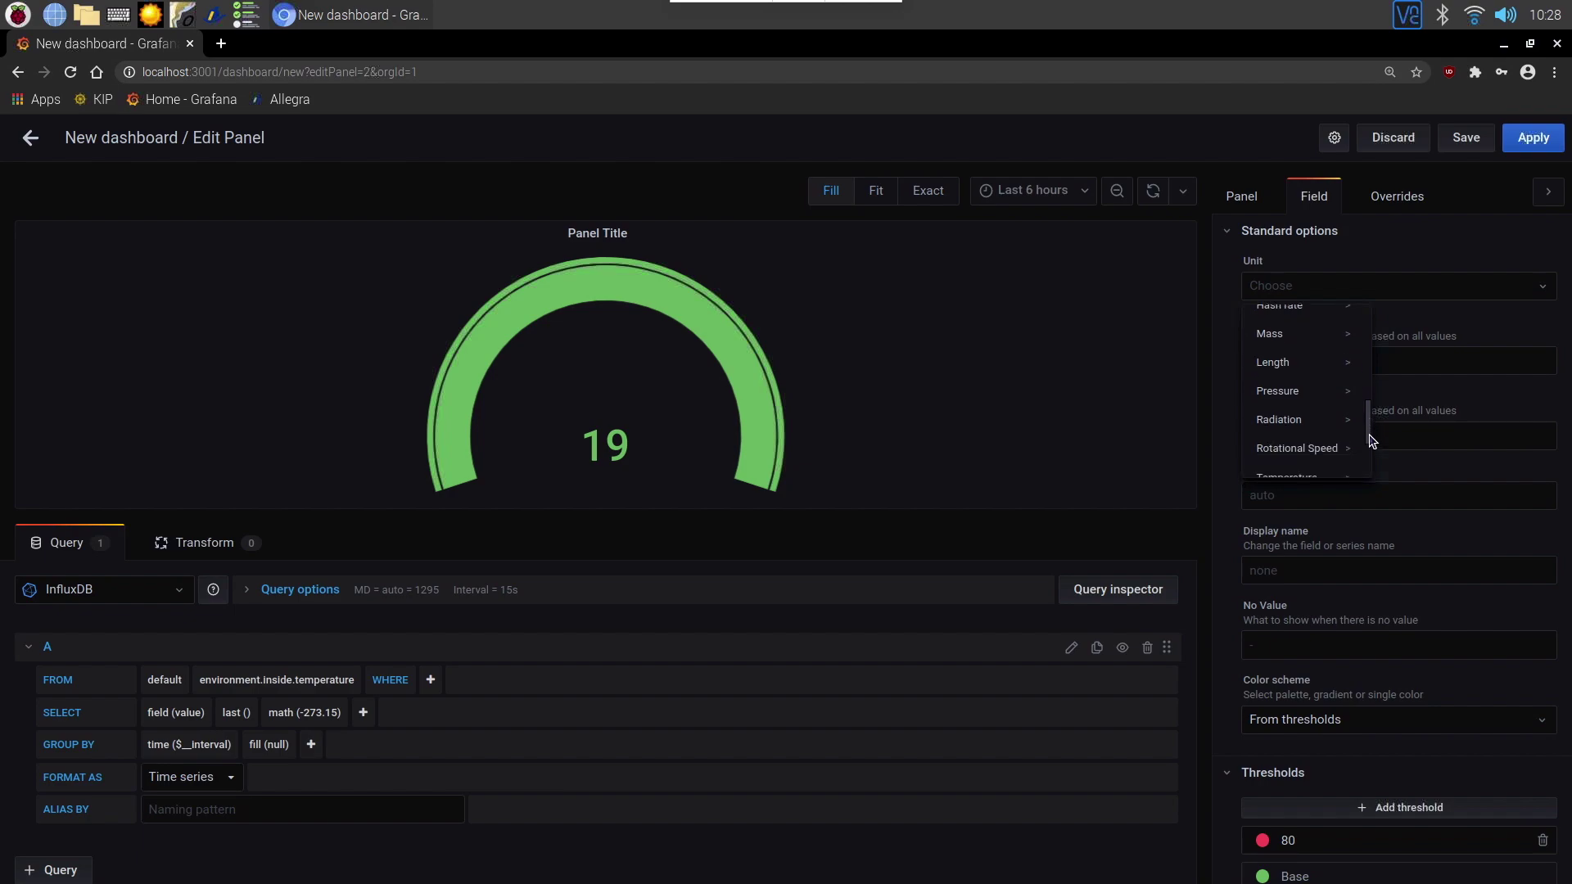
click(1334, 418)
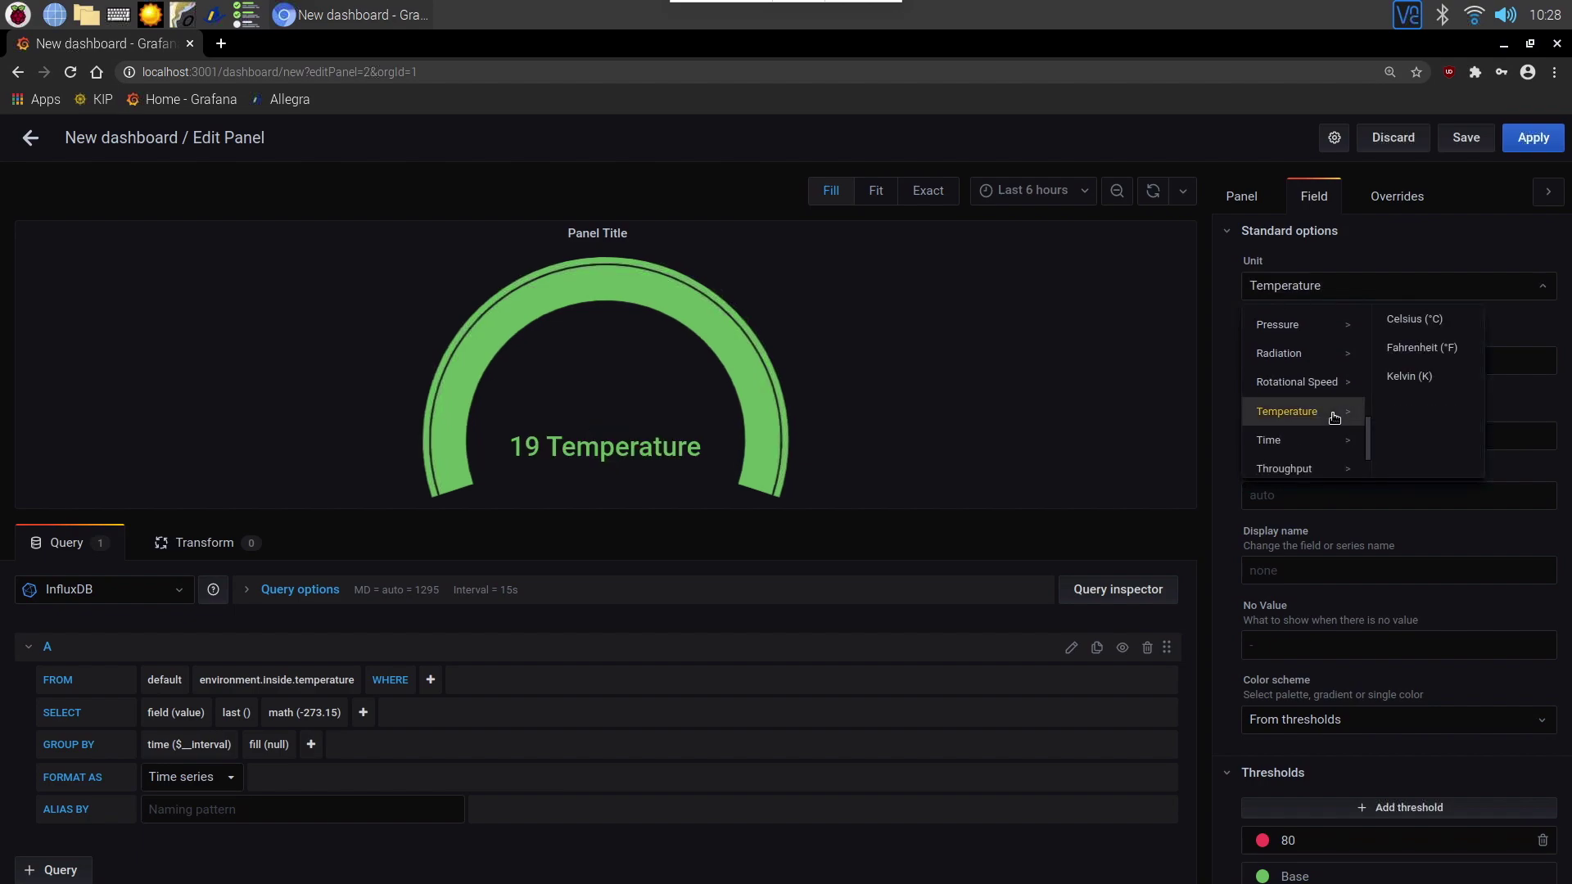
click(1440, 325)
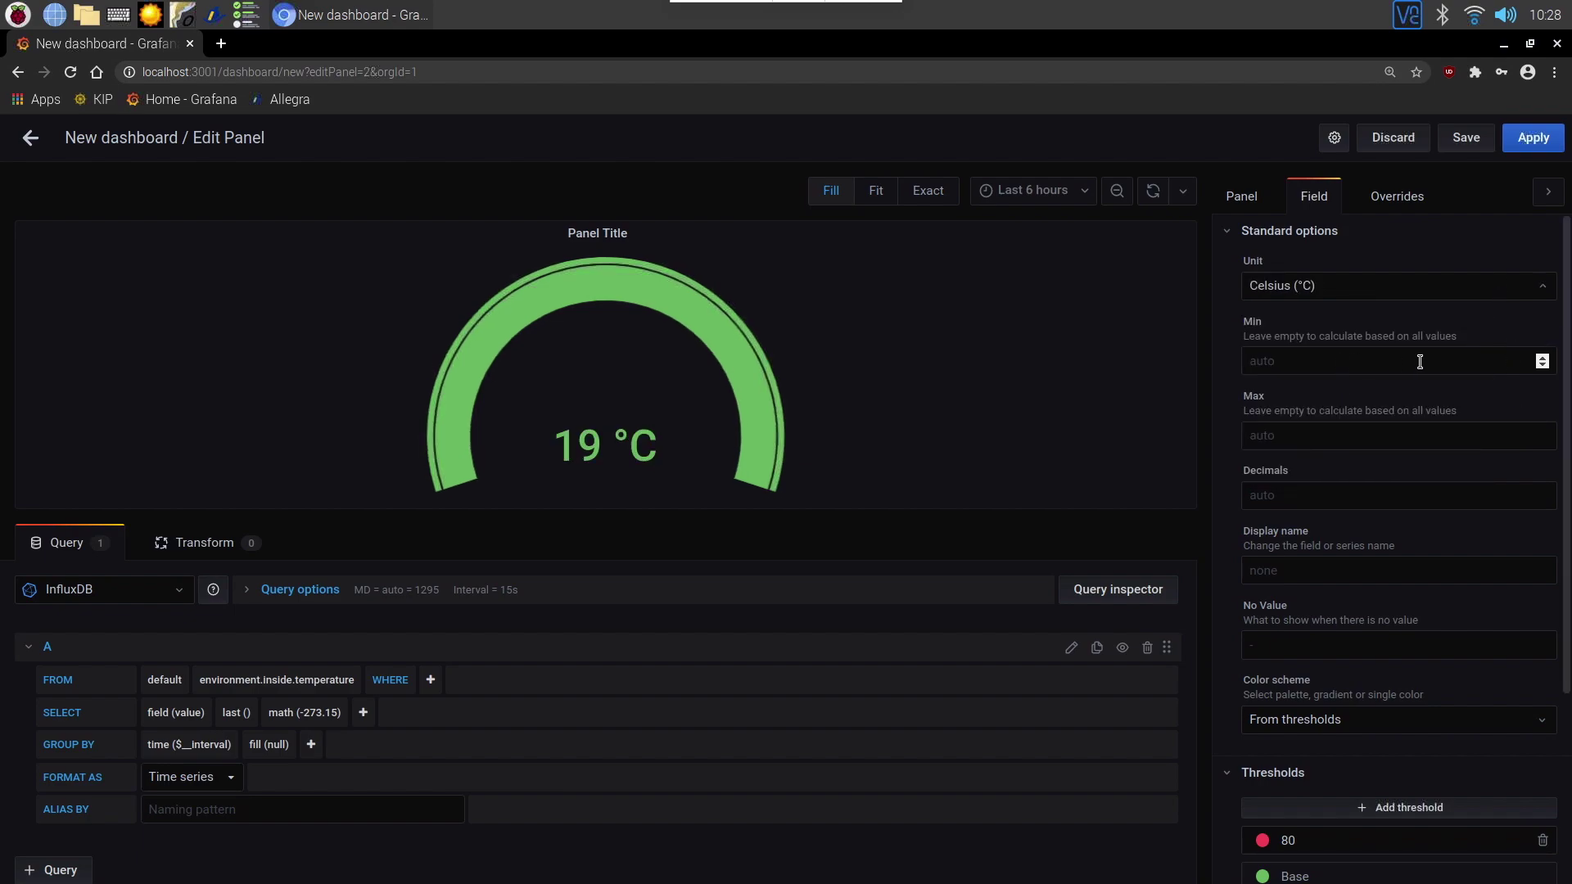
Set the gauge minimum to -5 and maximum to 20
click(1417, 361)
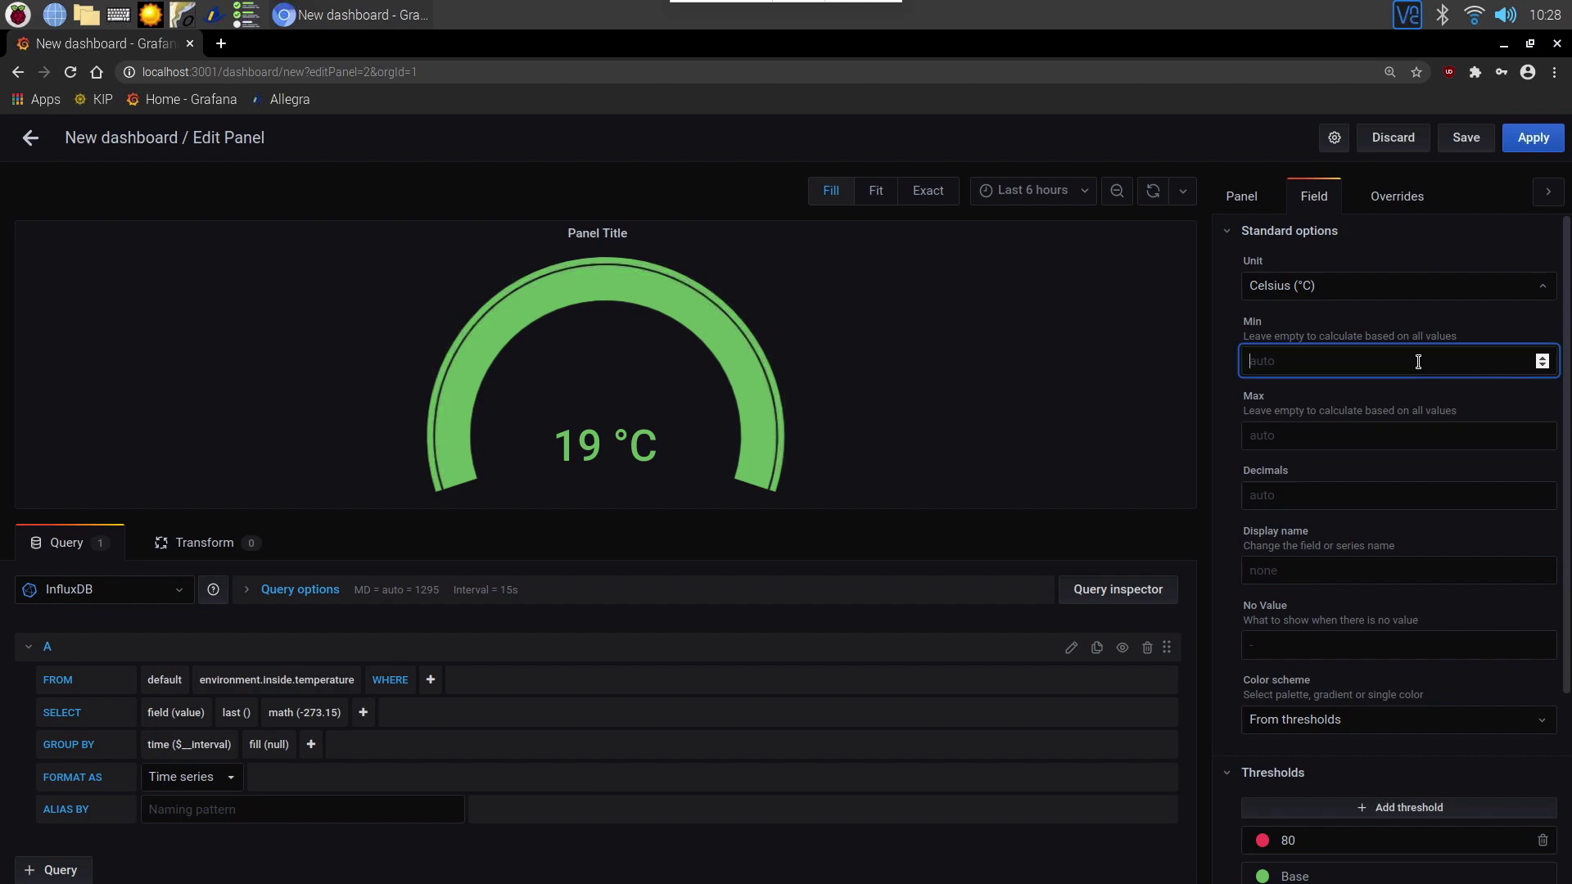
text(-5)
click(1372, 438)
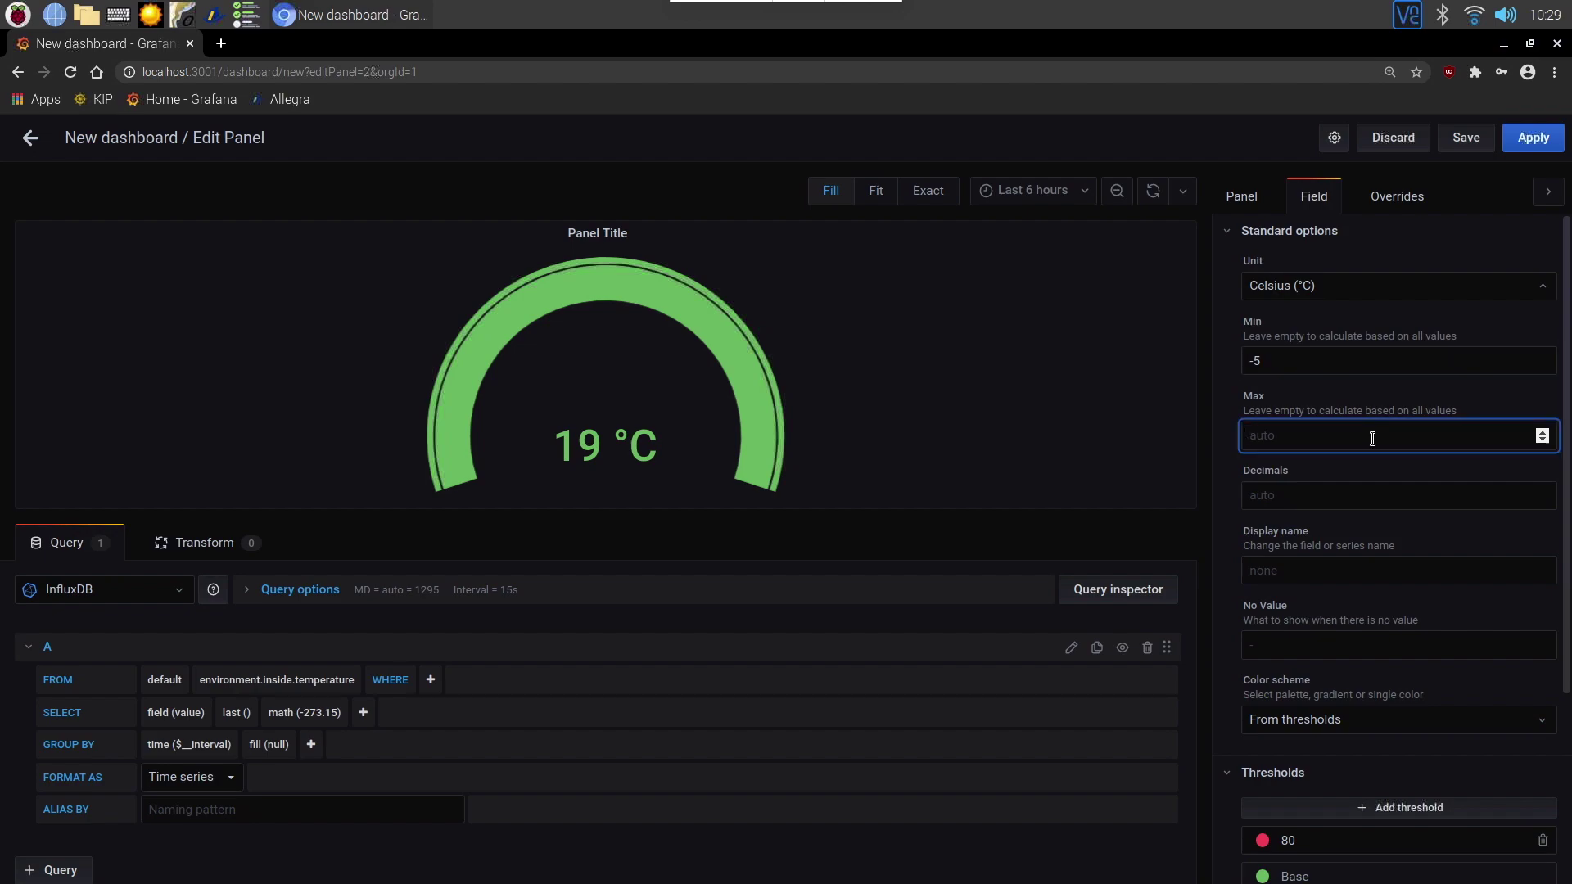
click(1335, 487)
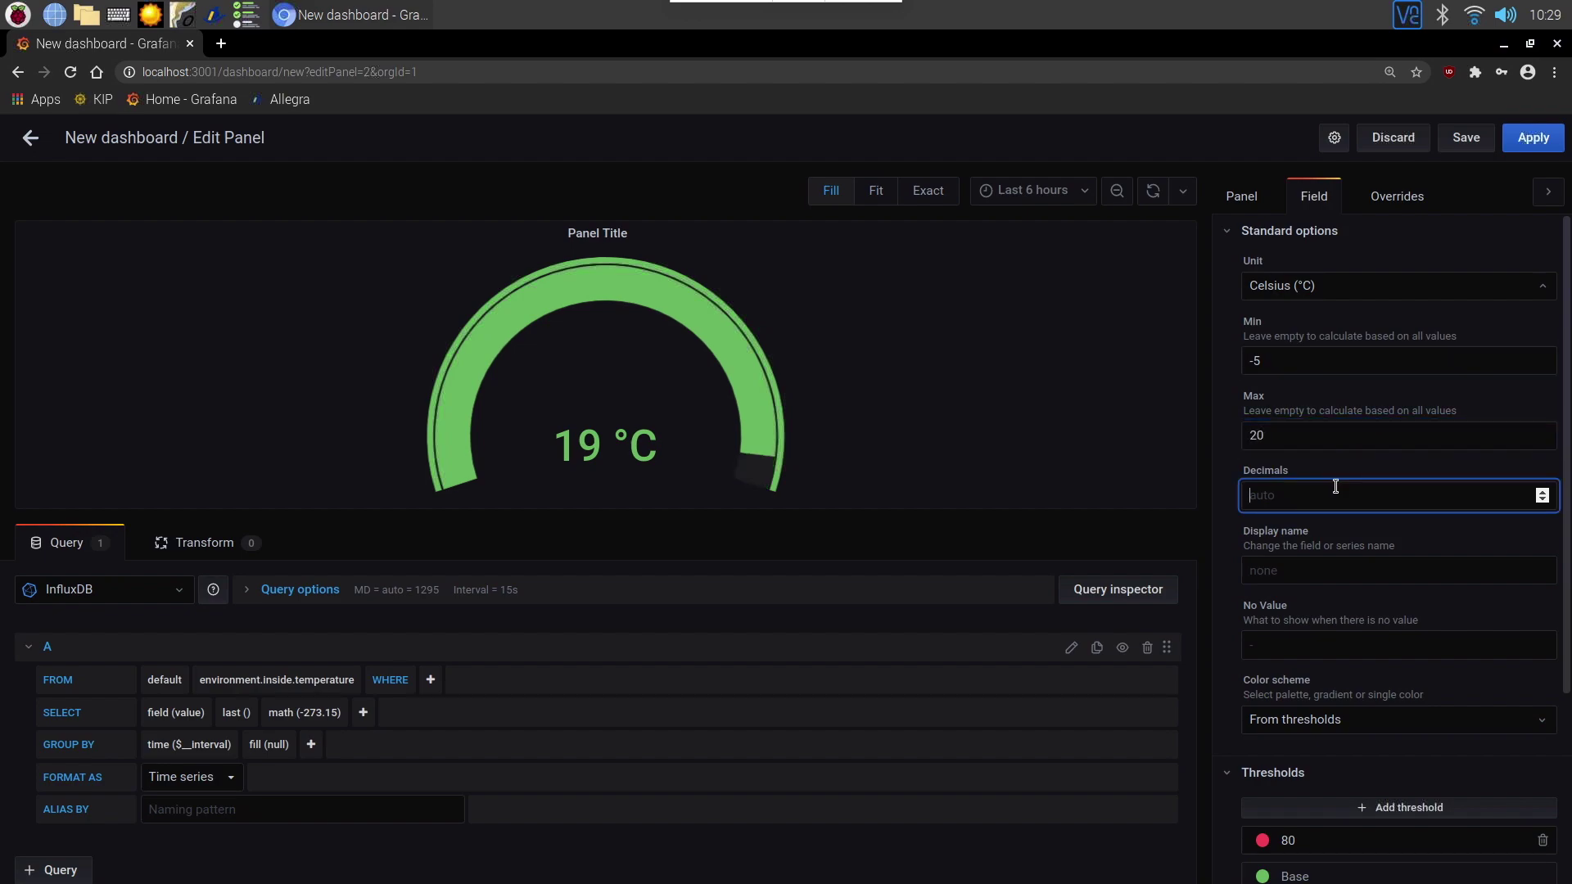
click(1355, 437)
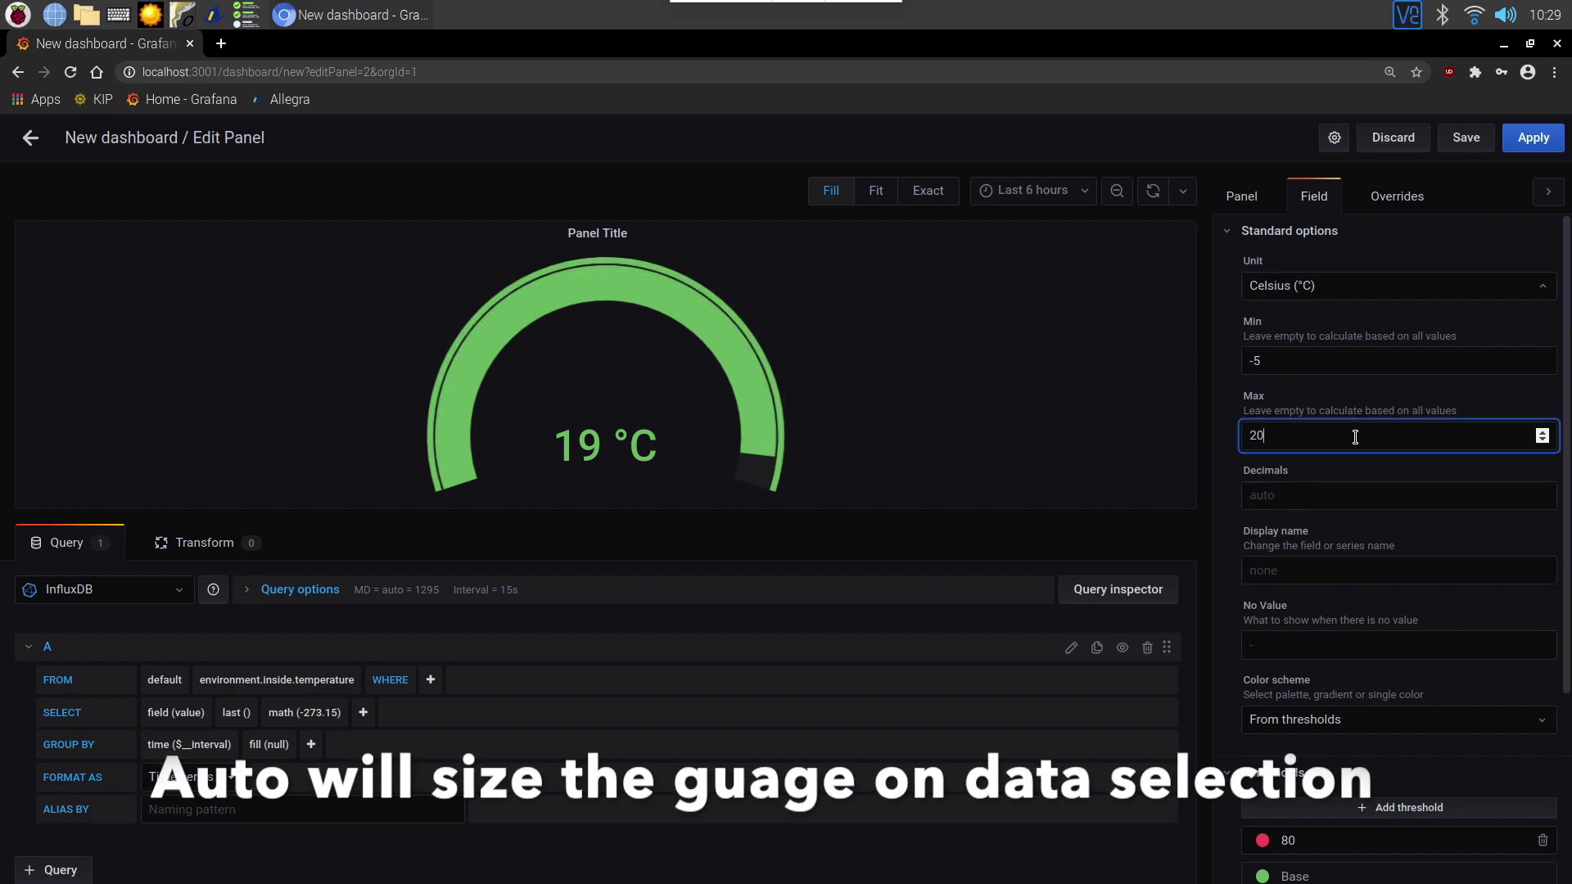
key(BackSpace)
key(BackSpace)
text(30)
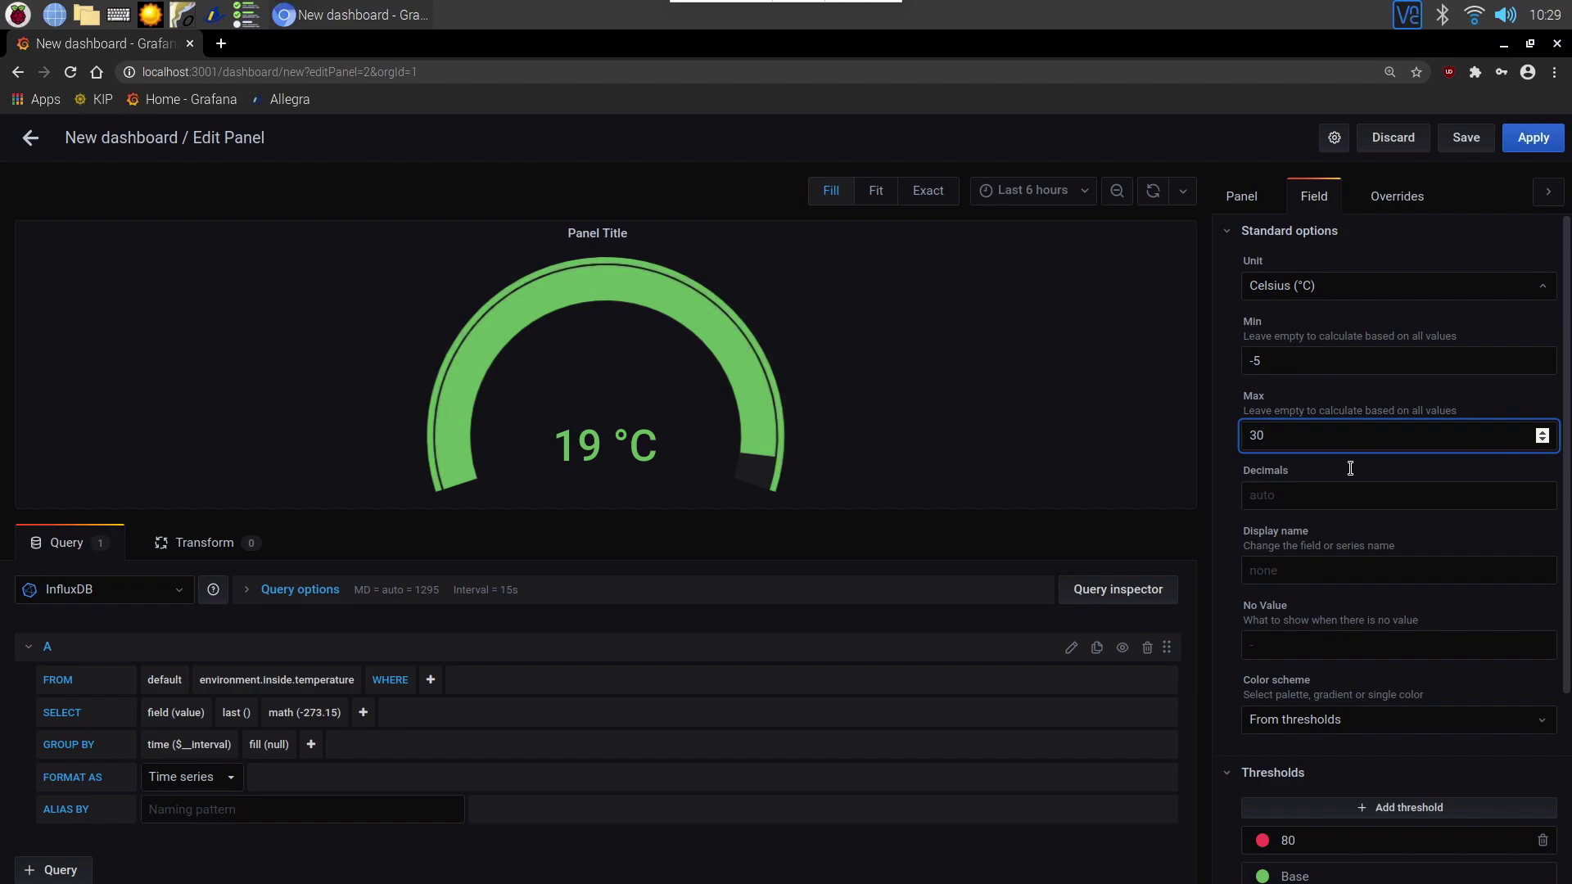
click(1321, 505)
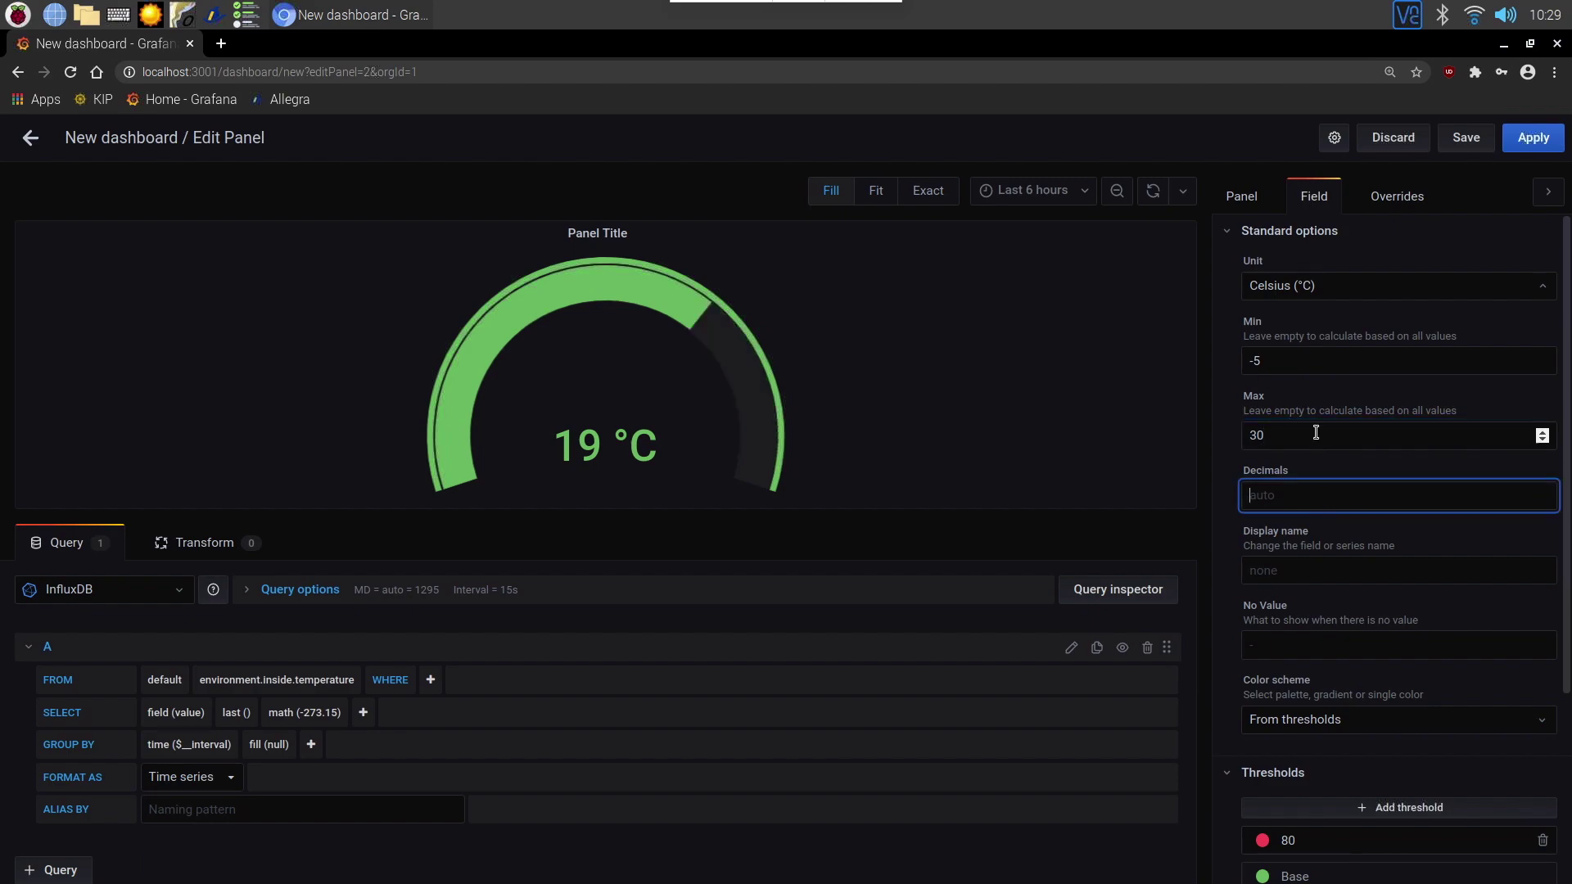
double_click(1253, 434)
text(20)
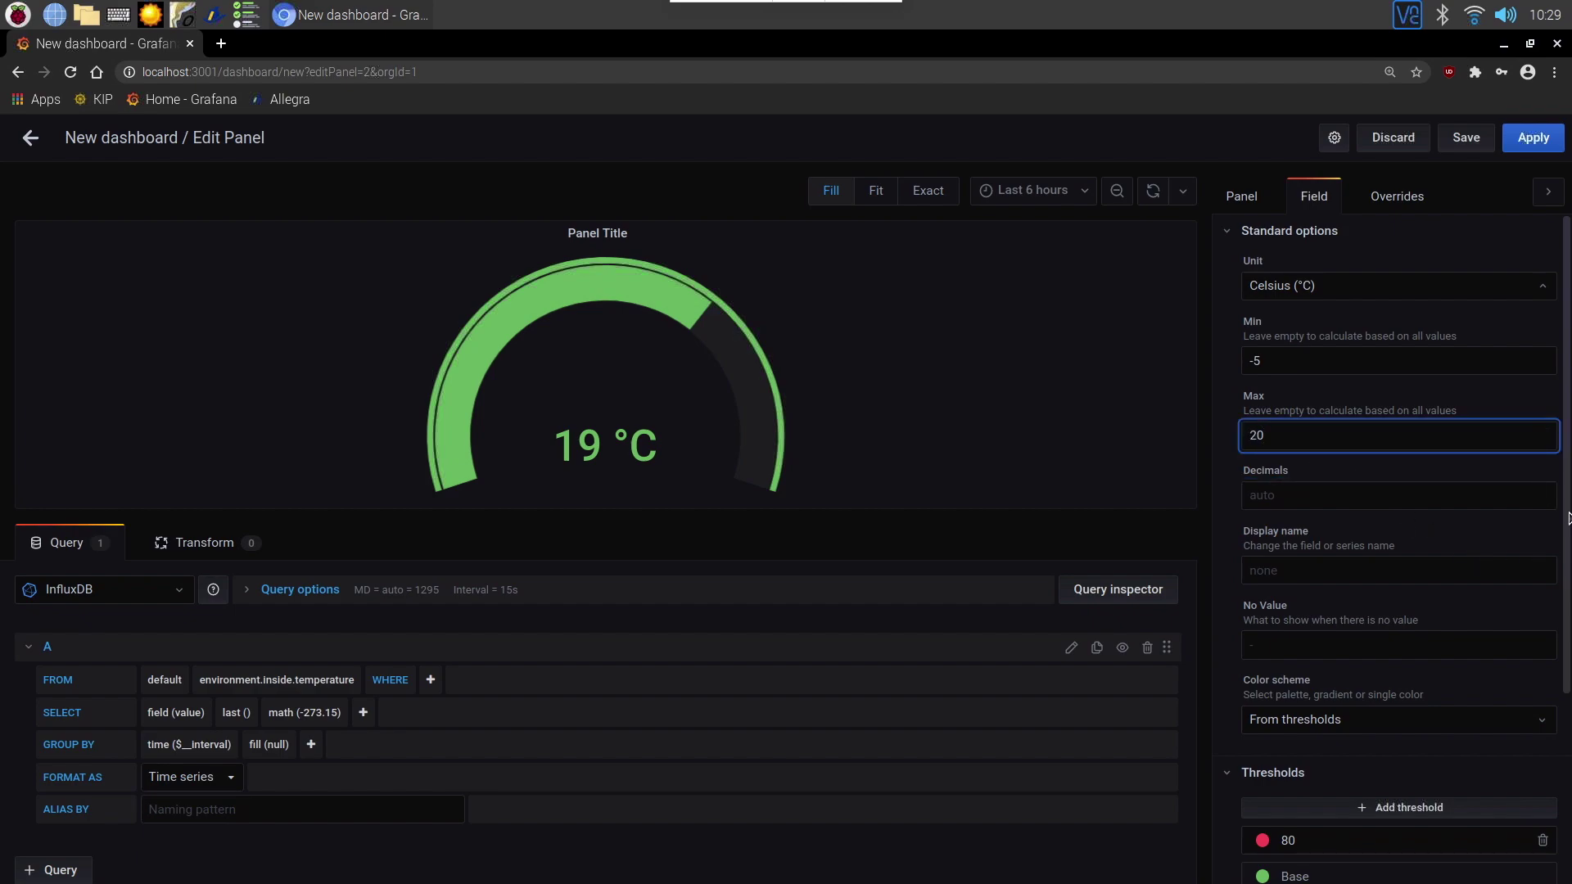
Show the gauge value with 1 decimal place
scroll(1568, 541, down, 1)
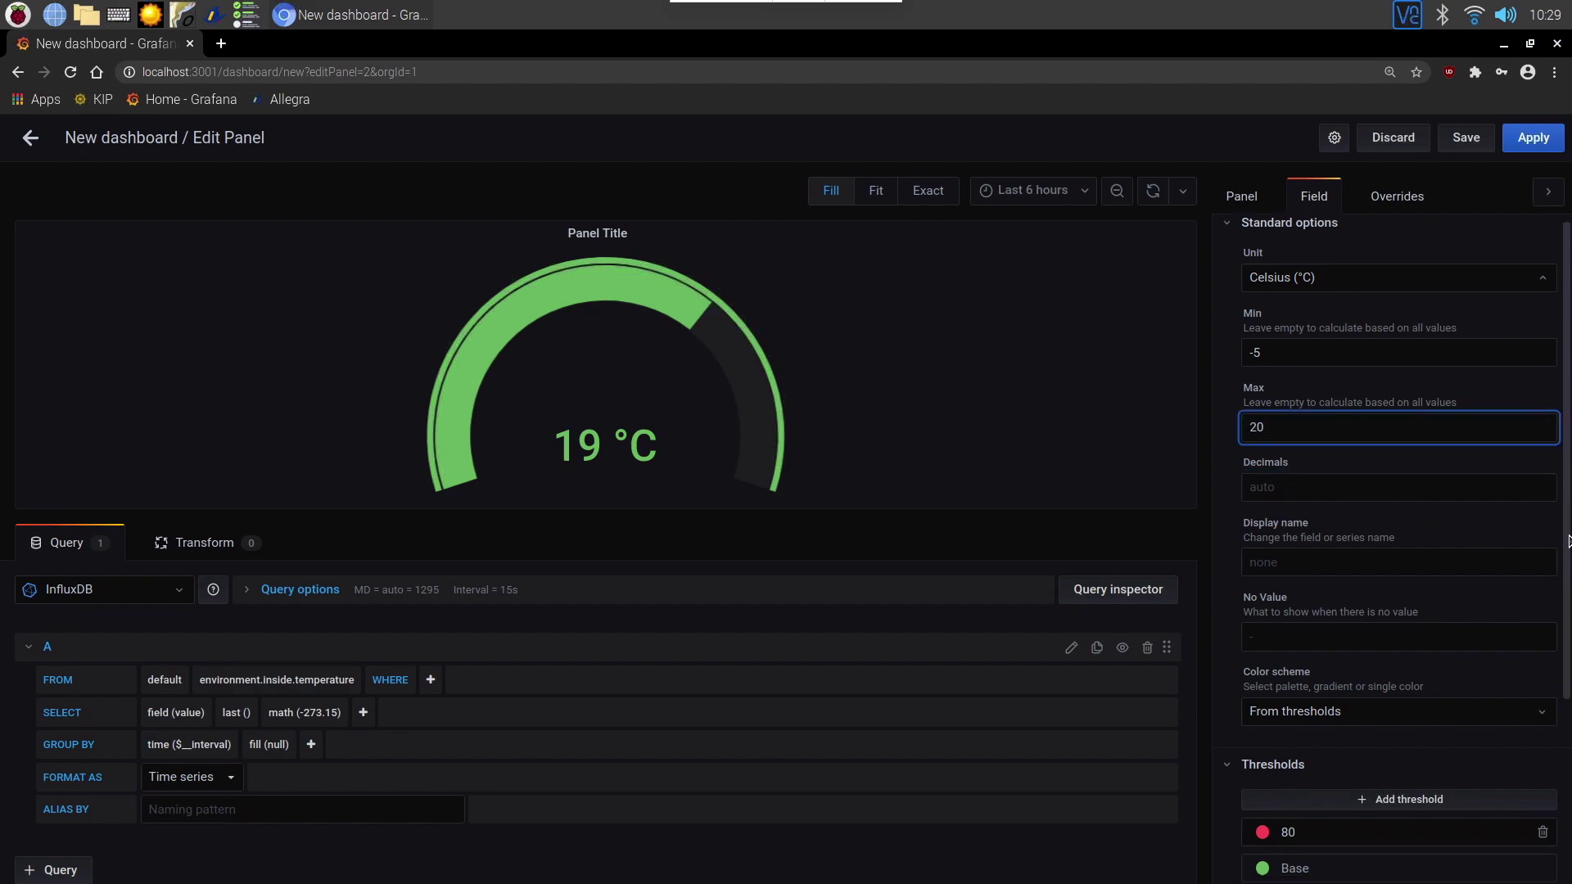
click(1327, 465)
text(1)
click(1334, 403)
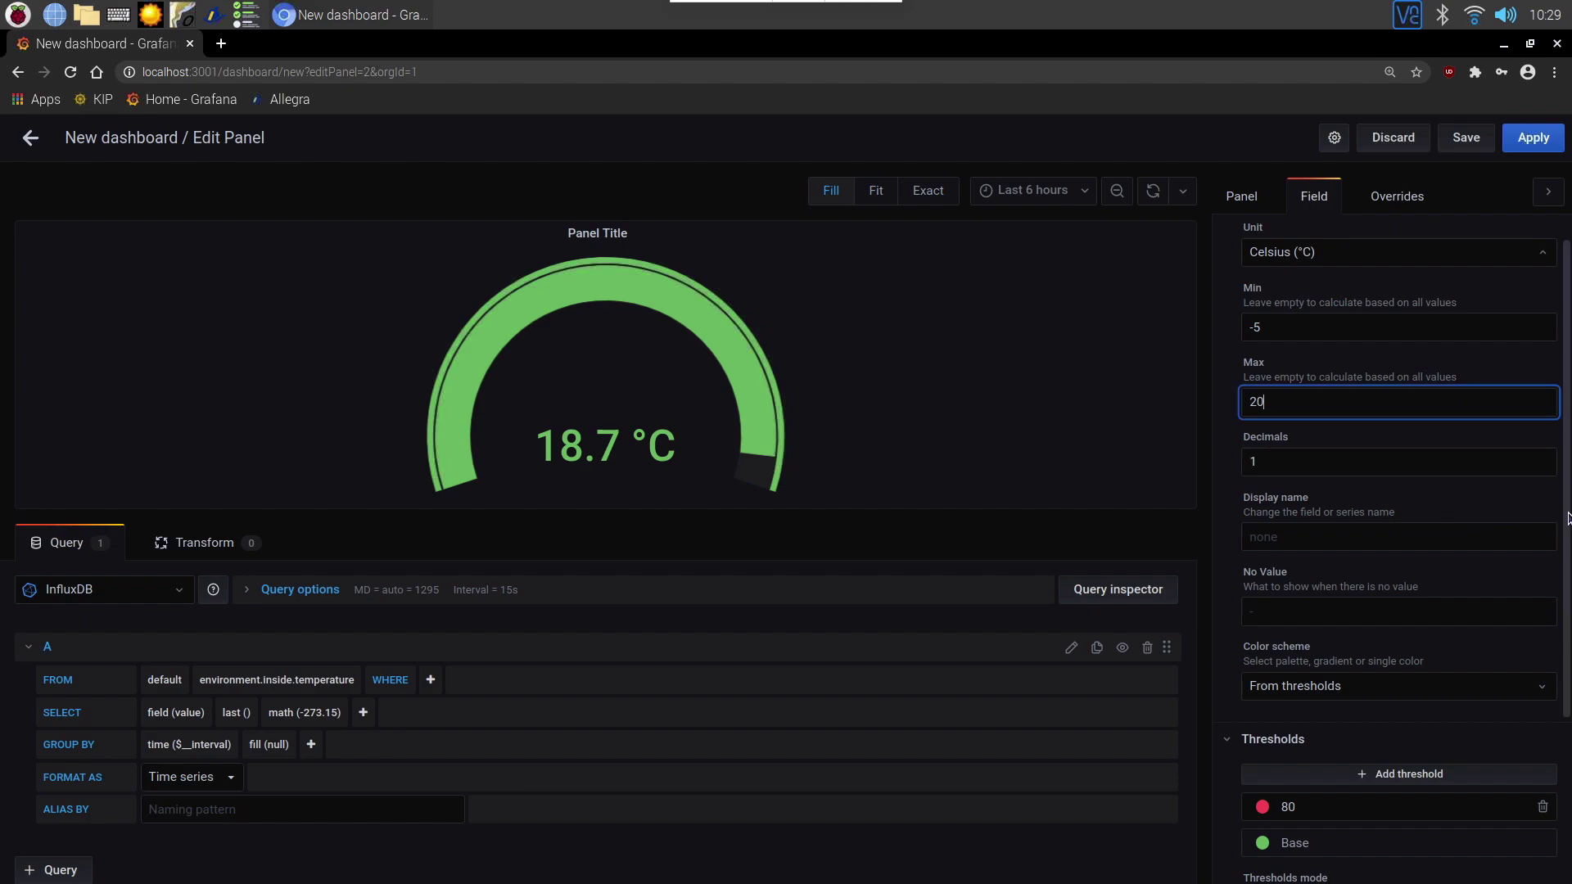
scroll(1564, 676, down, 3)
Change the red threshold from 80 to 18 and add a yellow threshold at 15
scroll(1563, 676, down, 3)
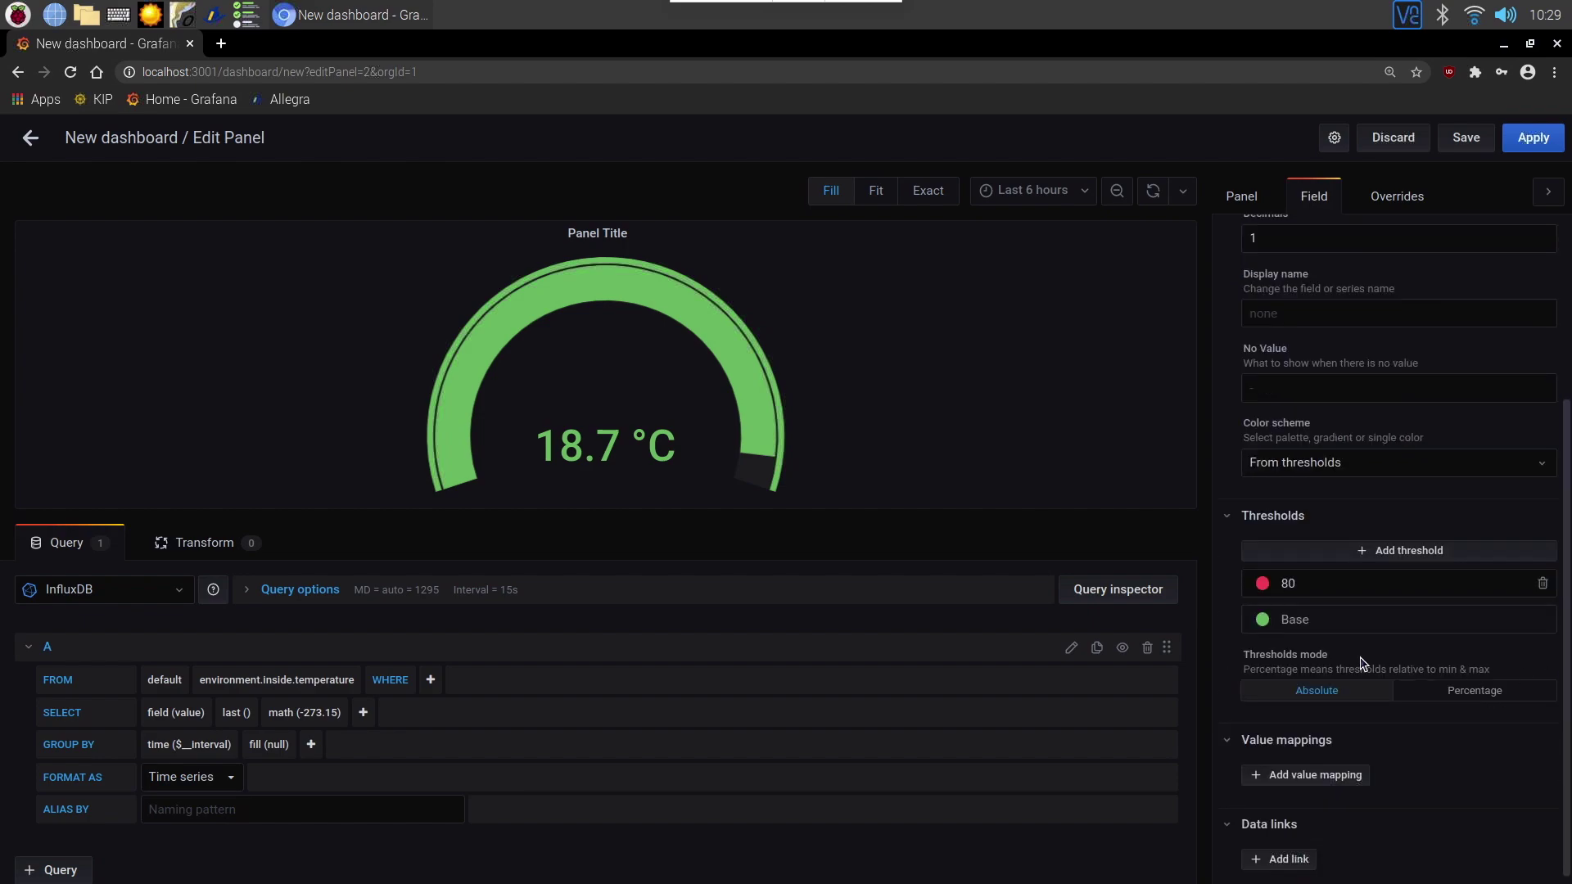
click(1326, 585)
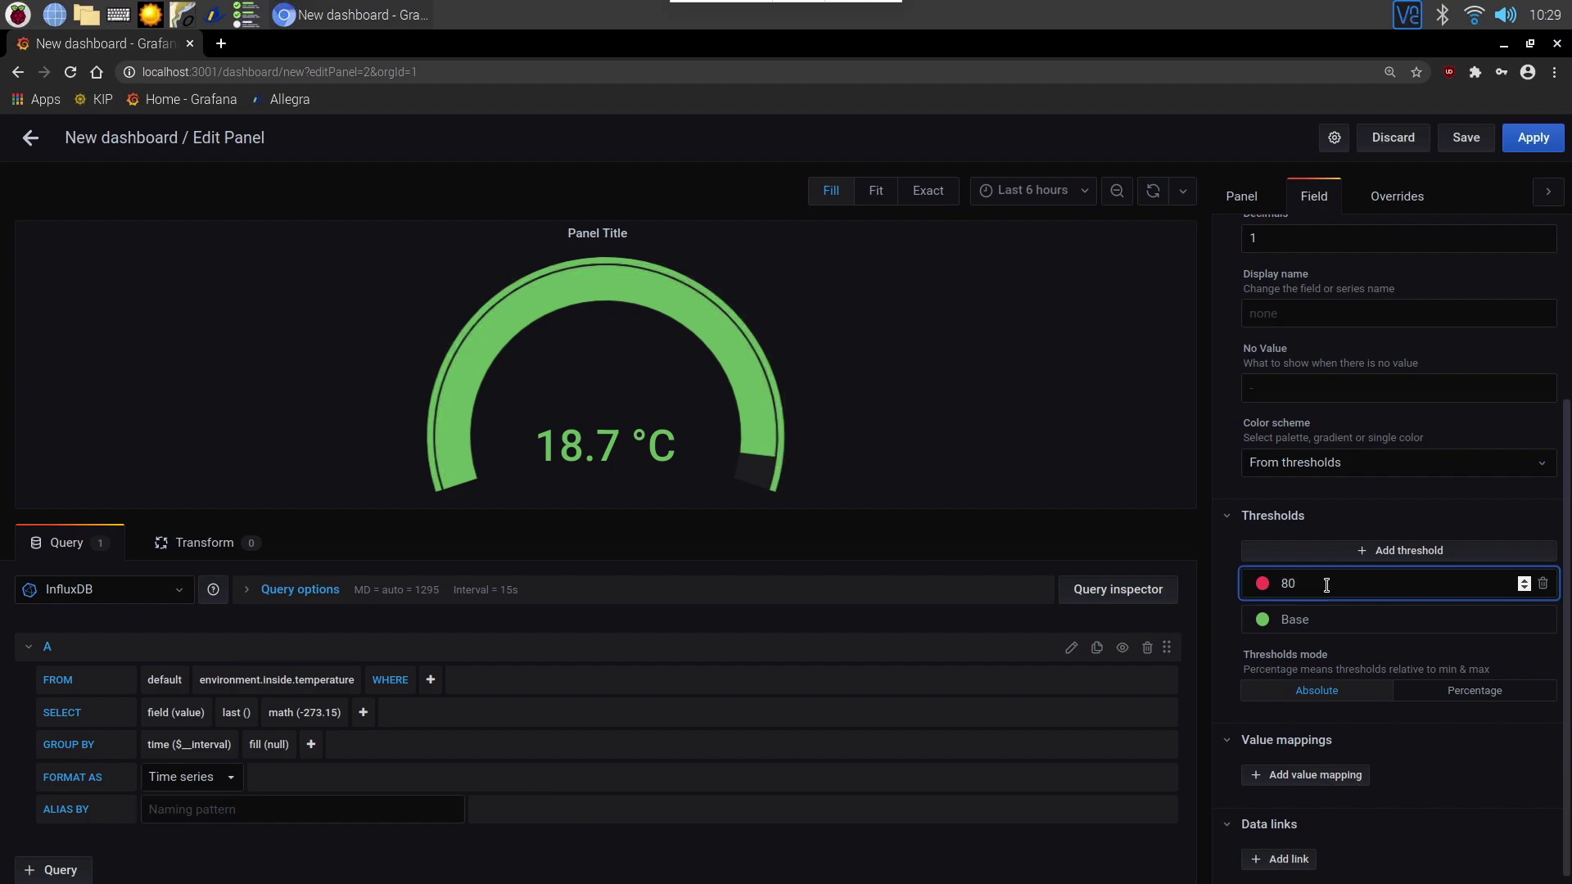
text(18)
click(1327, 627)
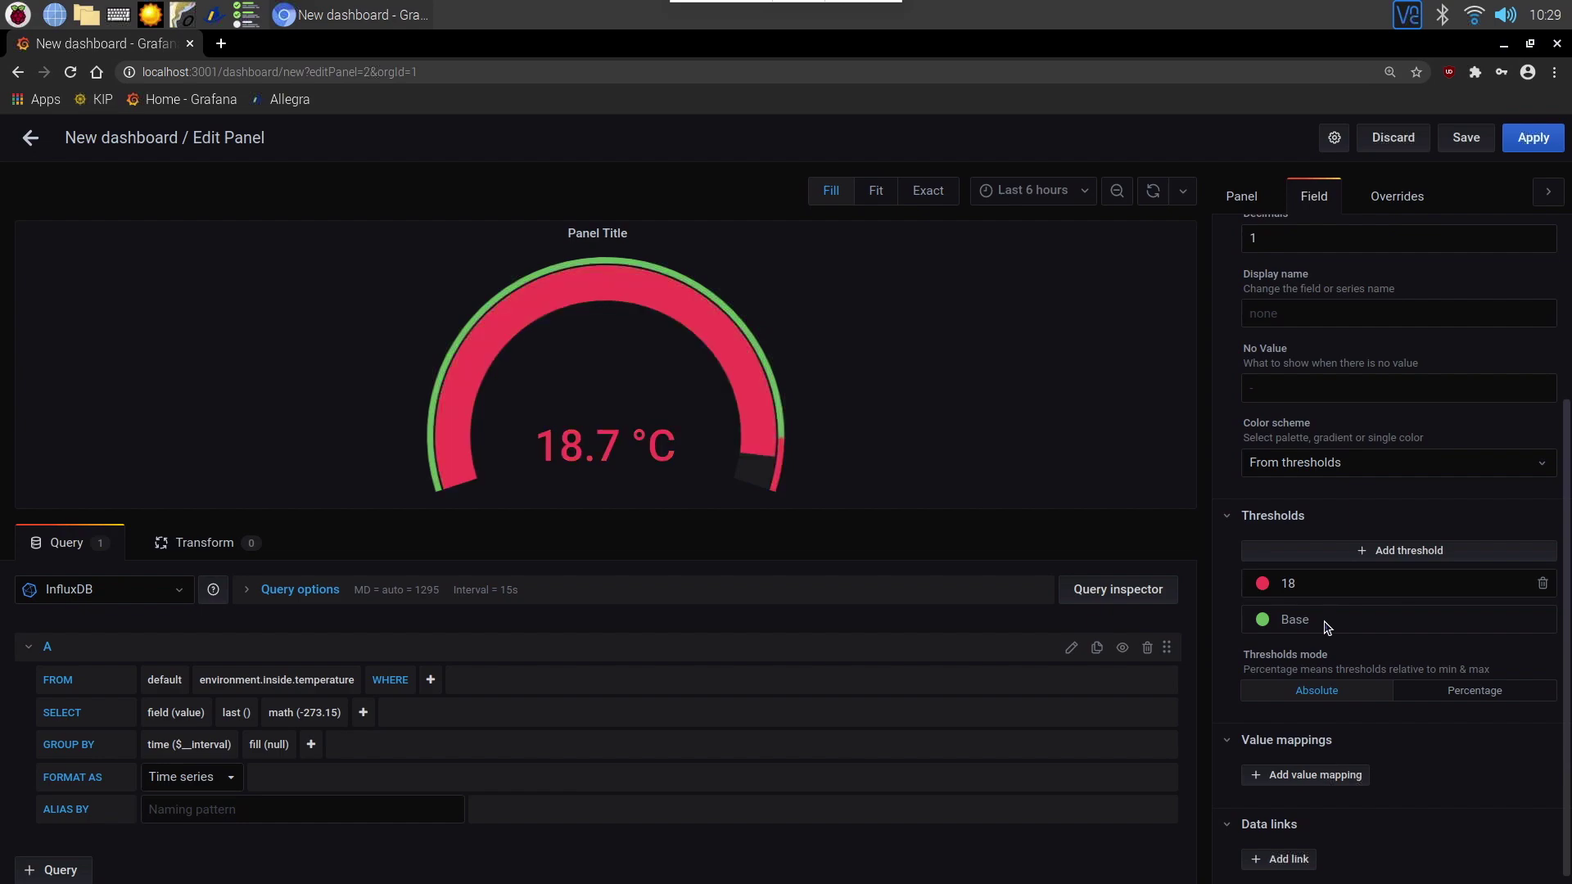
click(1383, 550)
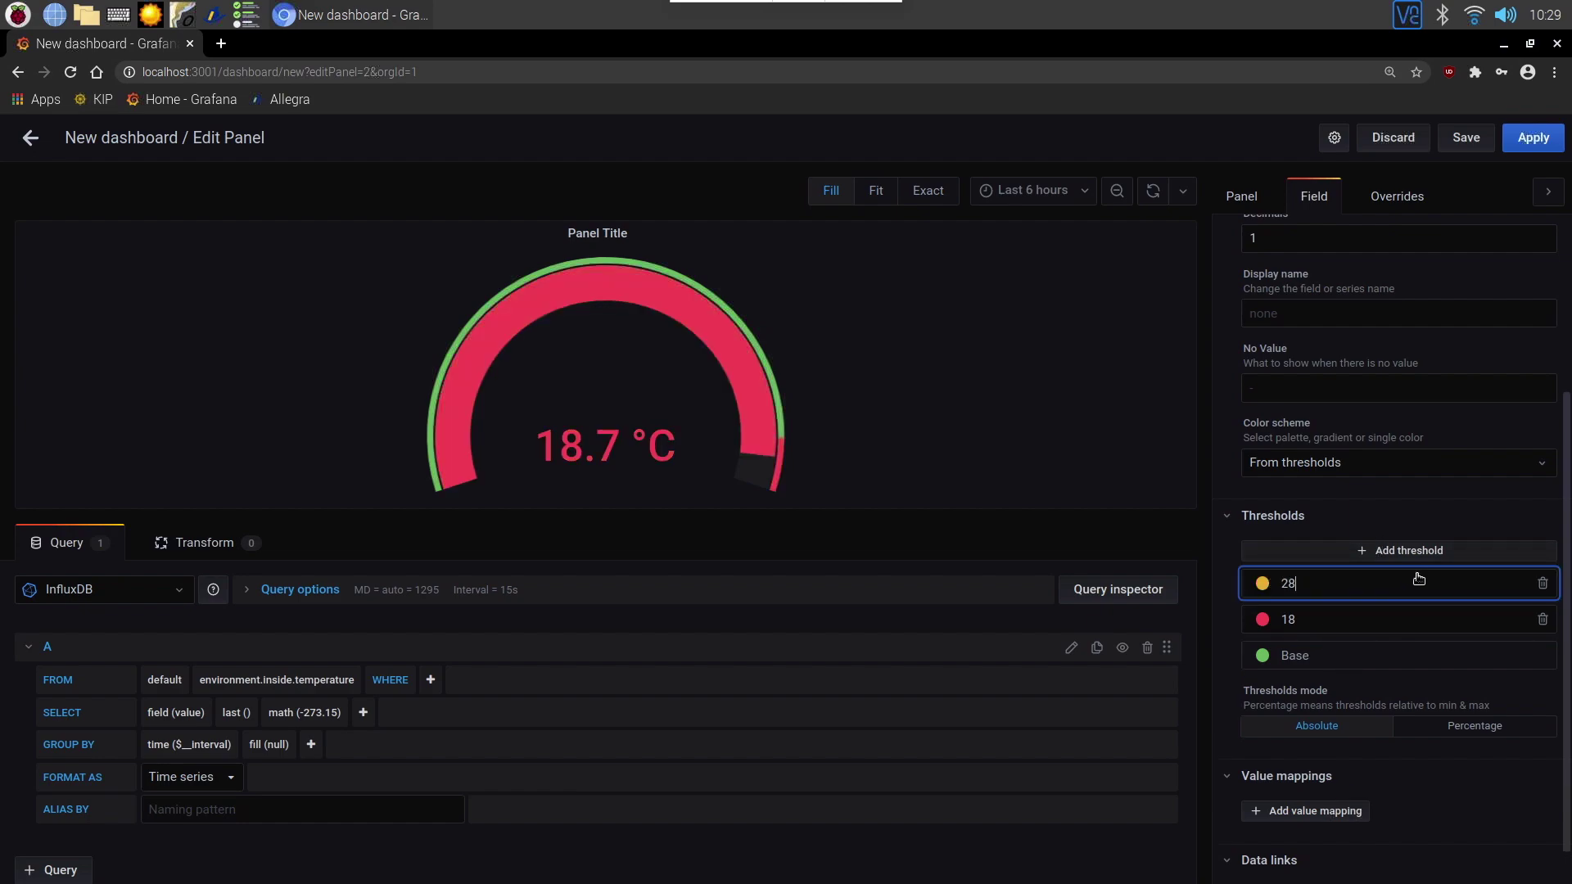
double_click(1267, 584)
text(15)
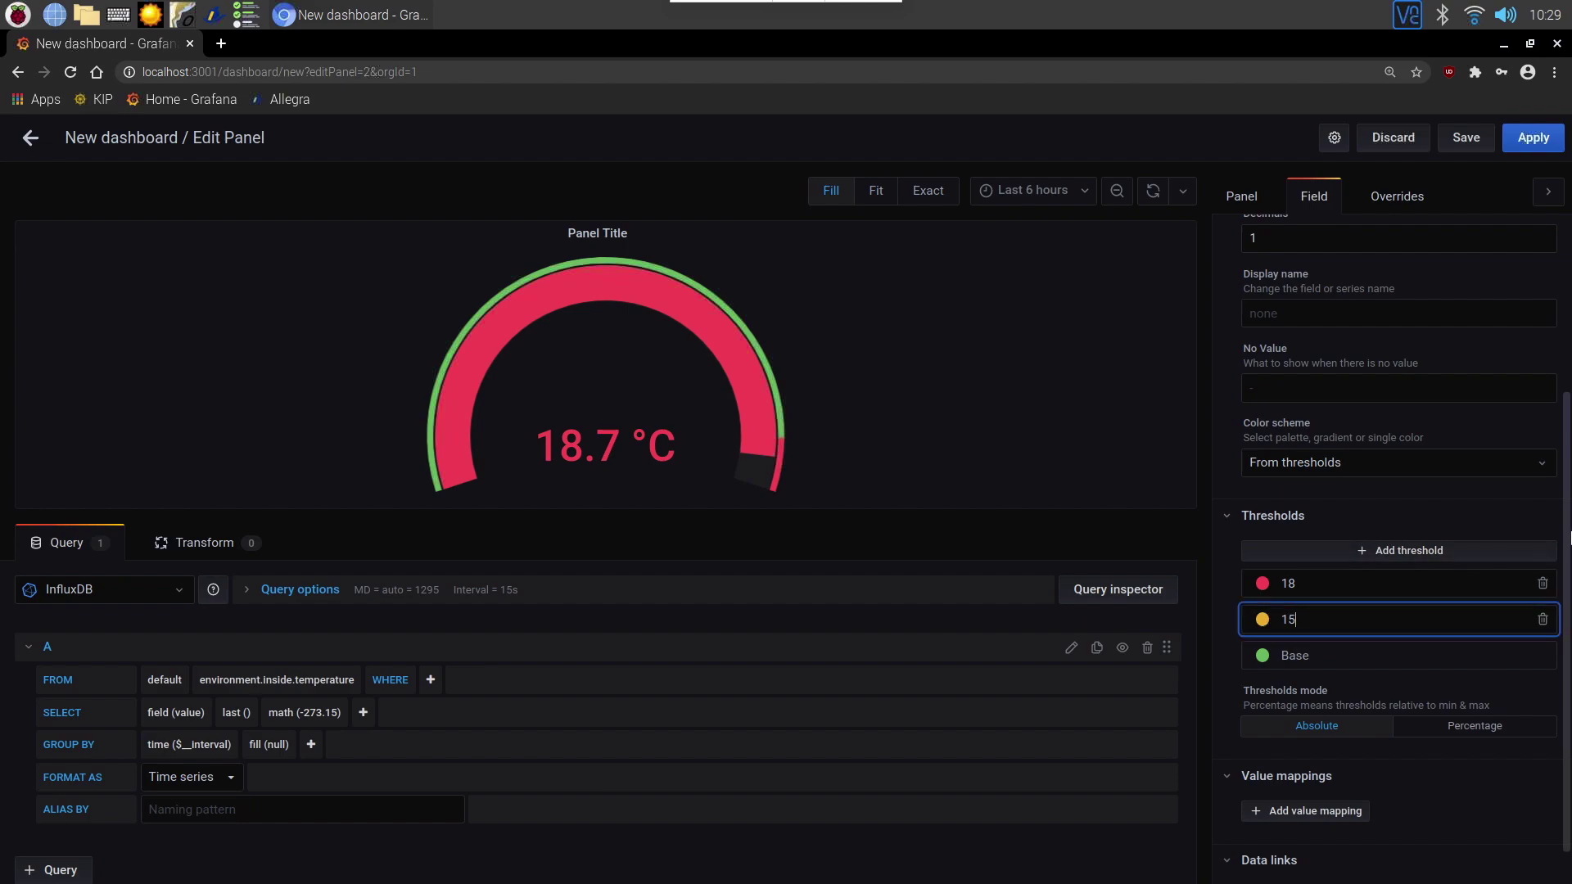
scroll(1506, 626, down, 1)
click(1465, 641)
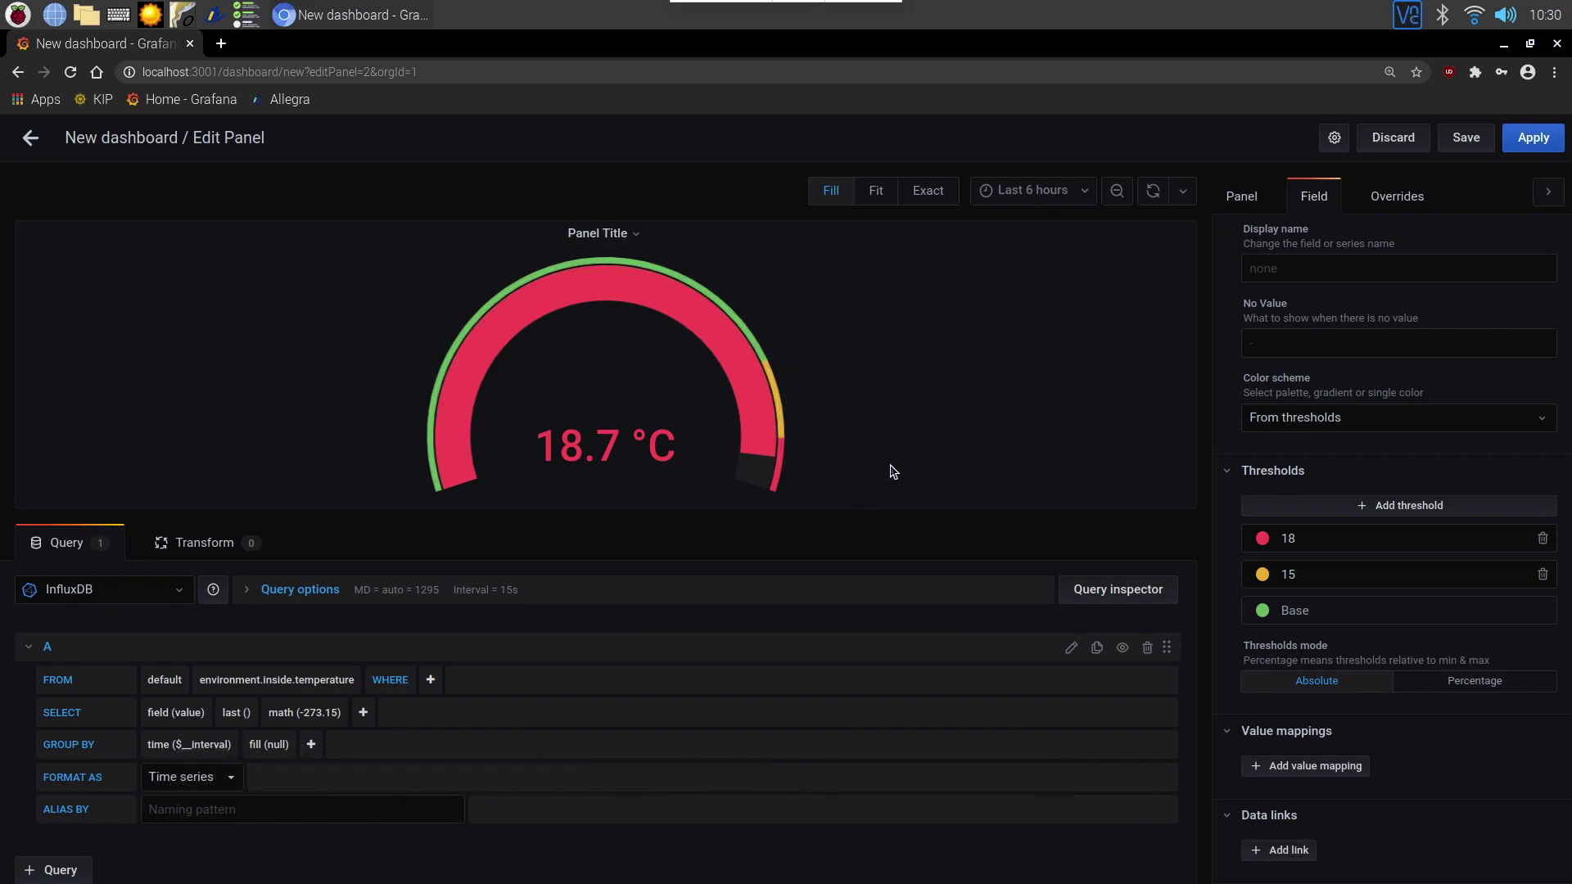
click(1398, 197)
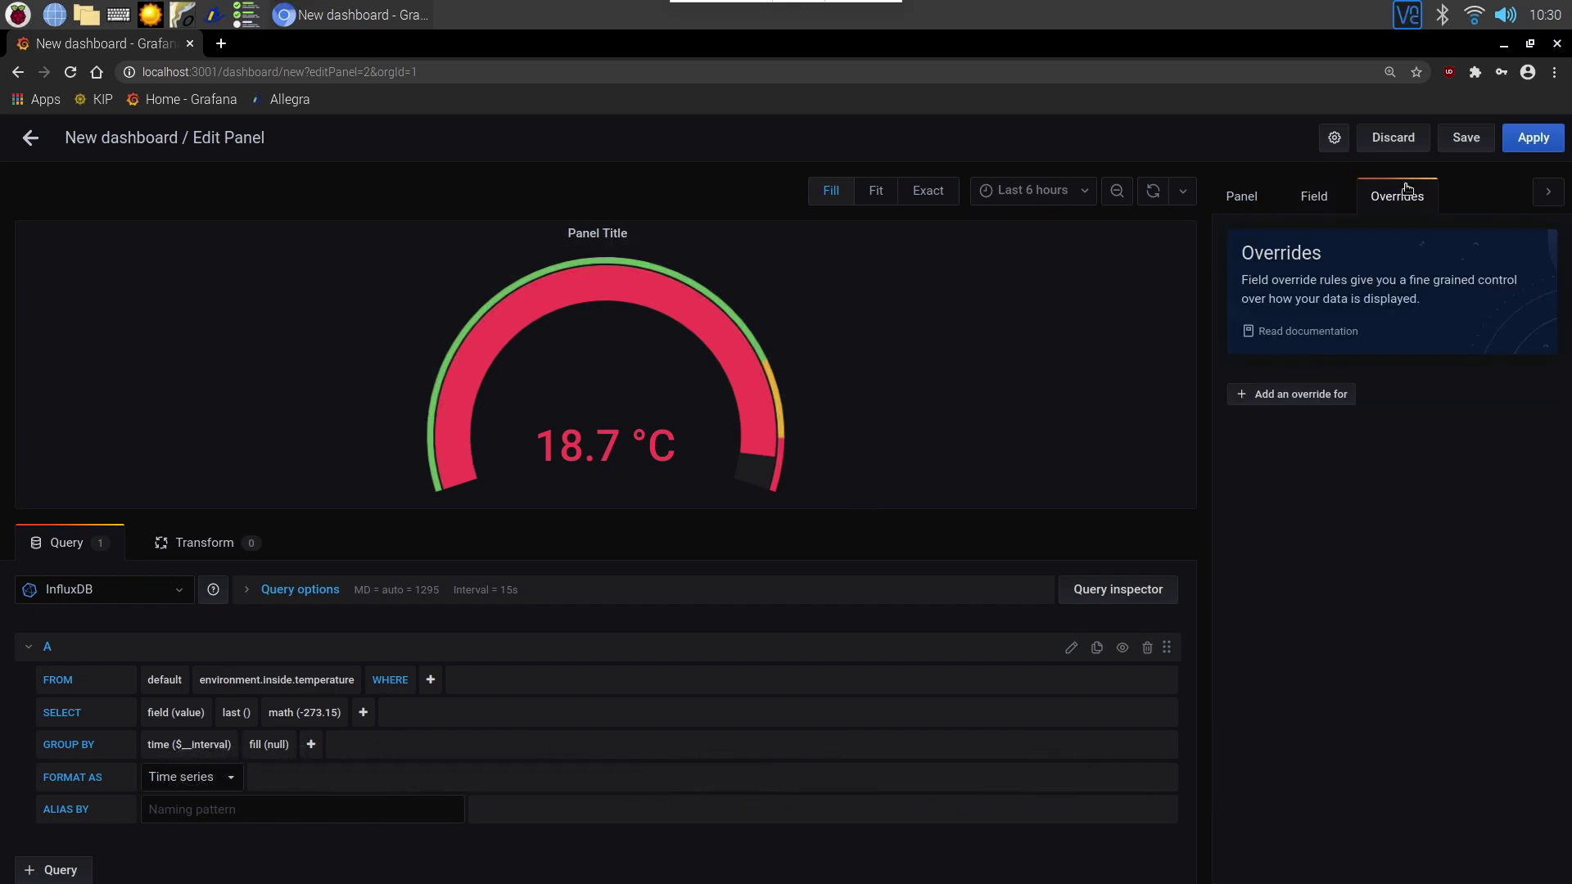
Apply the gauge edits and set the dashboard time range to Last 12 hours, via Last 24 hours
click(1533, 138)
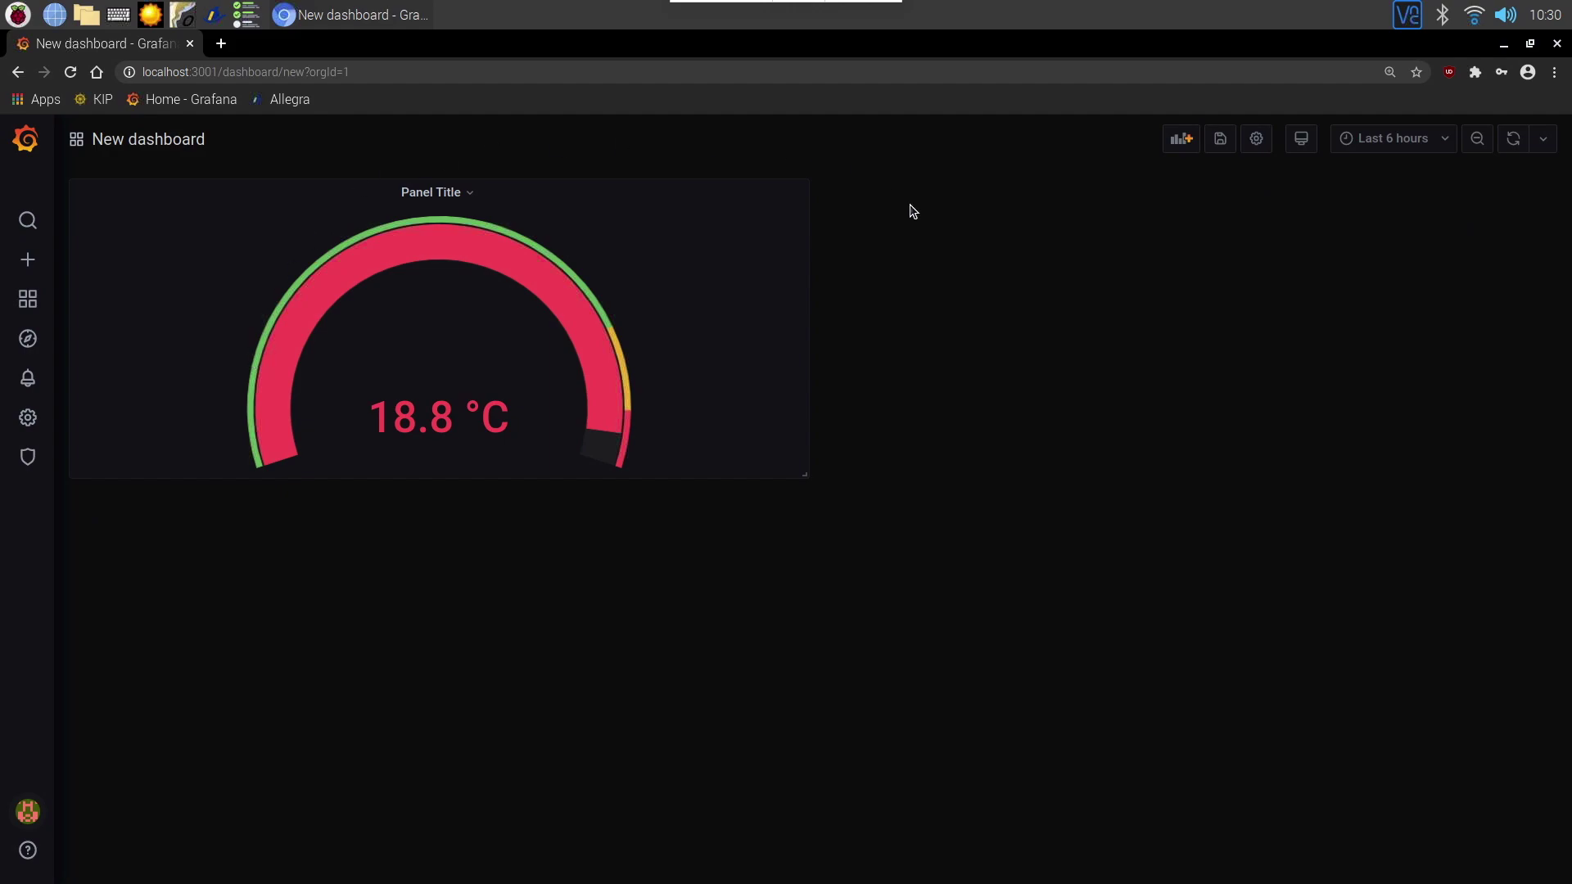
click(1431, 141)
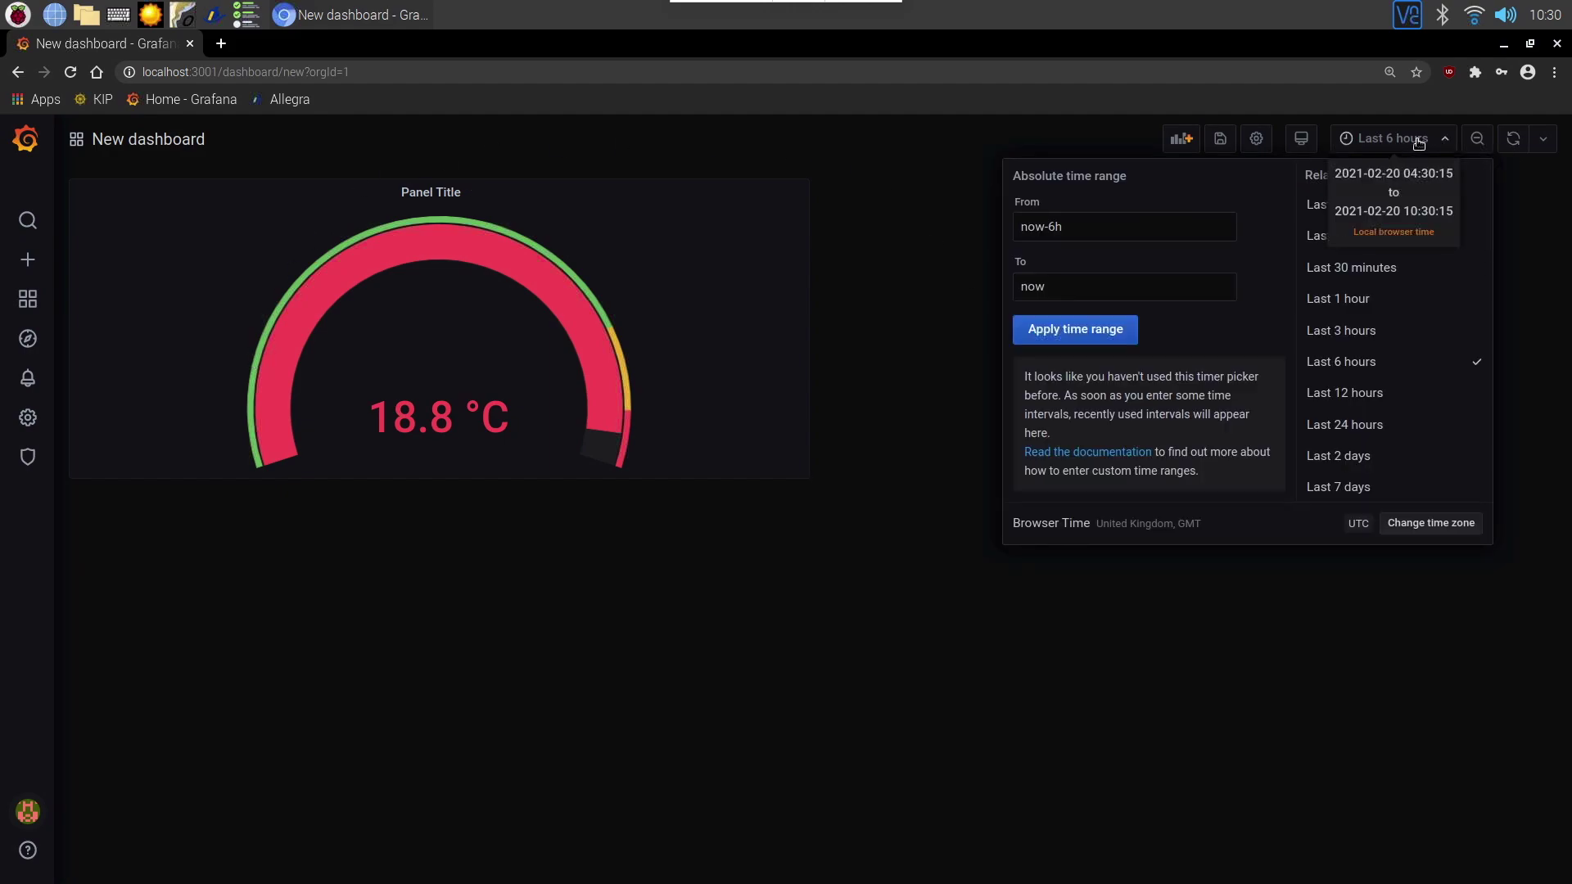
click(1374, 434)
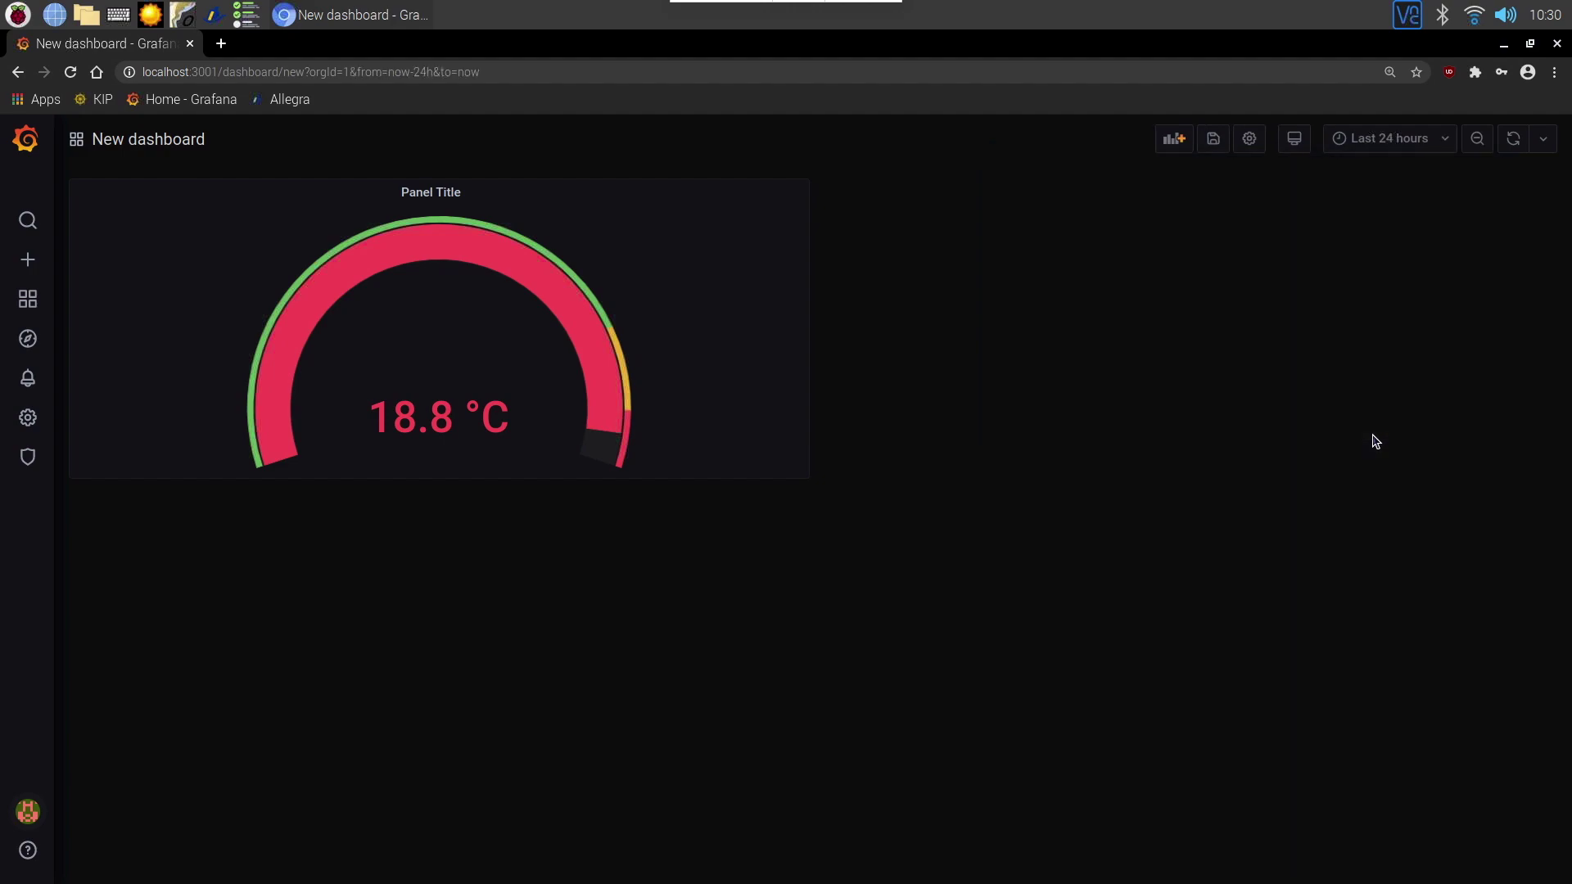
click(1430, 146)
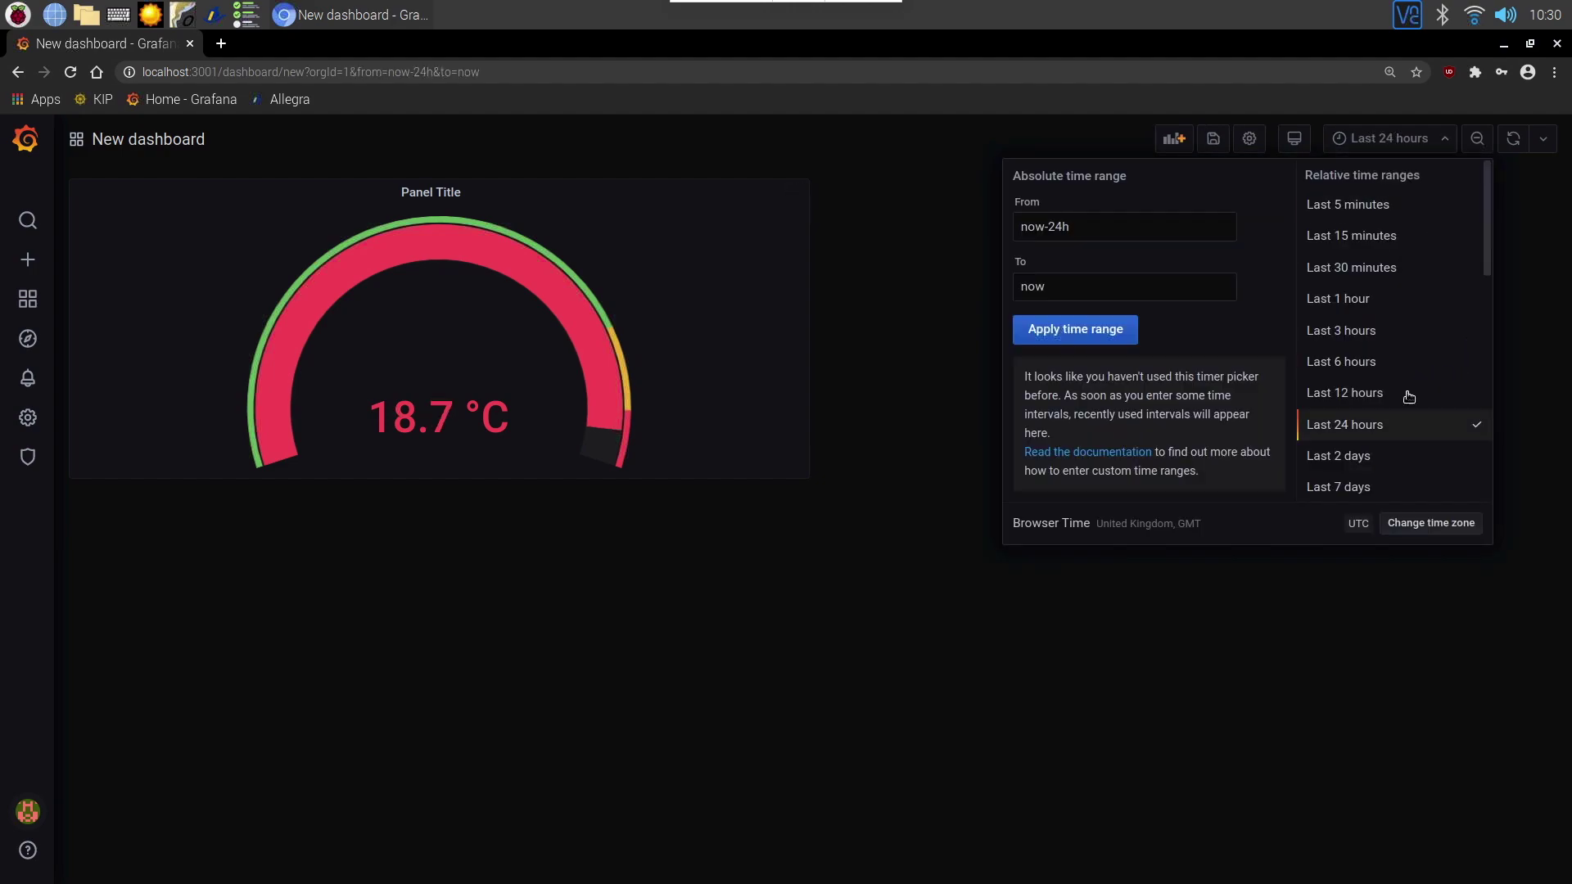
click(1411, 398)
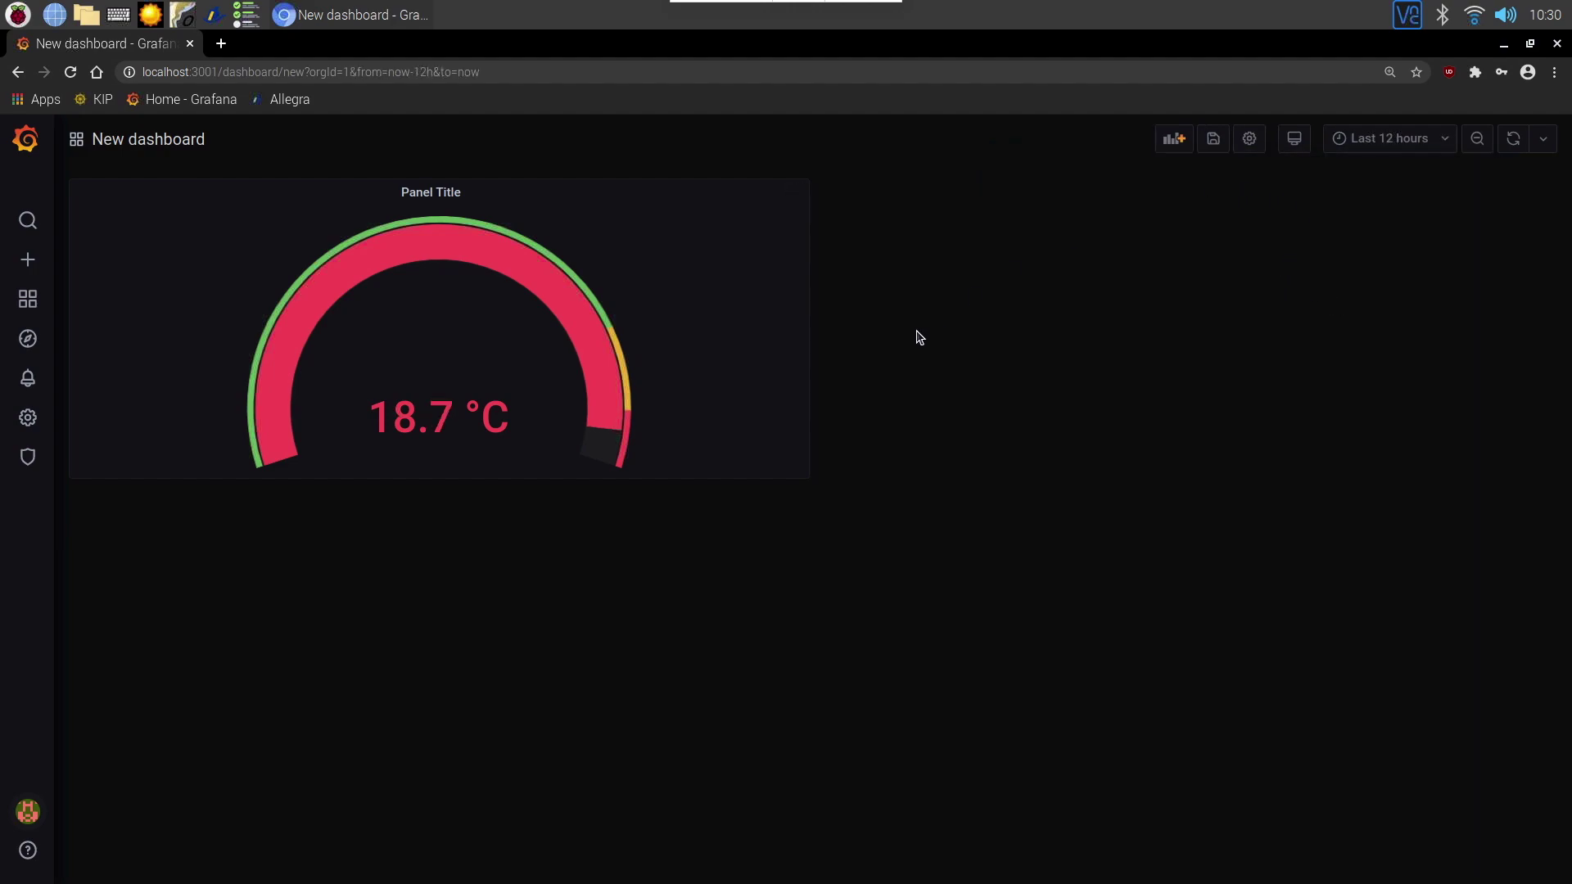
Discard an accidentally added empty panel and duplicate the temperature gauge panel
click(1185, 146)
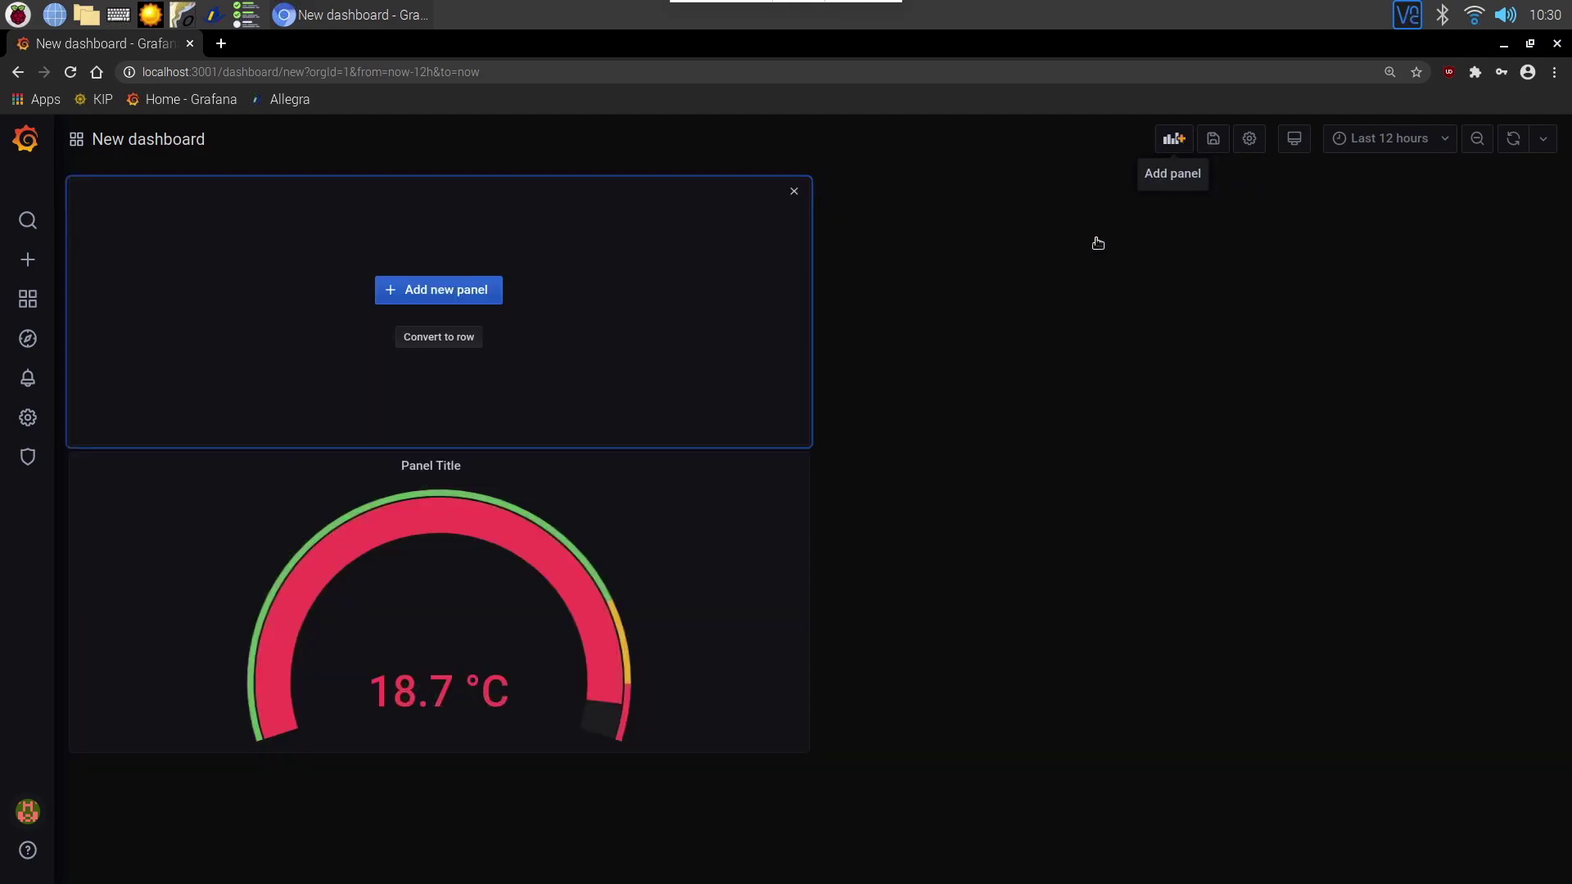
click(795, 187)
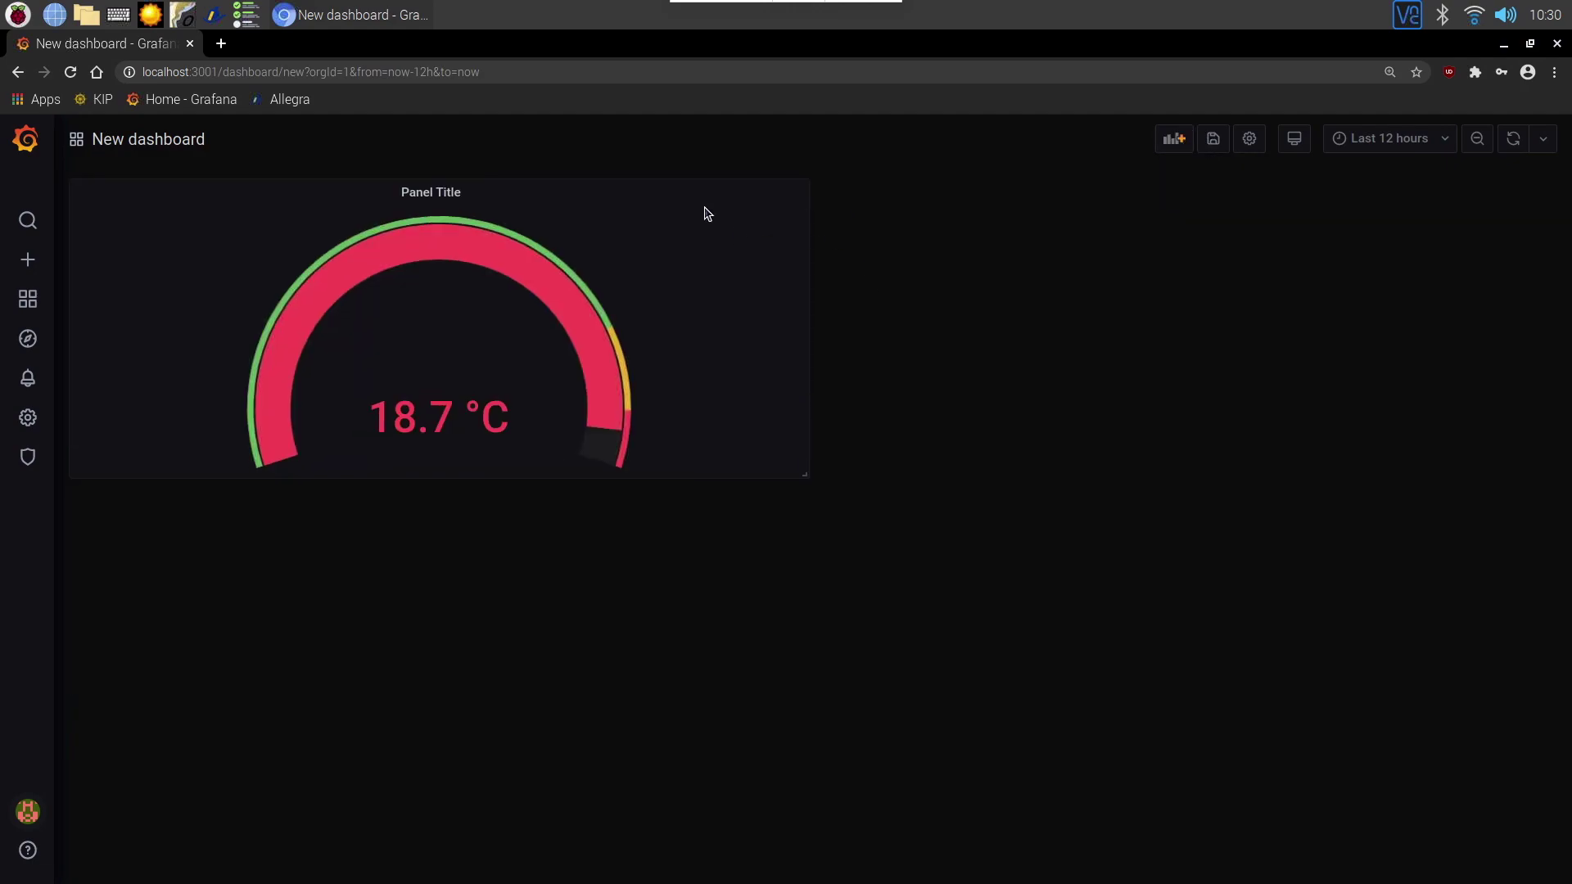
click(464, 193)
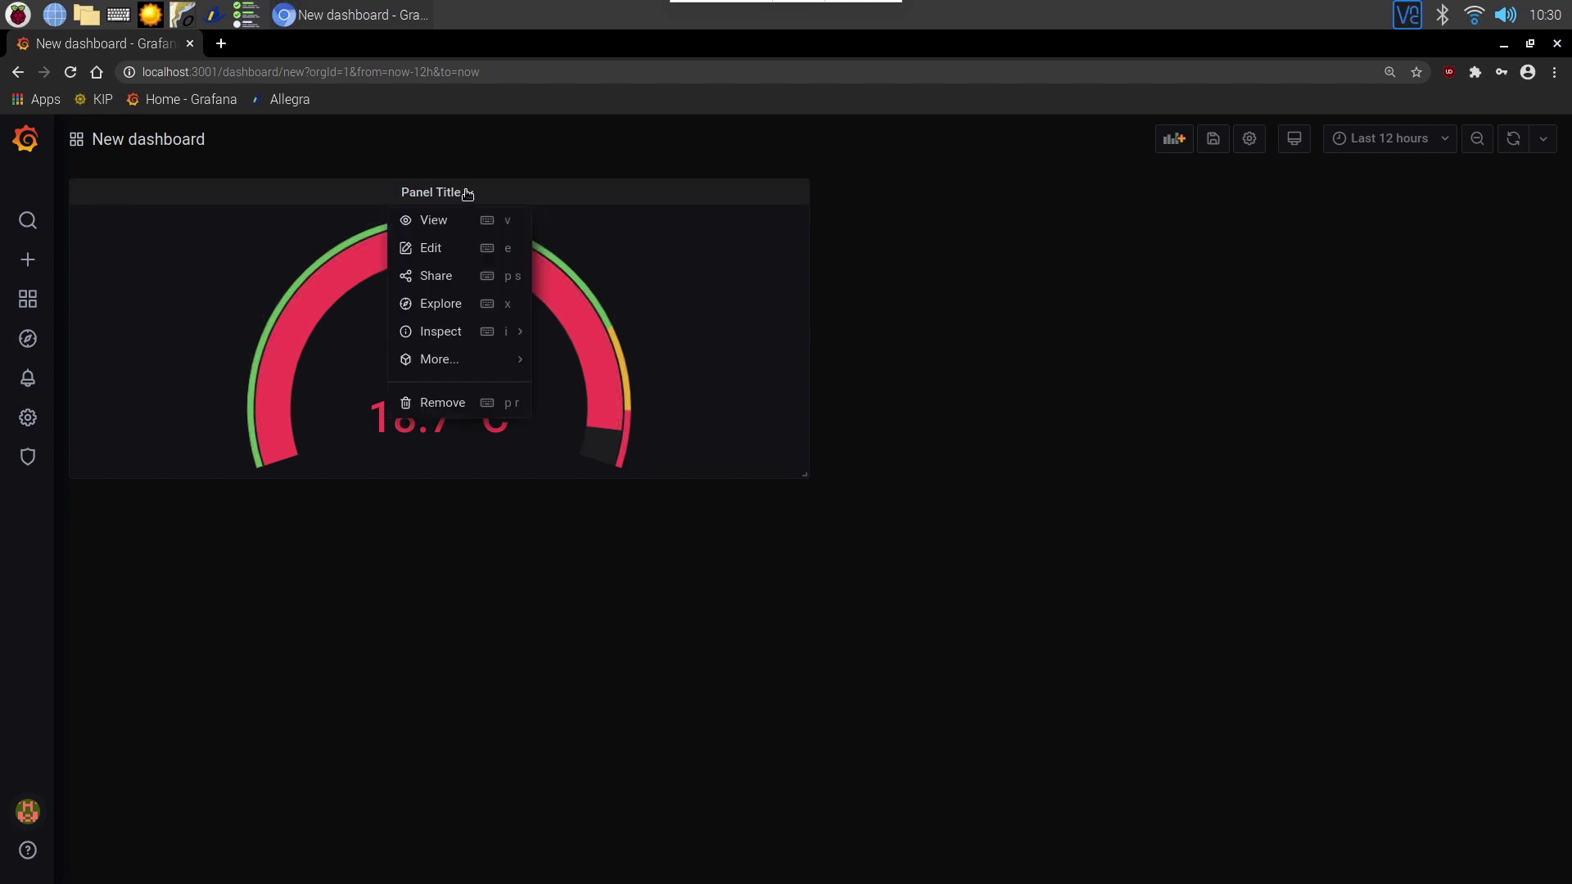
mouse_move(502, 367)
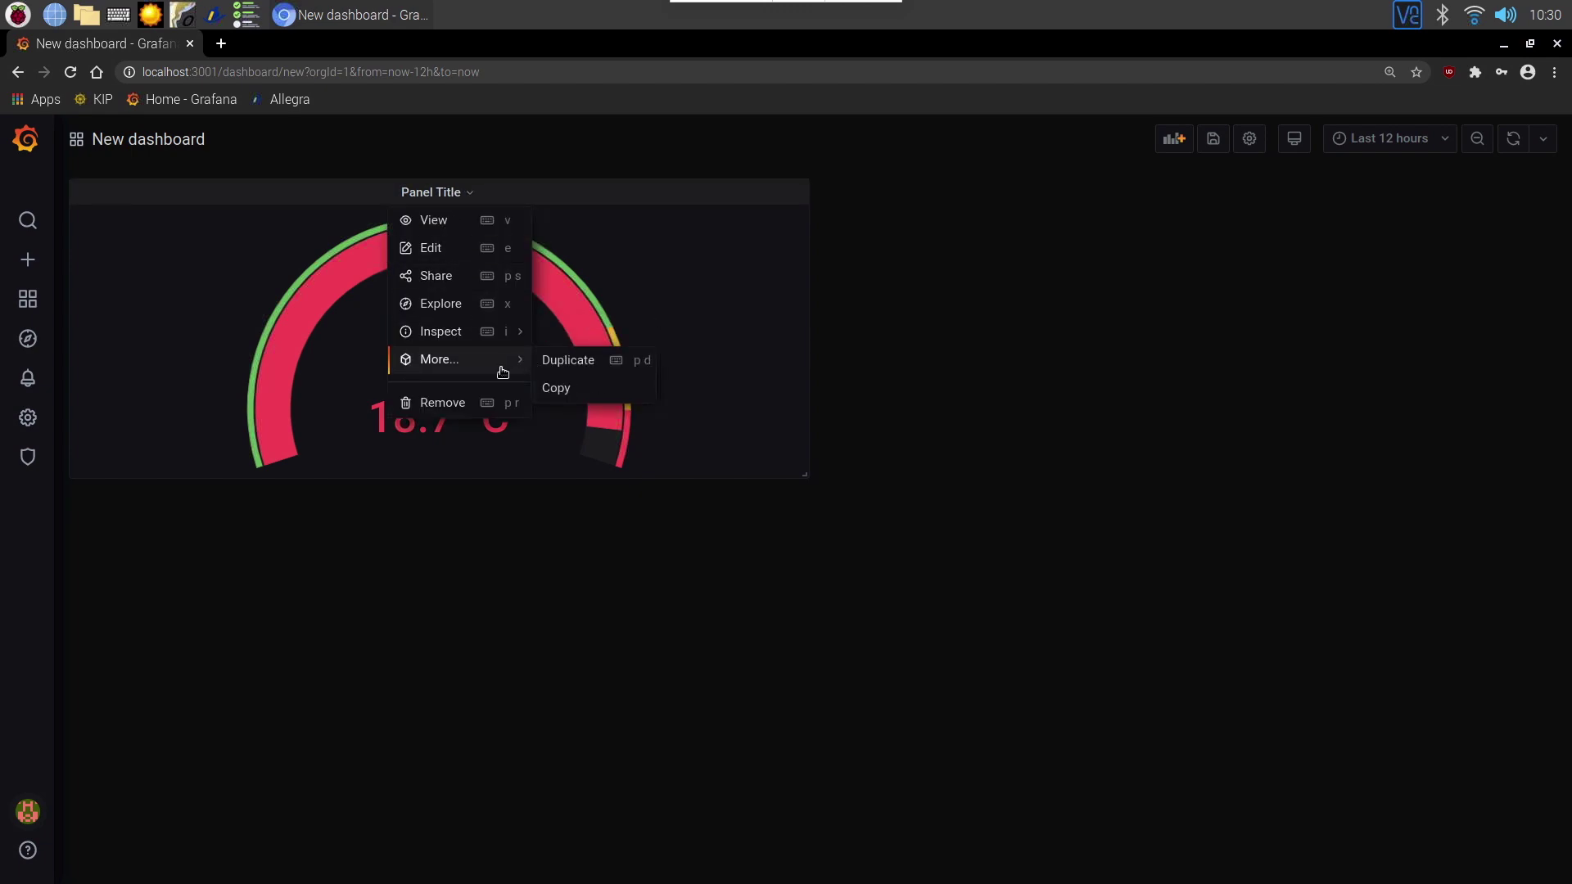
click(573, 361)
Turn the duplicated panel into a Graph visualization and apply it
click(1200, 193)
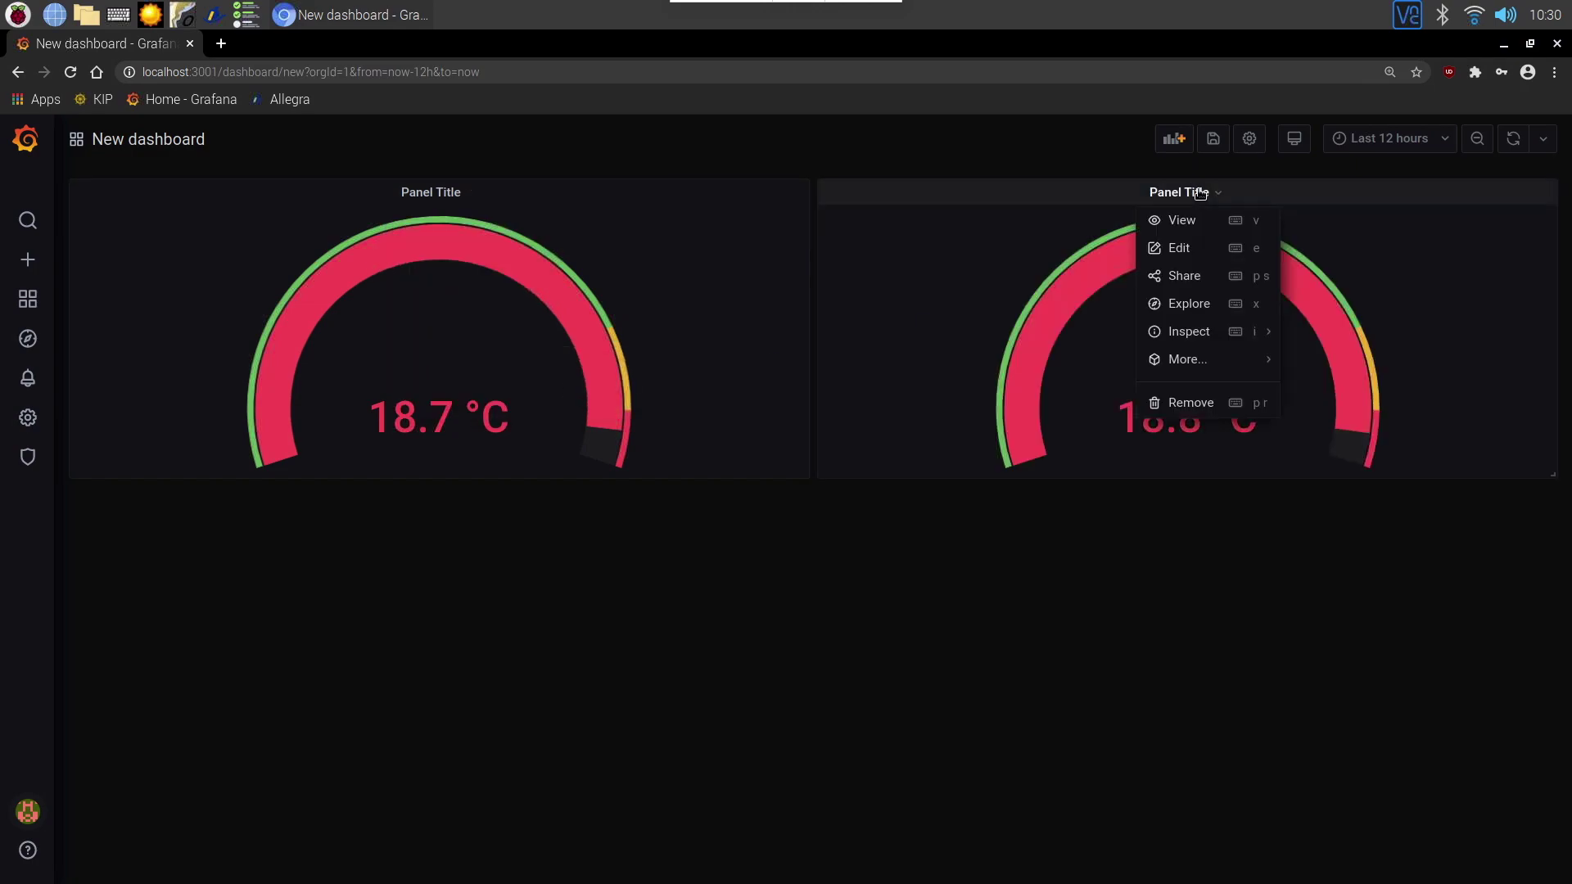
click(1183, 246)
click(1316, 609)
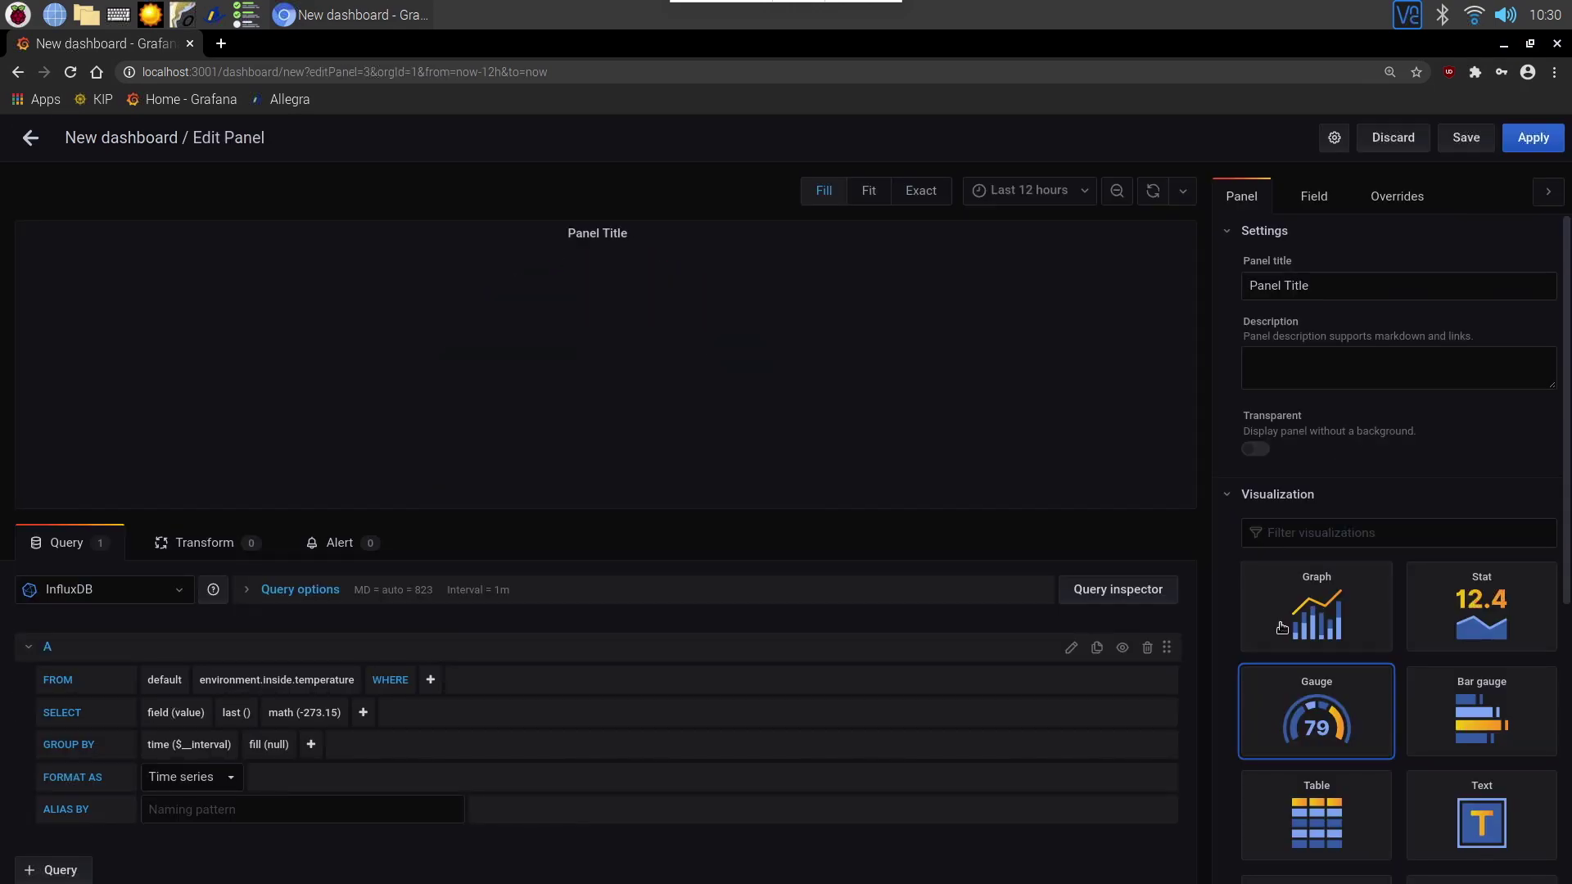
click(1553, 141)
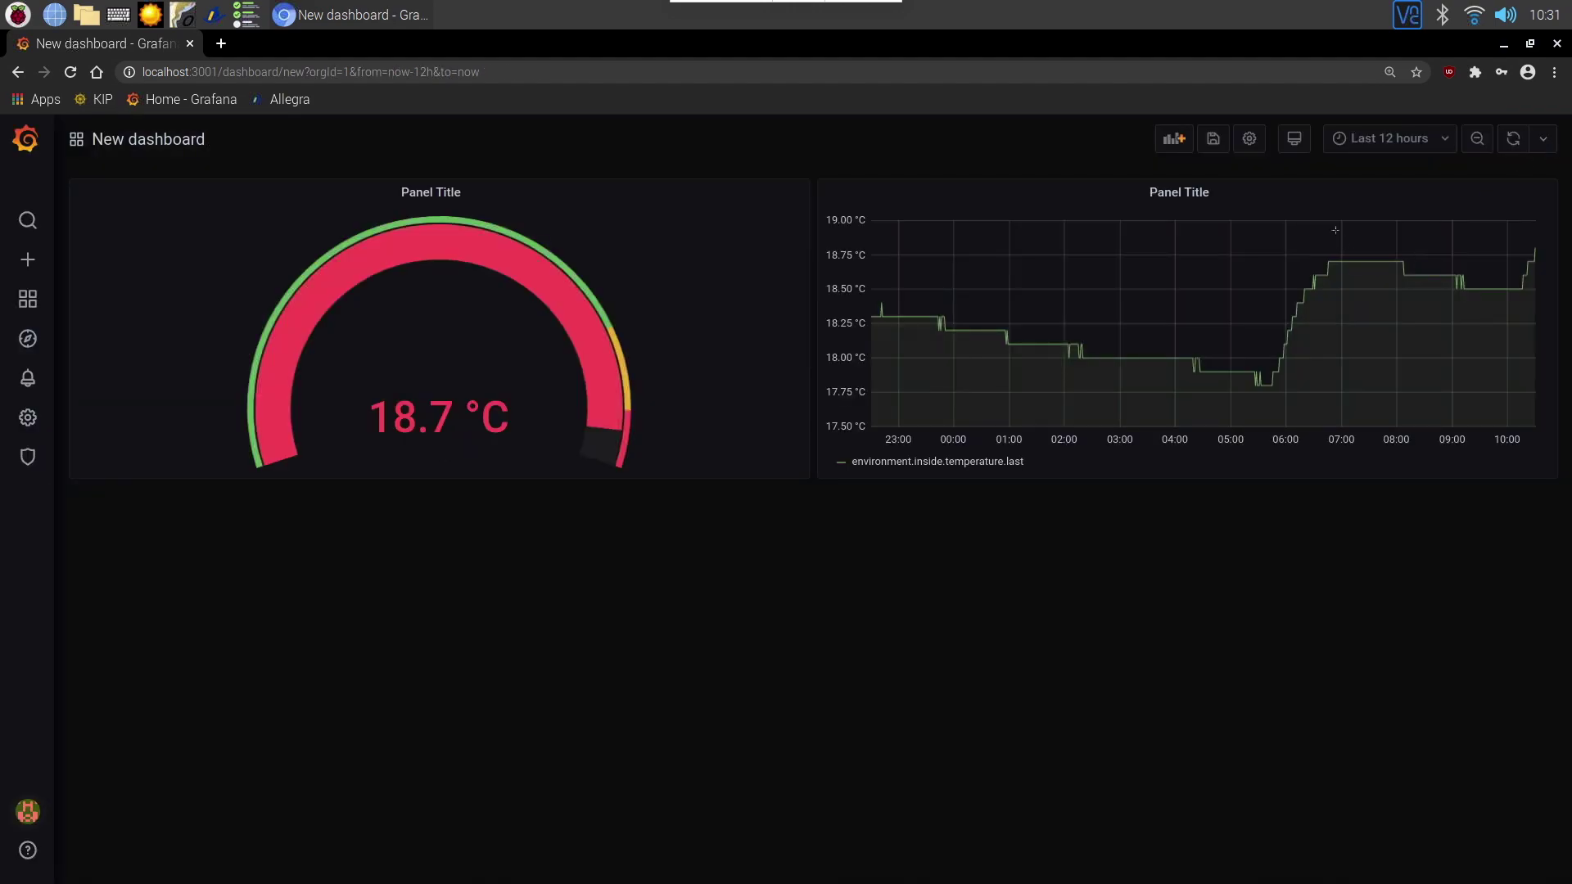
Set the dashboard time range to Last 2 days, then widen it to Last 7 days
click(1428, 138)
click(1358, 456)
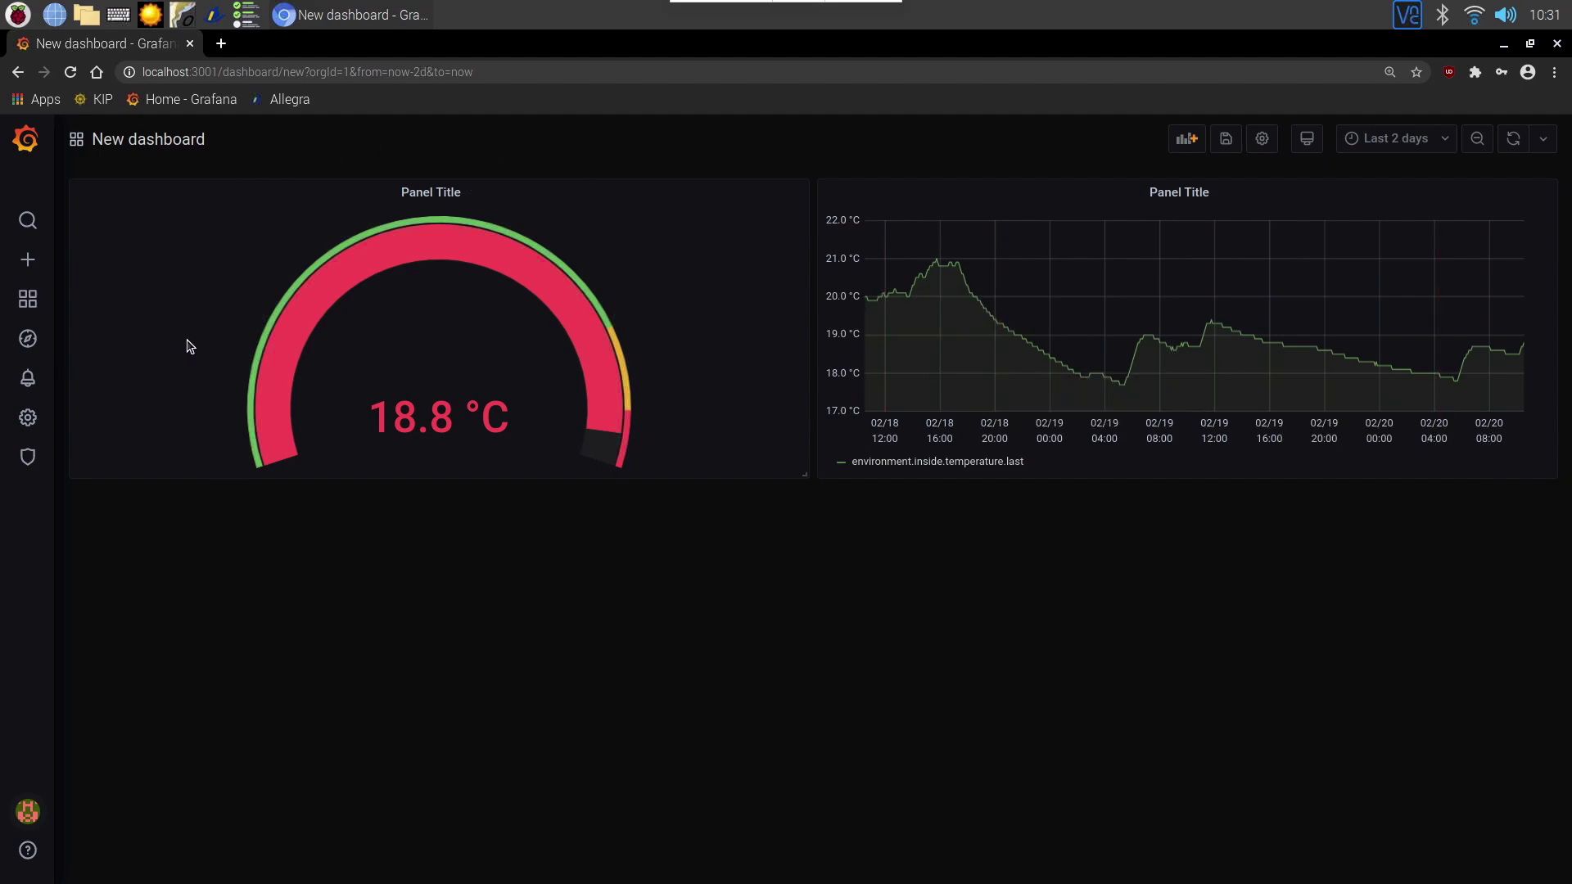
key(alt+Left)
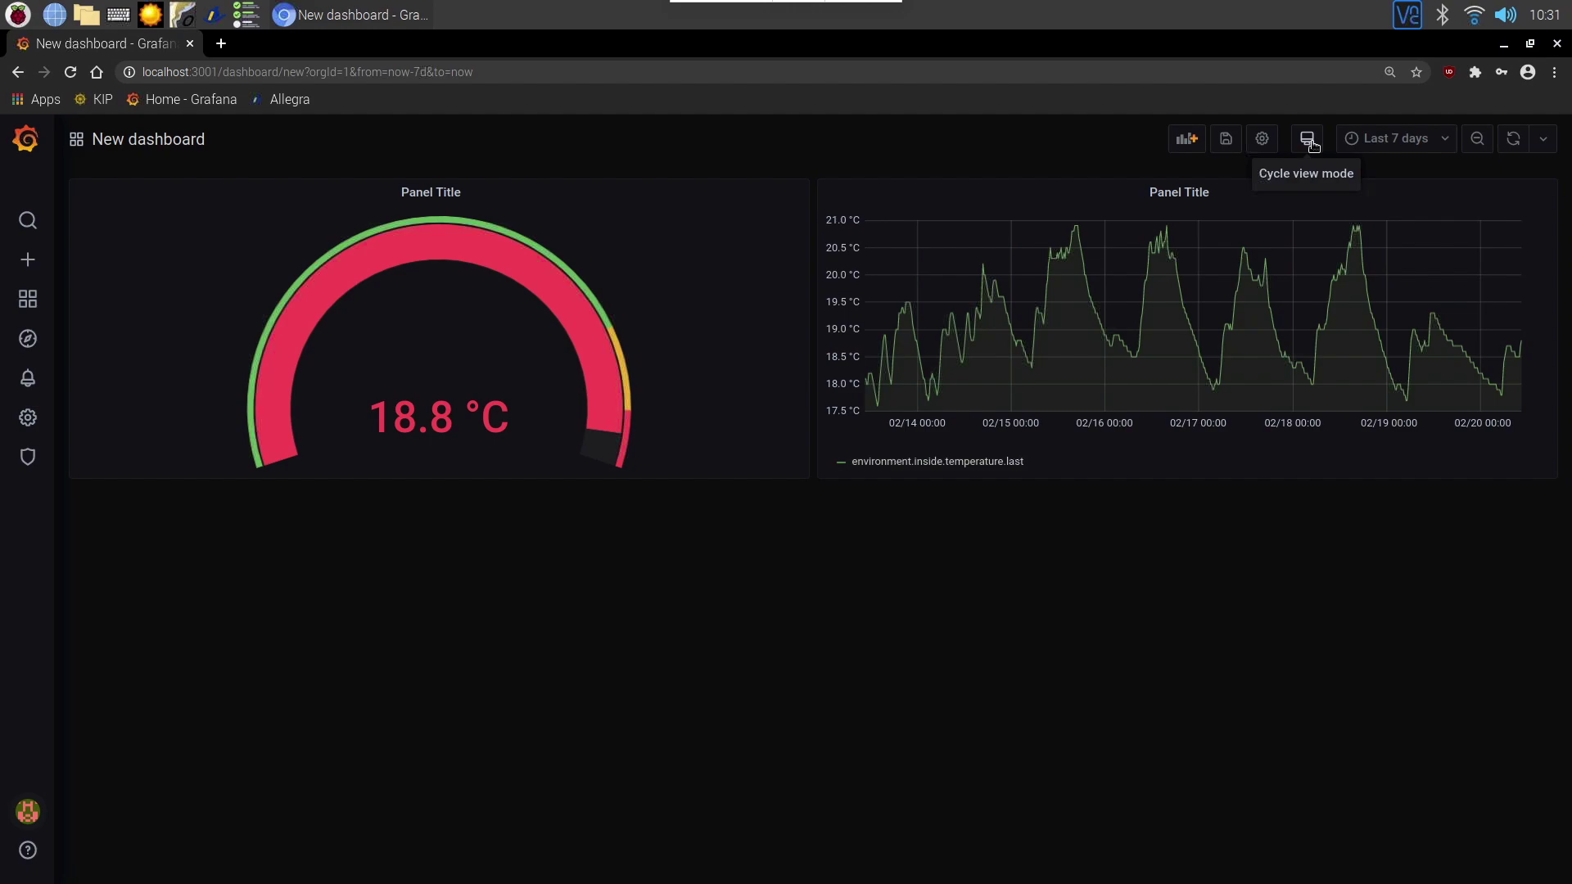
mouse_move(30, 301)
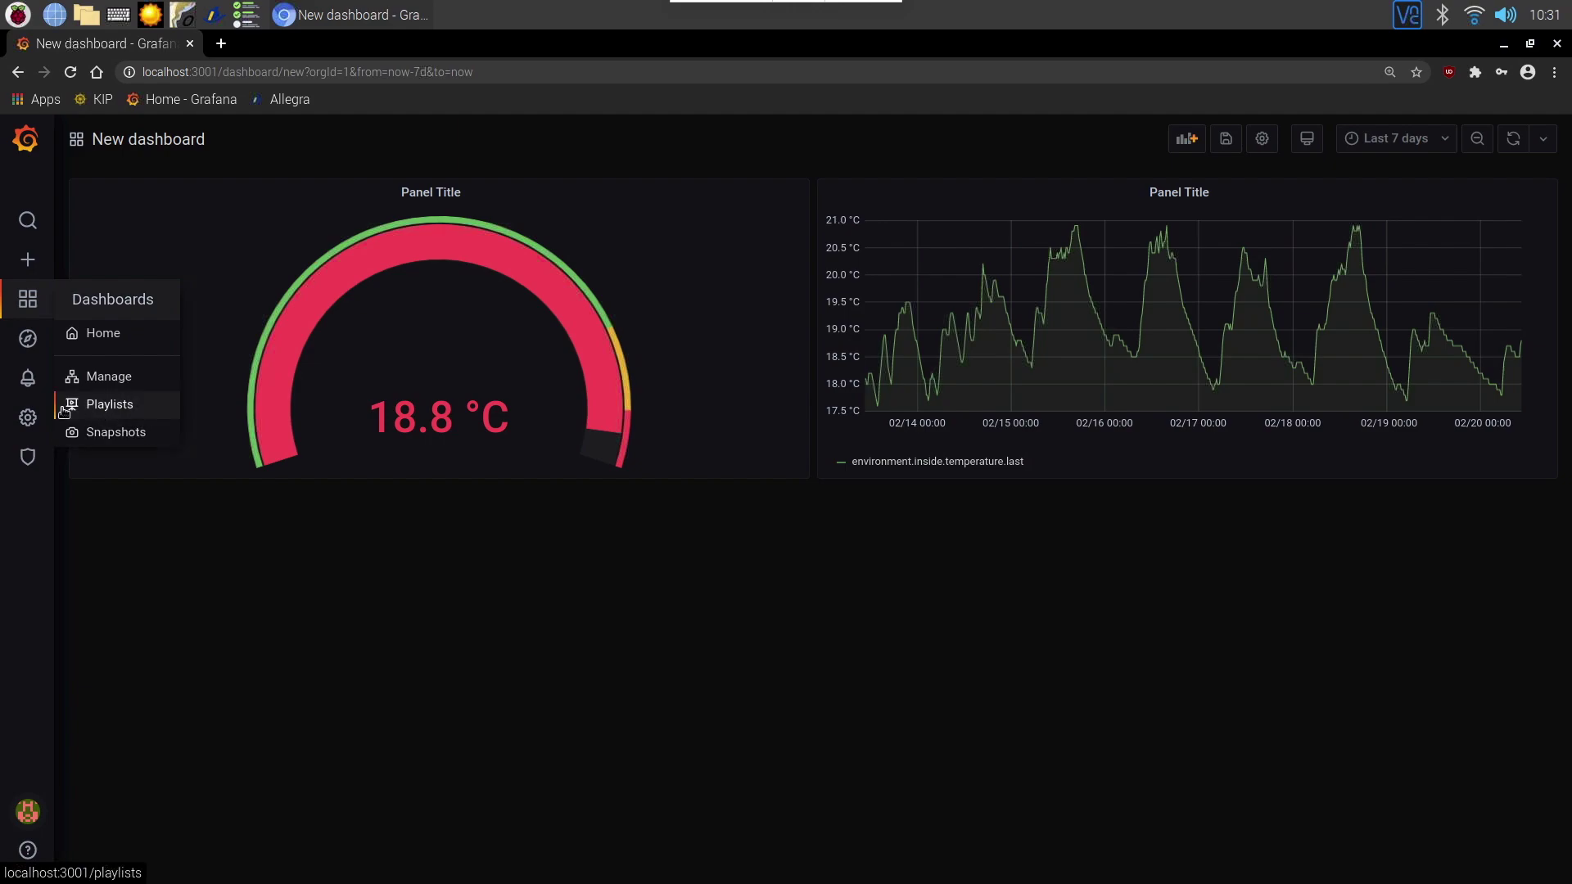
Create a new playlist with the Electrical, Environment and Engine dashboards
click(107, 405)
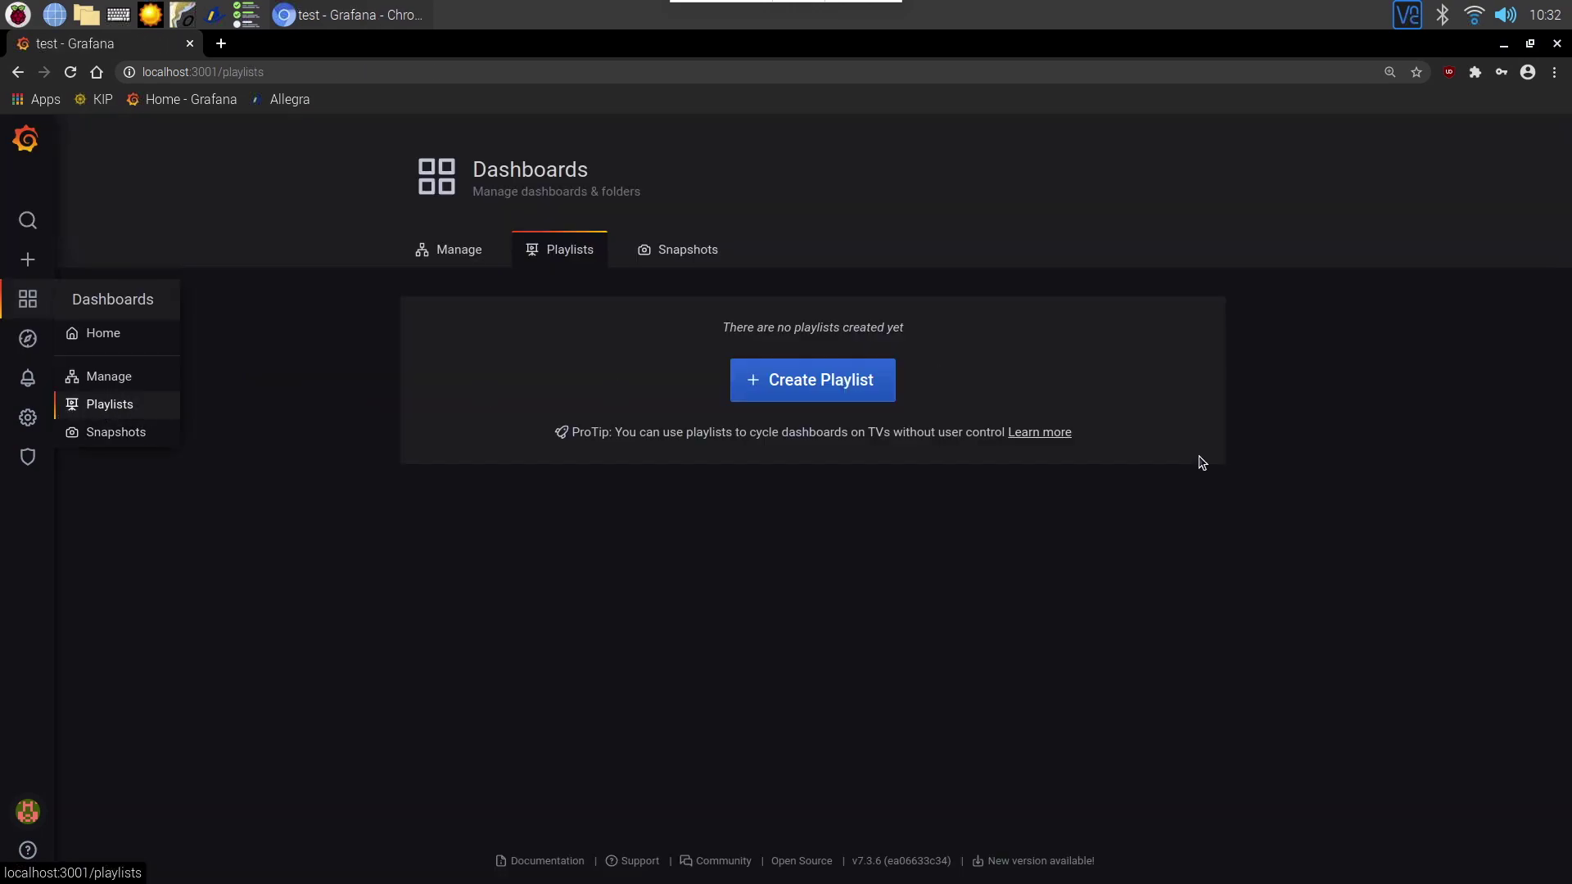
click(812, 383)
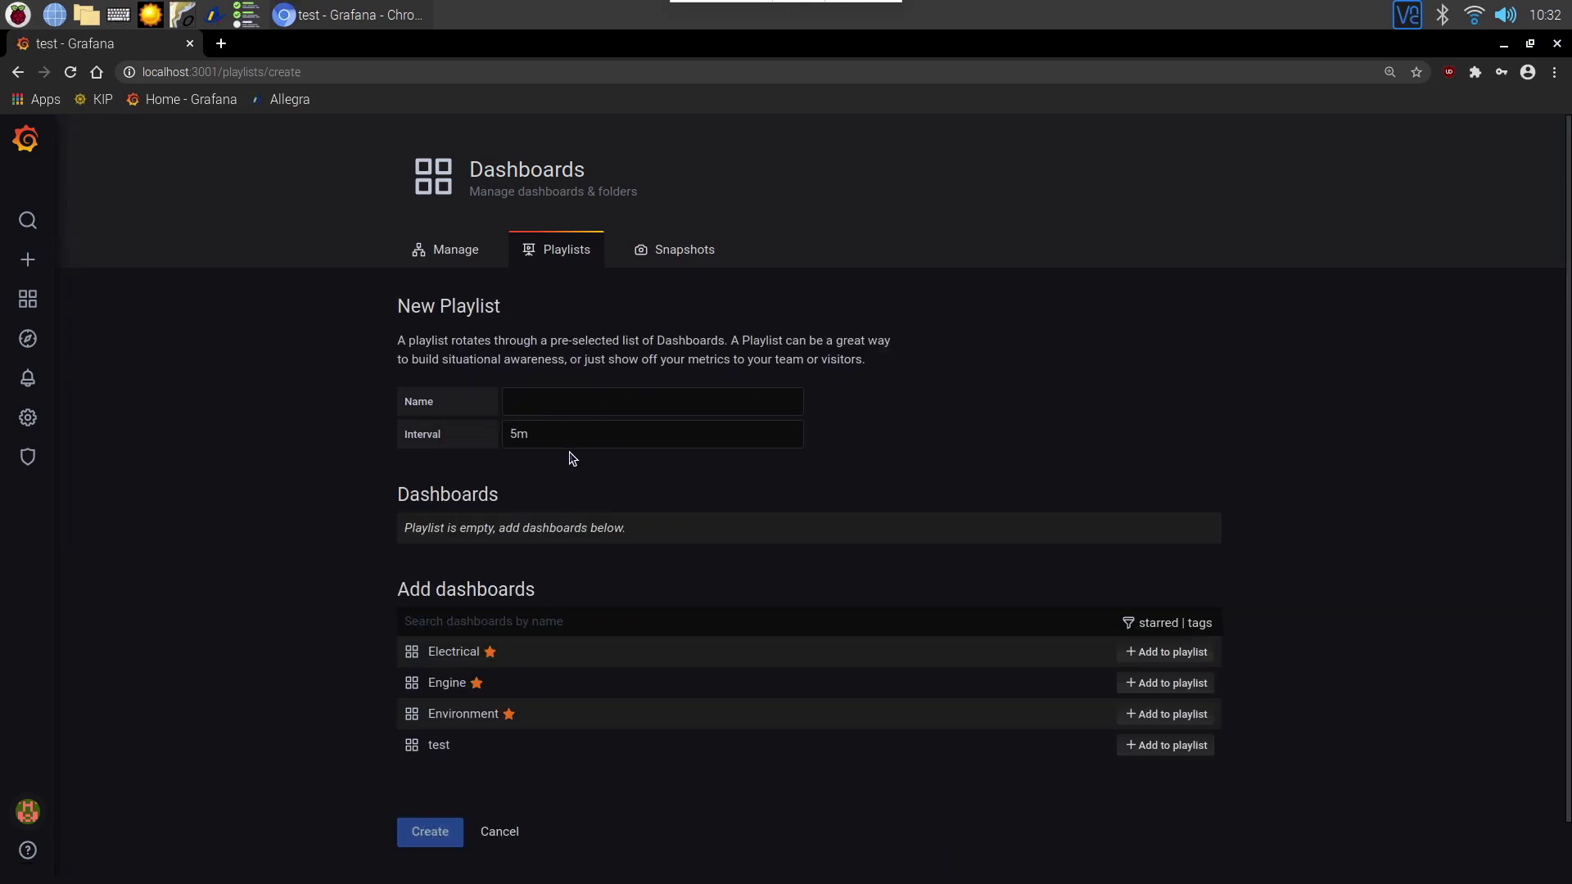
click(1172, 660)
click(1177, 690)
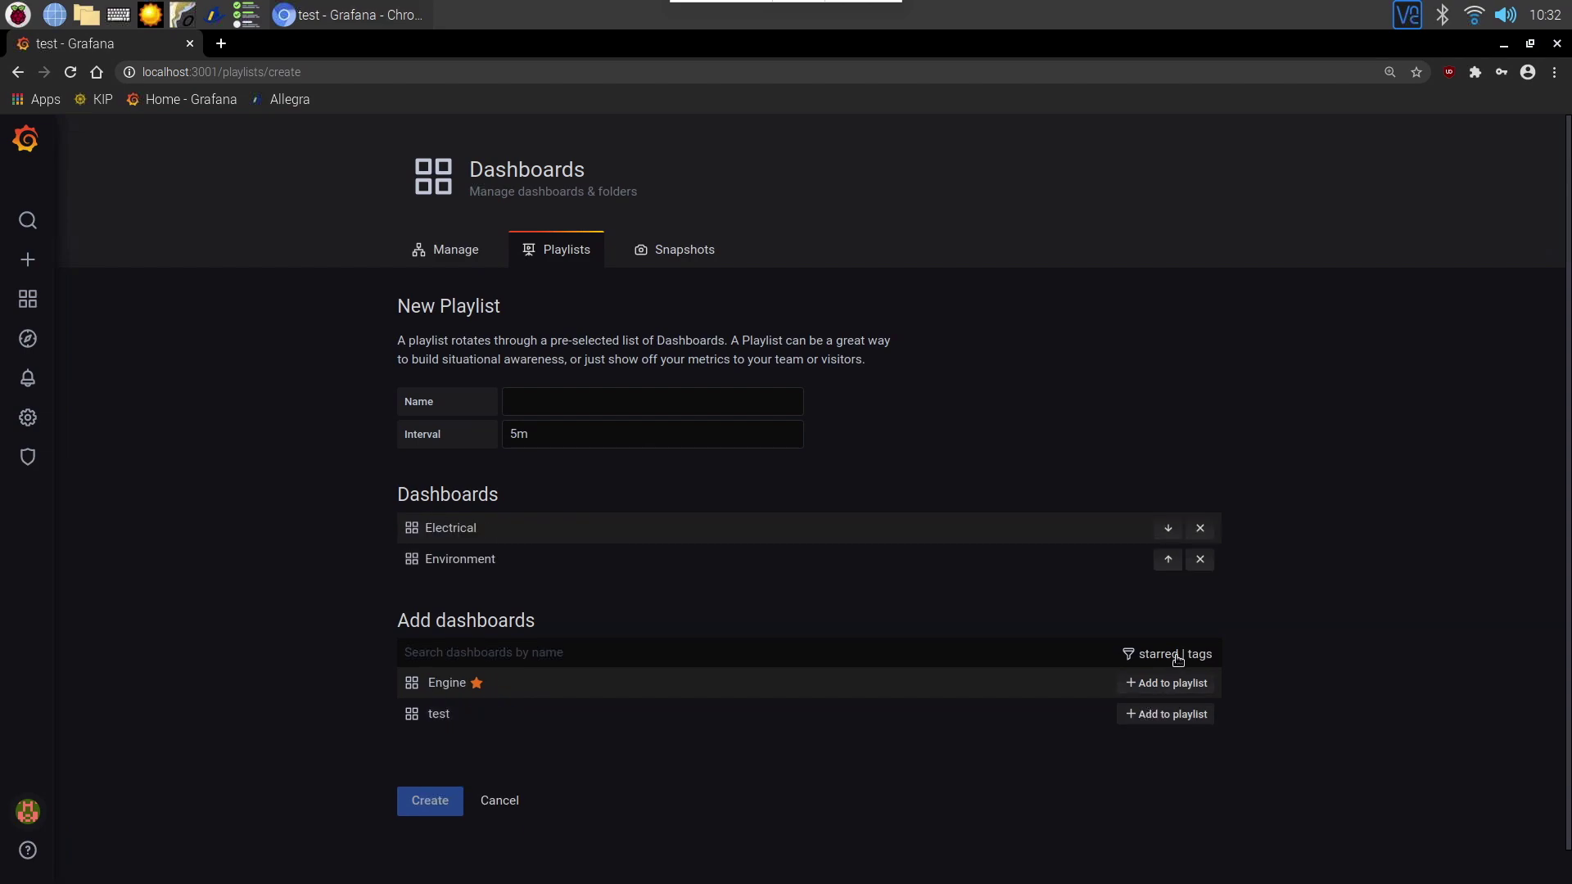
click(1178, 684)
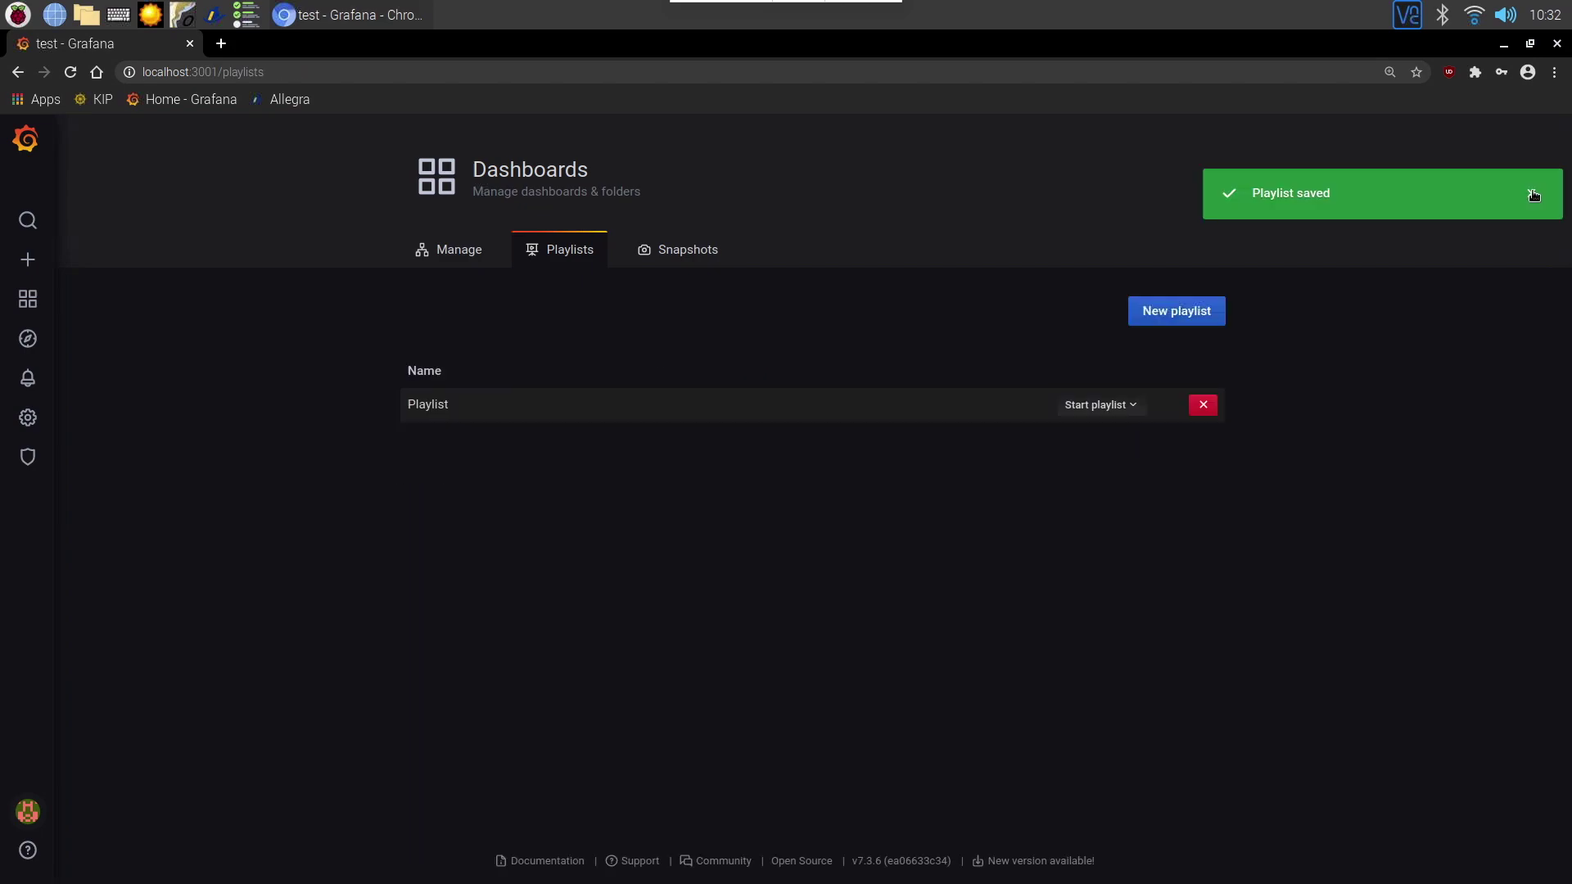
click(1129, 414)
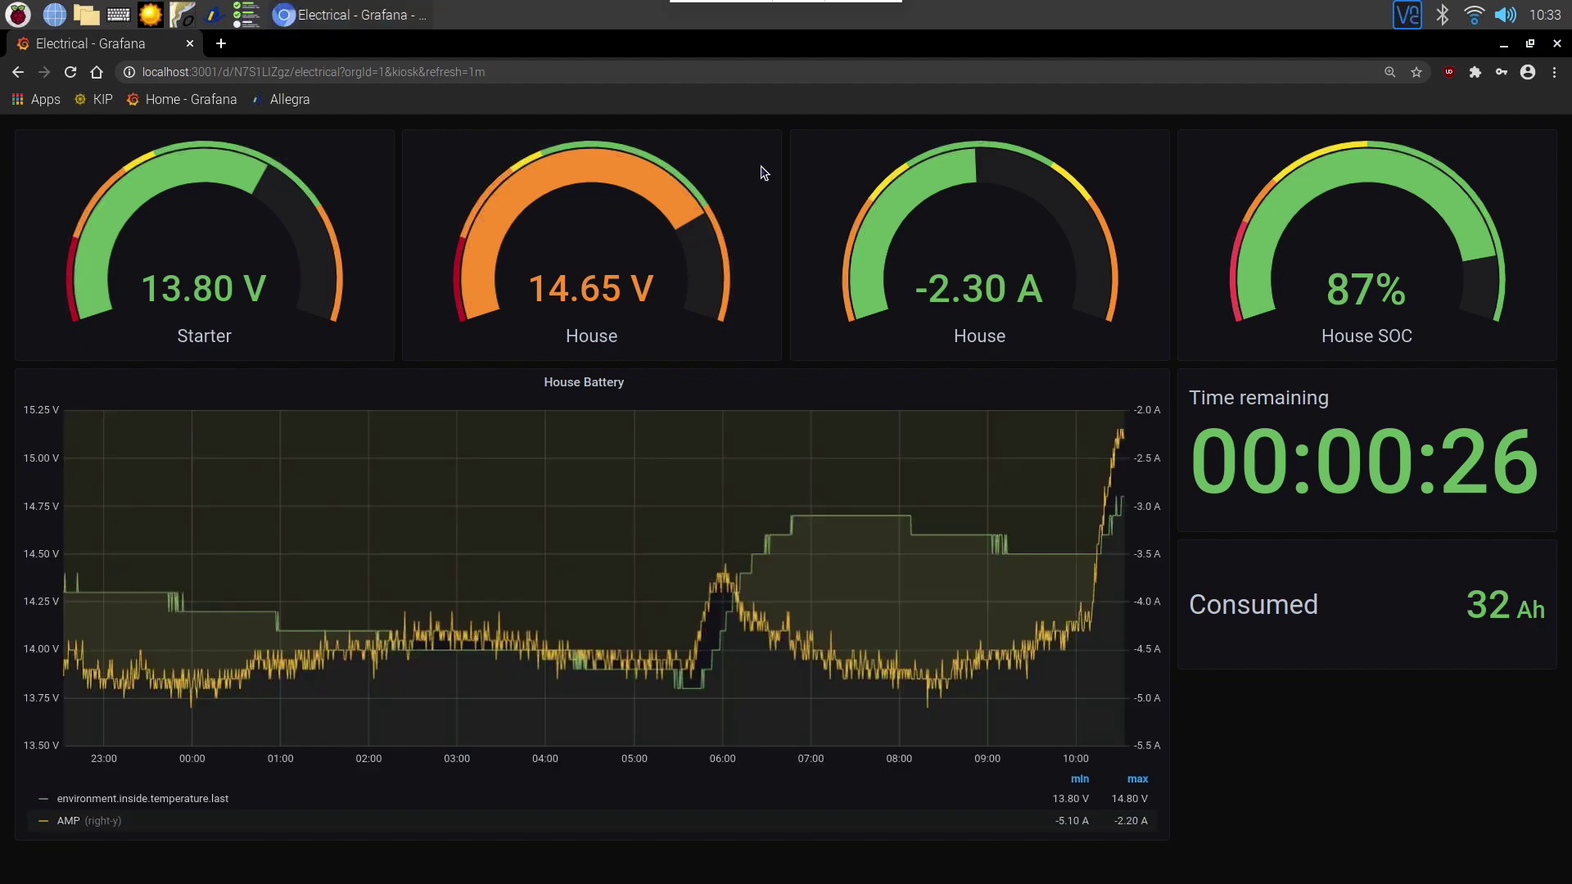
Exit the kiosk-mode playlist, returning to the Electrical dashboard in normal view
key(alt+Left)
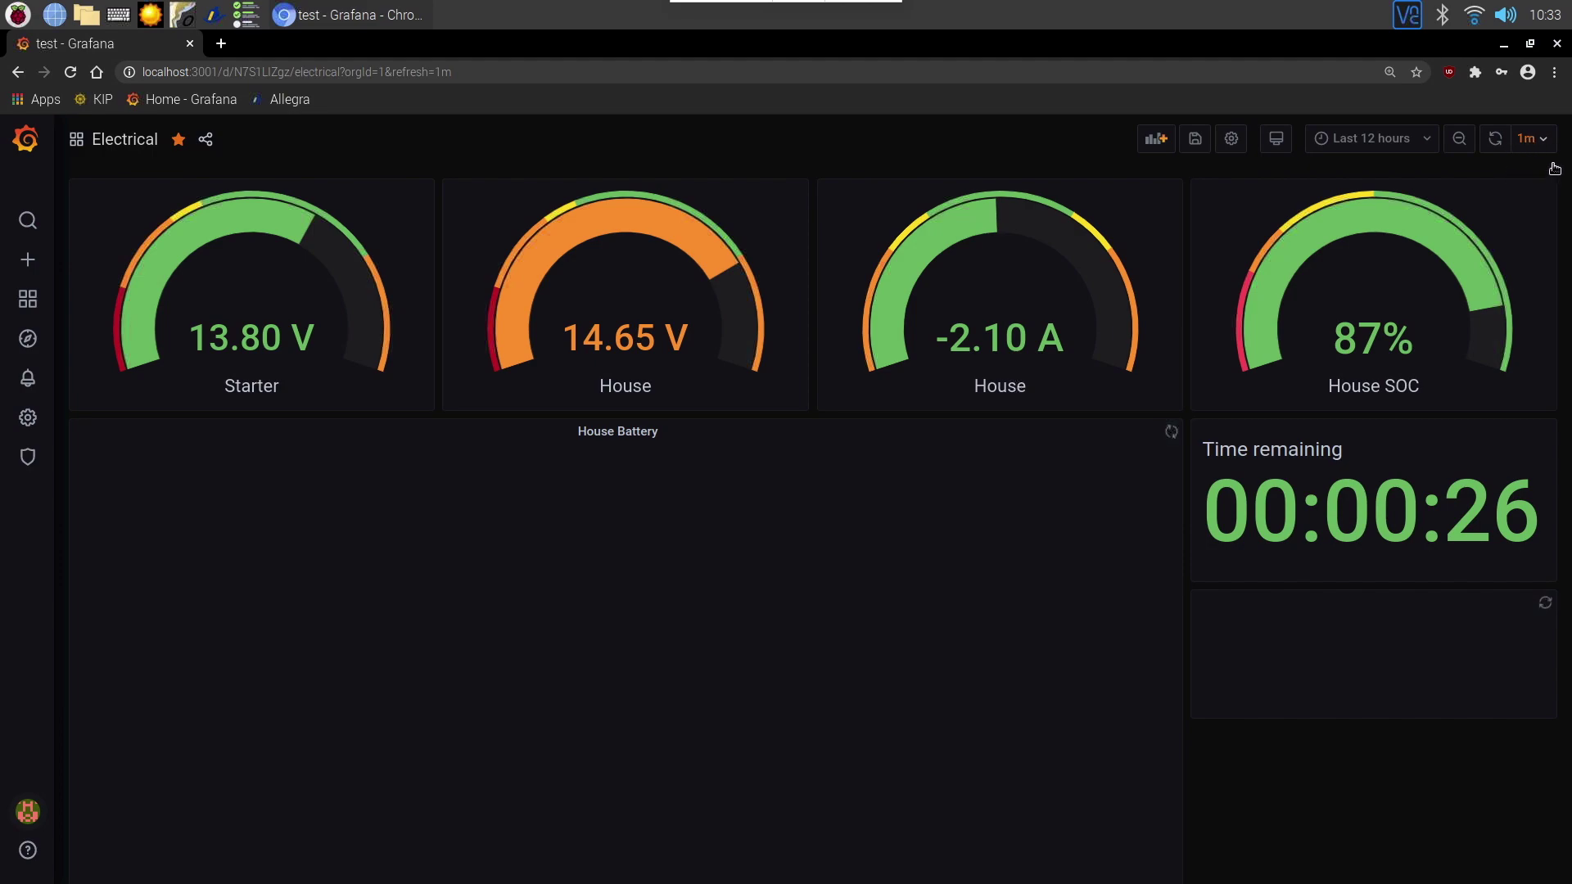
Set the Electrical dashboard's auto-refresh interval to 1m
click(1542, 144)
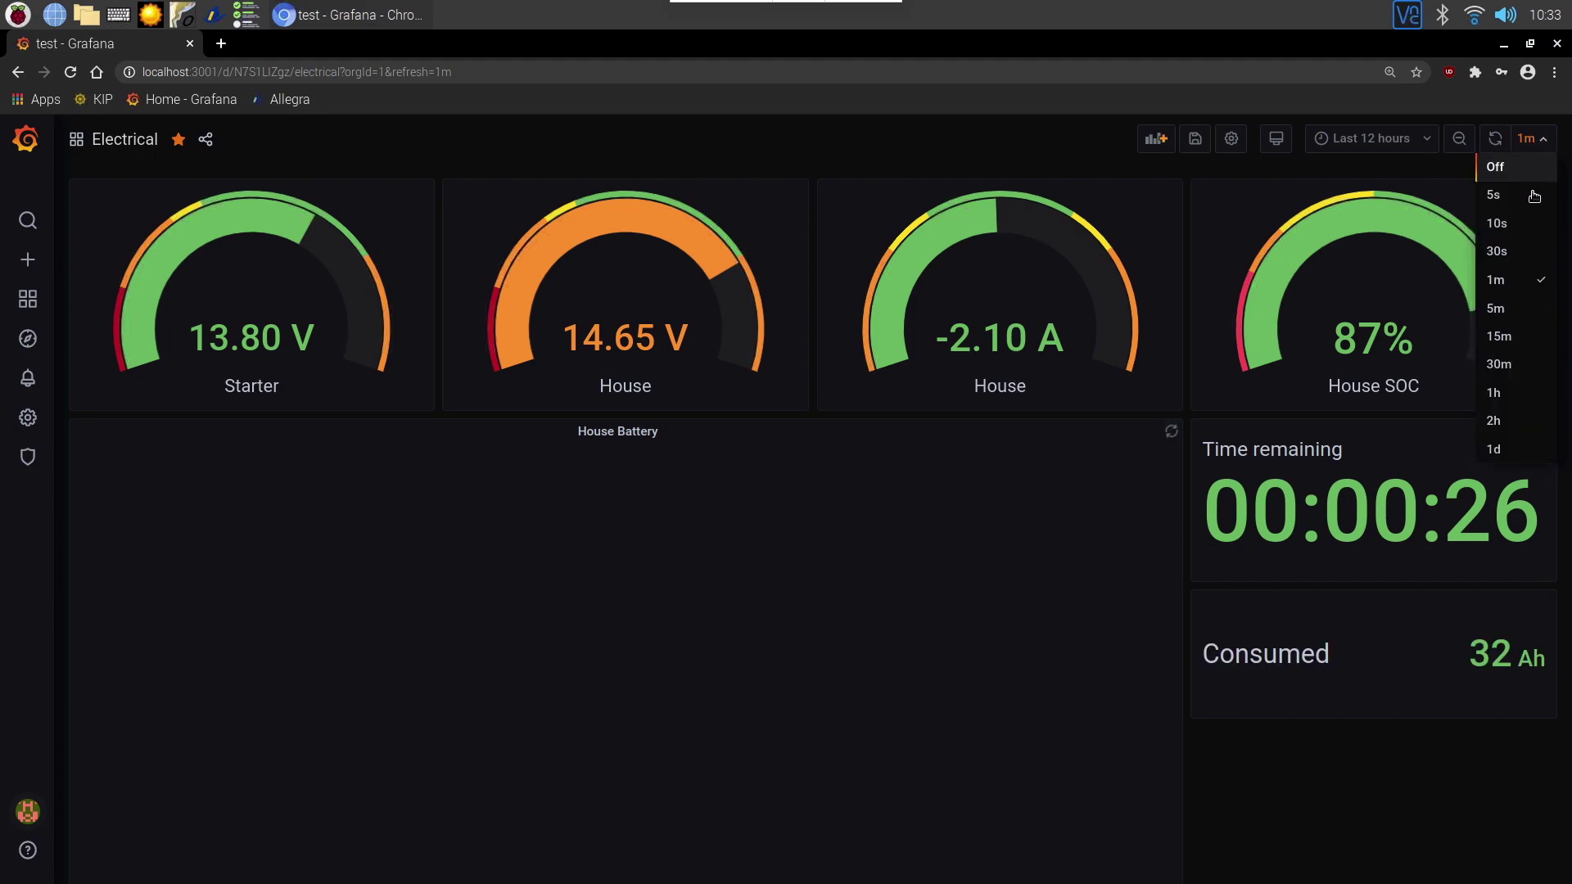